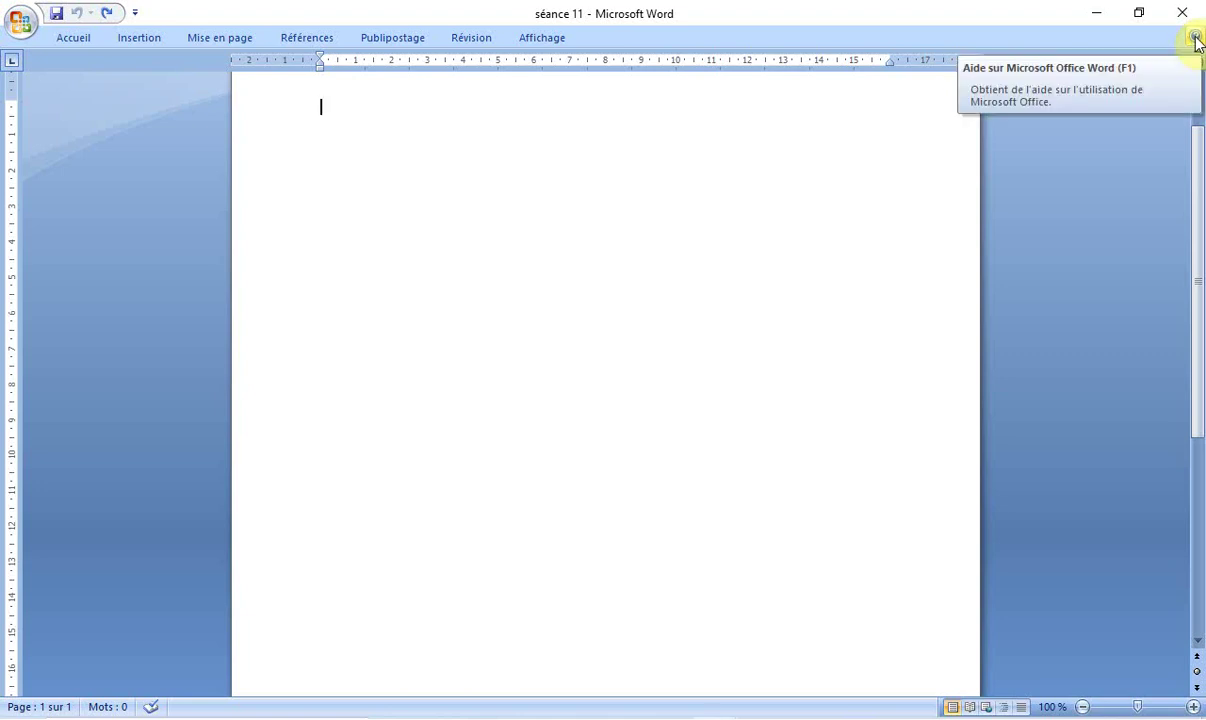
- Turn 'Réduire le ruban' off and back on, then show the Mise en page commands
{"action": "right_click", "coordinate": [1196, 39]}
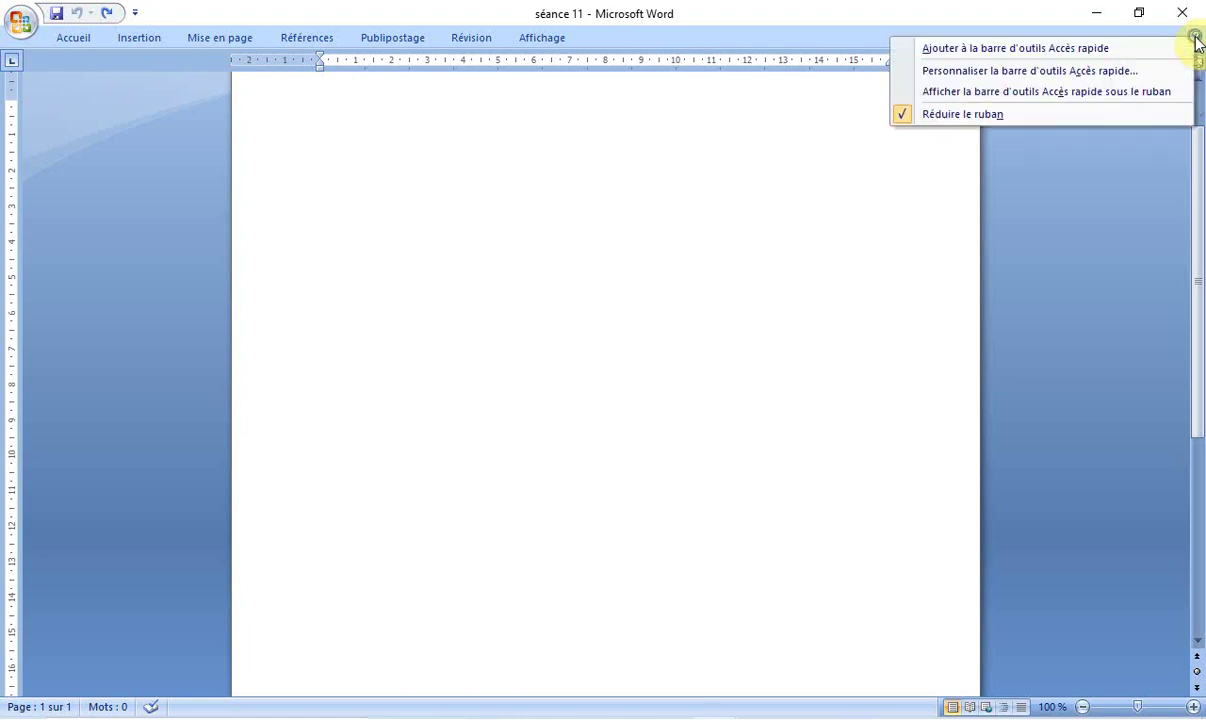
{"action": "left_click", "coordinate": [1035, 117]}
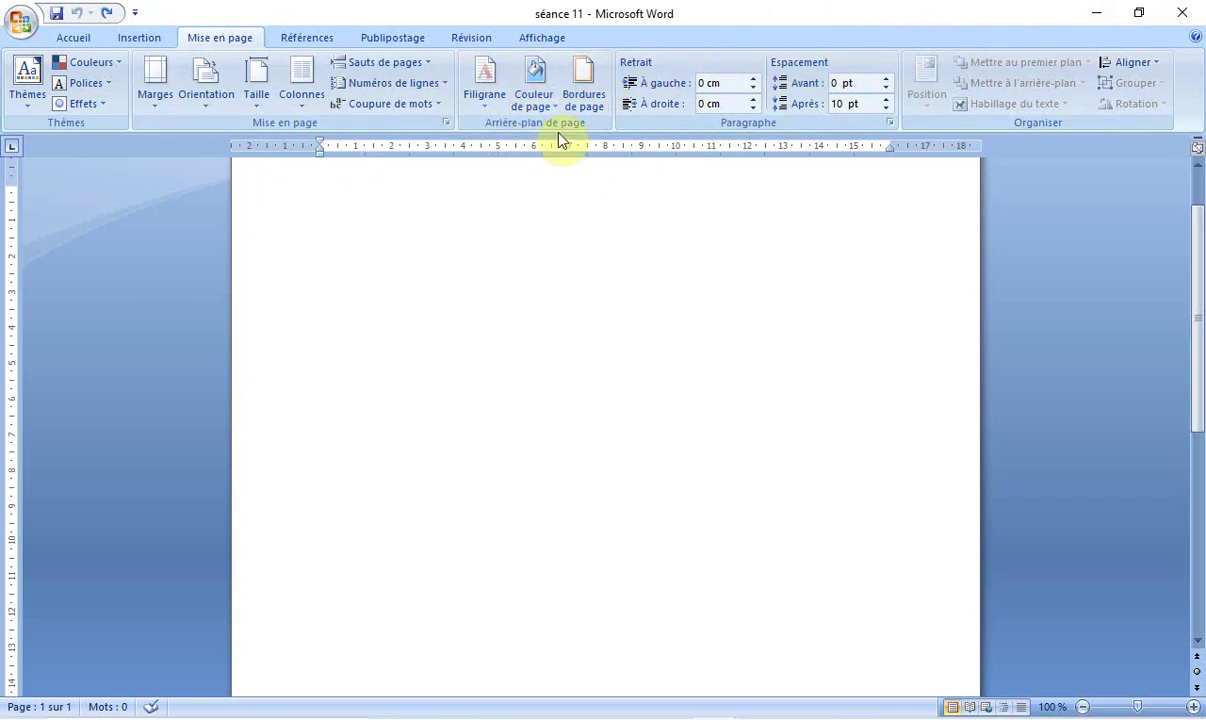
{"action": "right_click", "coordinate": [1198, 42]}
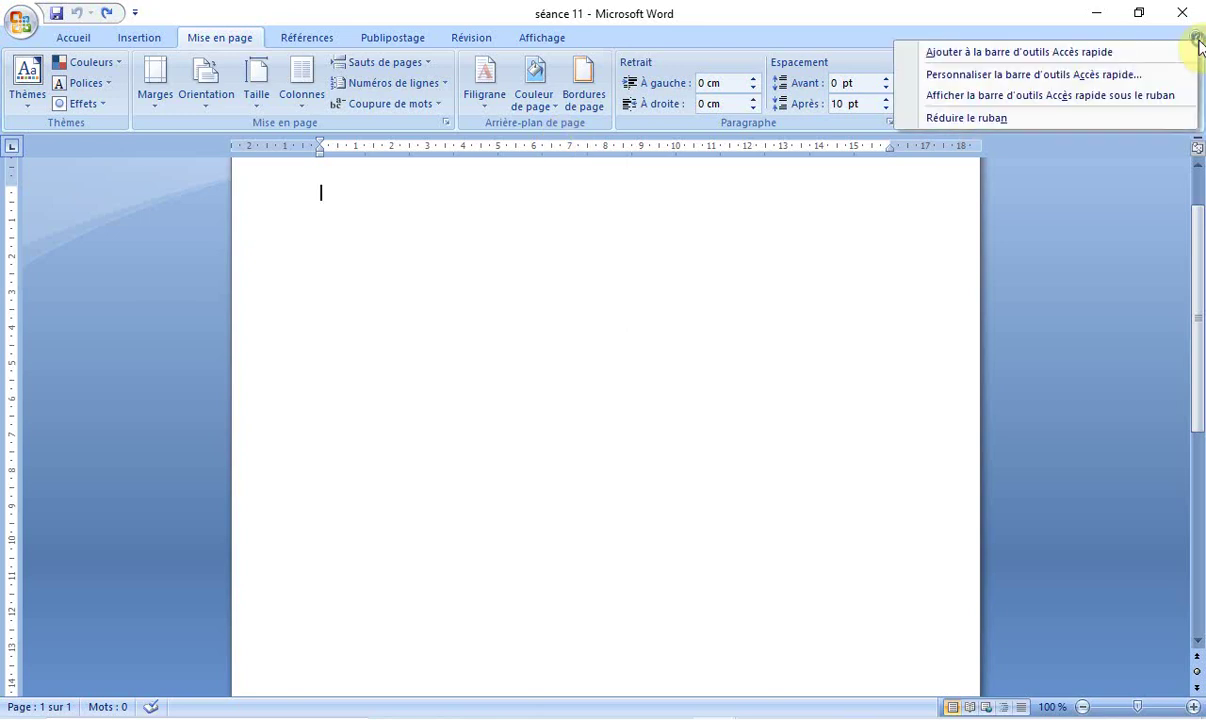
{"action": "left_click", "coordinate": [1129, 125]}
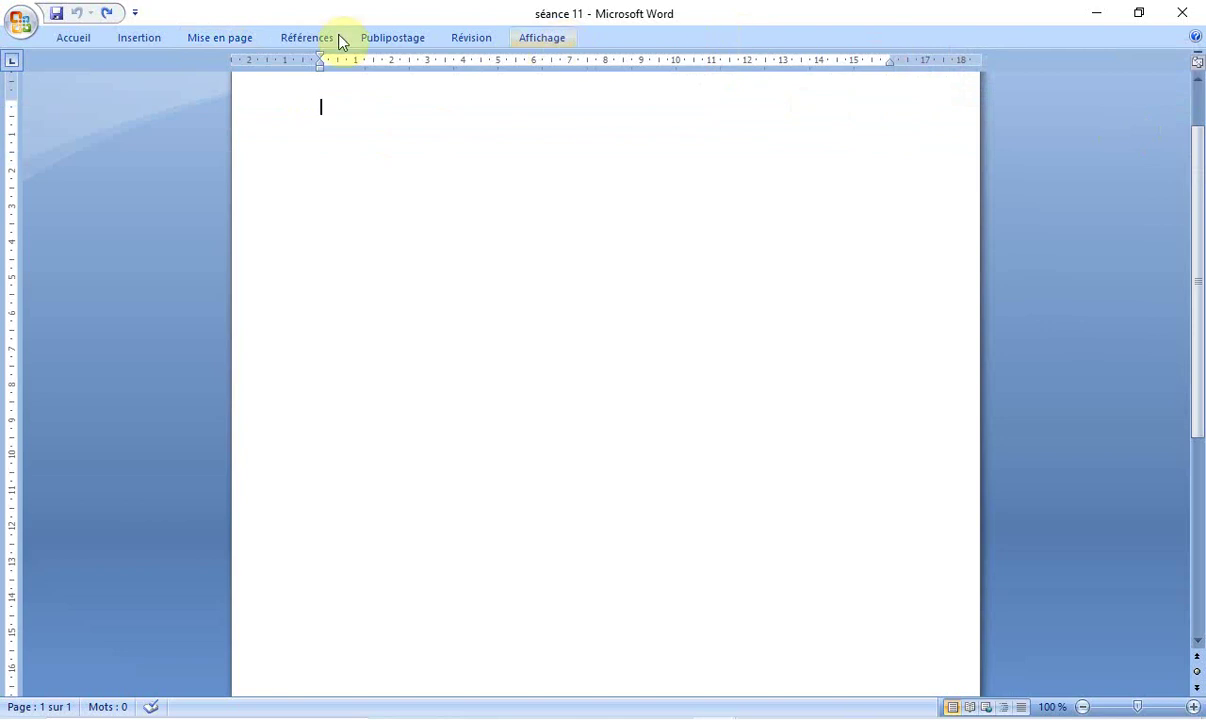
{"action": "left_click", "coordinate": [229, 35]}
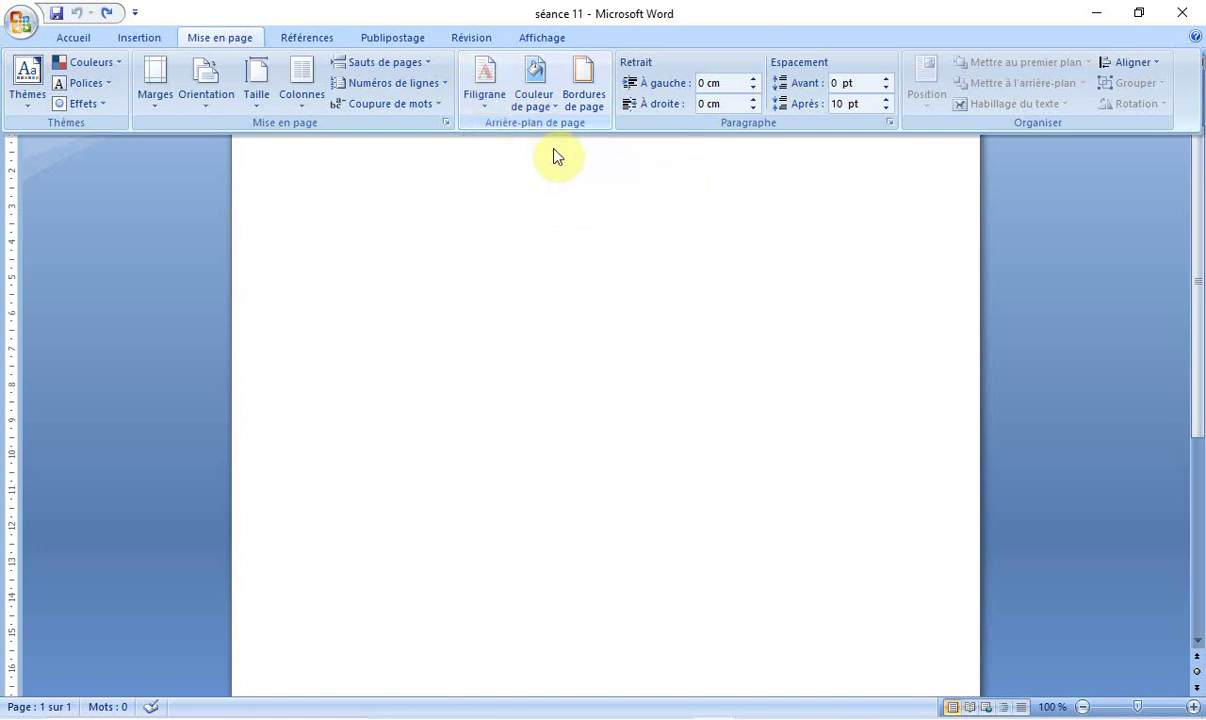
- Apply the diagonal URGENT 1 preset from the Filigrane gallery's Urgent section
{"action": "left_click", "coordinate": [500, 97]}
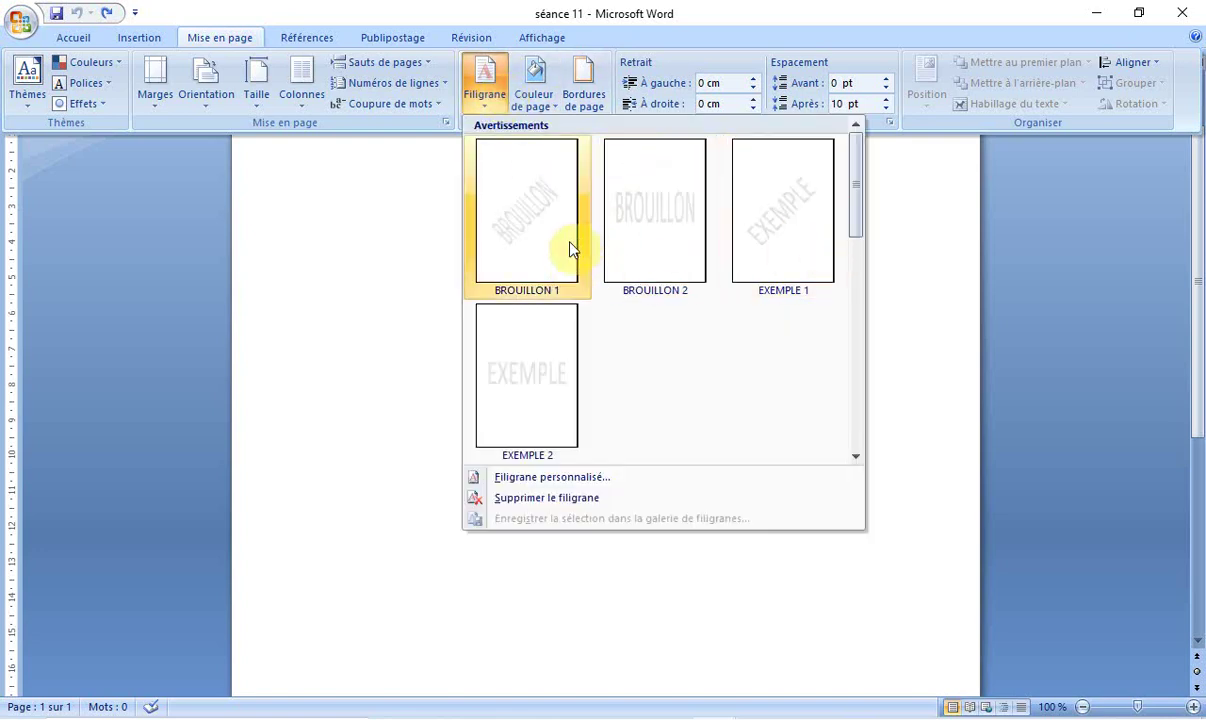
{"action": "mouse_move", "coordinate": [854, 200]}
{"action": "left_mouse_down"}
{"action": "mouse_move", "coordinate": [857, 232]}
{"action": "mouse_move", "coordinate": [856, 170]}
{"action": "left_mouse_up"}
{"action": "left_click", "coordinate": [855, 458]}
{"action": "left_click", "coordinate": [855, 458]}
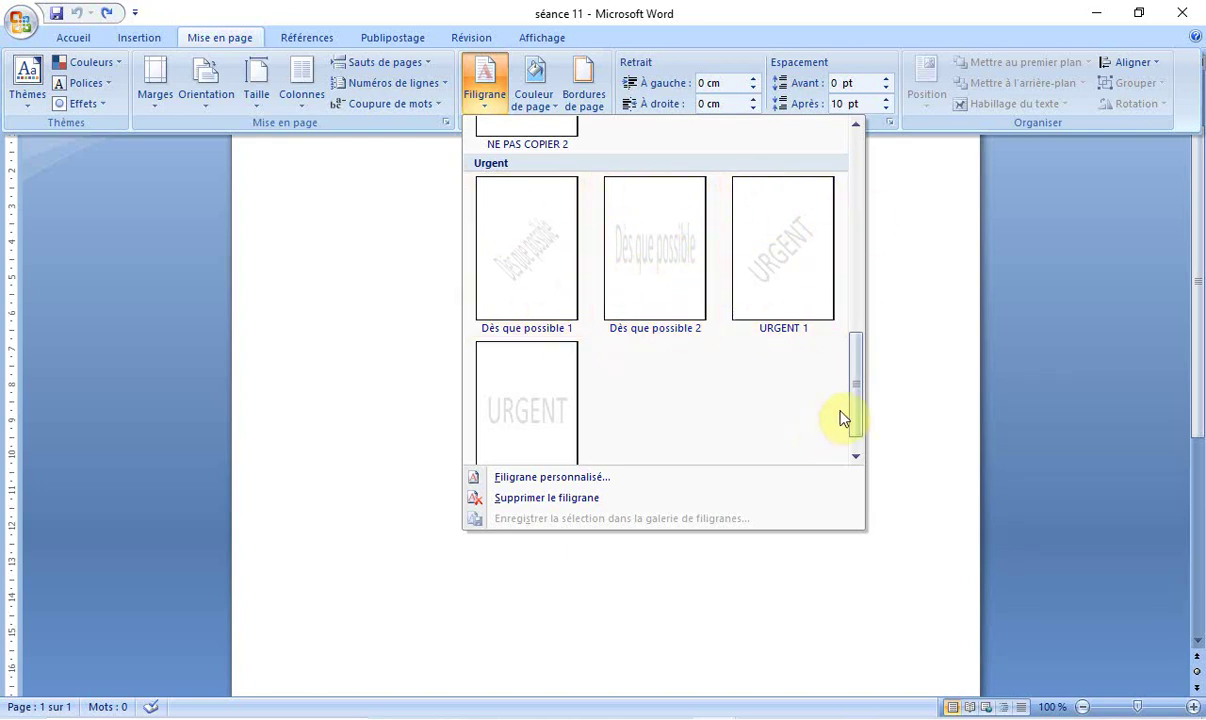
{"action": "scroll", "coordinate": [859, 430], "scroll_direction": "down", "scroll_amount": 1}
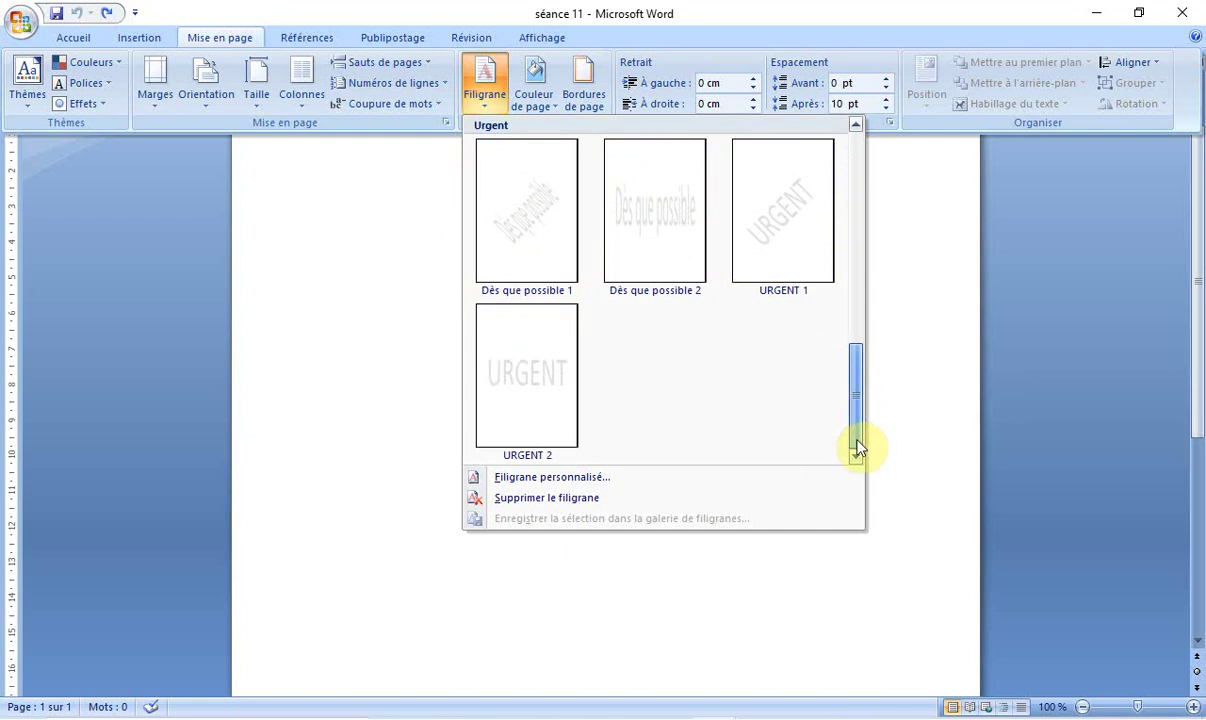
{"action": "left_click", "coordinate": [805, 228]}
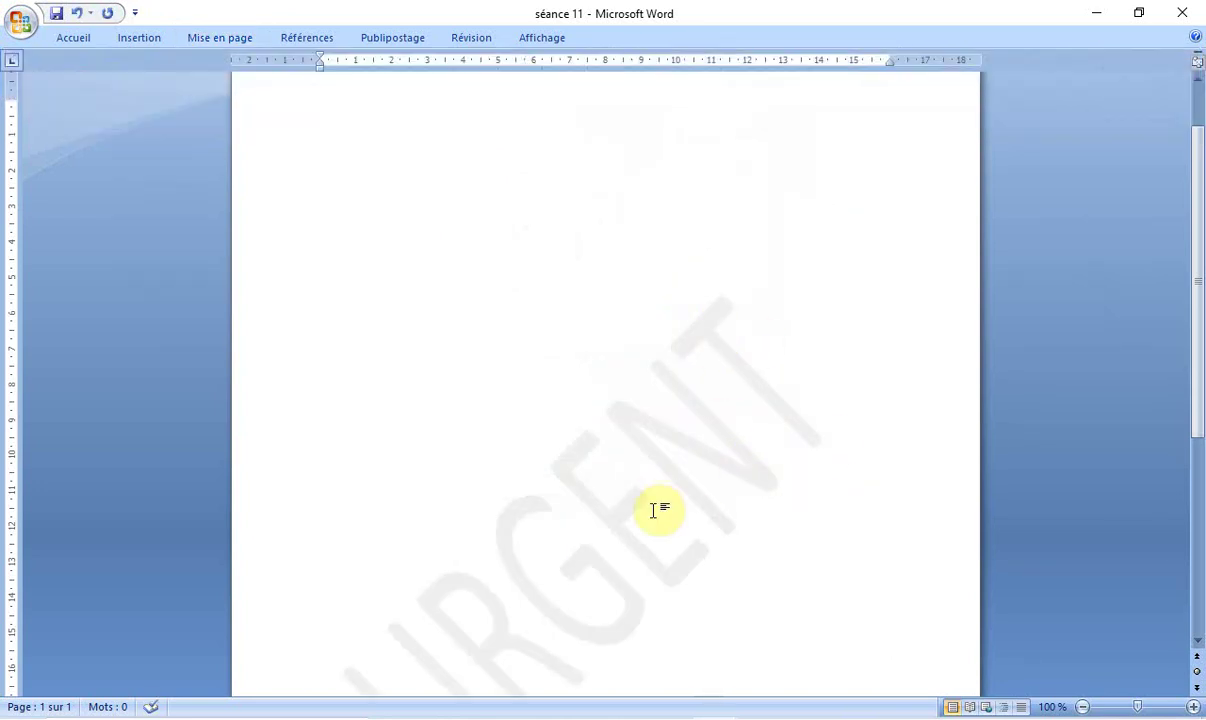
{"action": "mouse_move", "coordinate": [1201, 298]}
{"action": "left_mouse_down"}
{"action": "mouse_move", "coordinate": [1187, 390]}
{"action": "mouse_move", "coordinate": [1199, 404]}
{"action": "left_mouse_up"}
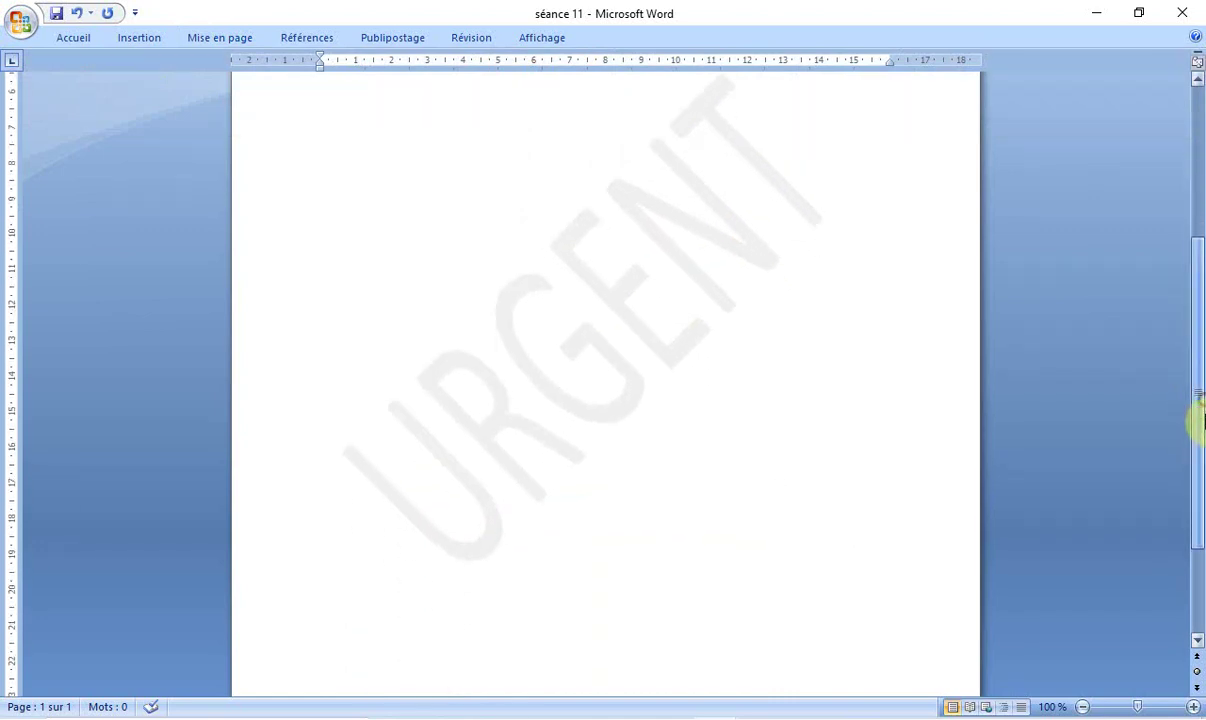
- Change the custom watermark text from URGENT to 'Informatique' using the on-screen keyboard
{"action": "left_click", "coordinate": [222, 40]}
{"action": "left_click", "coordinate": [480, 100]}
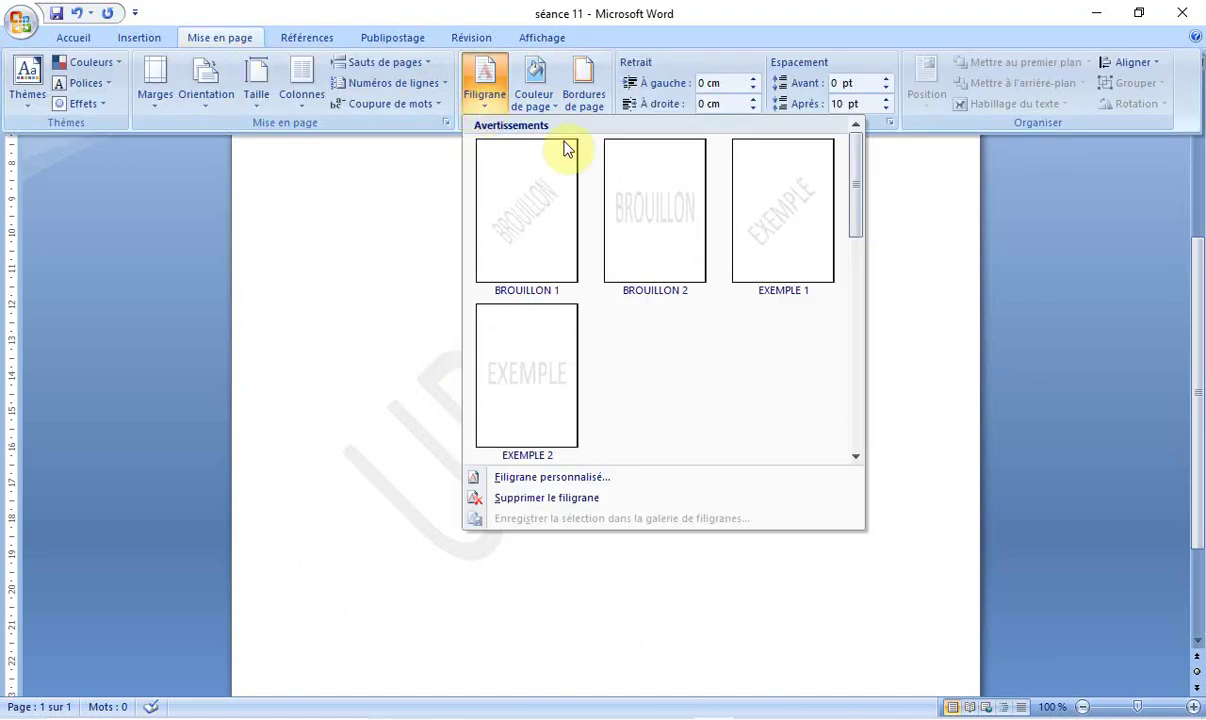
{"action": "left_click", "coordinate": [635, 478]}
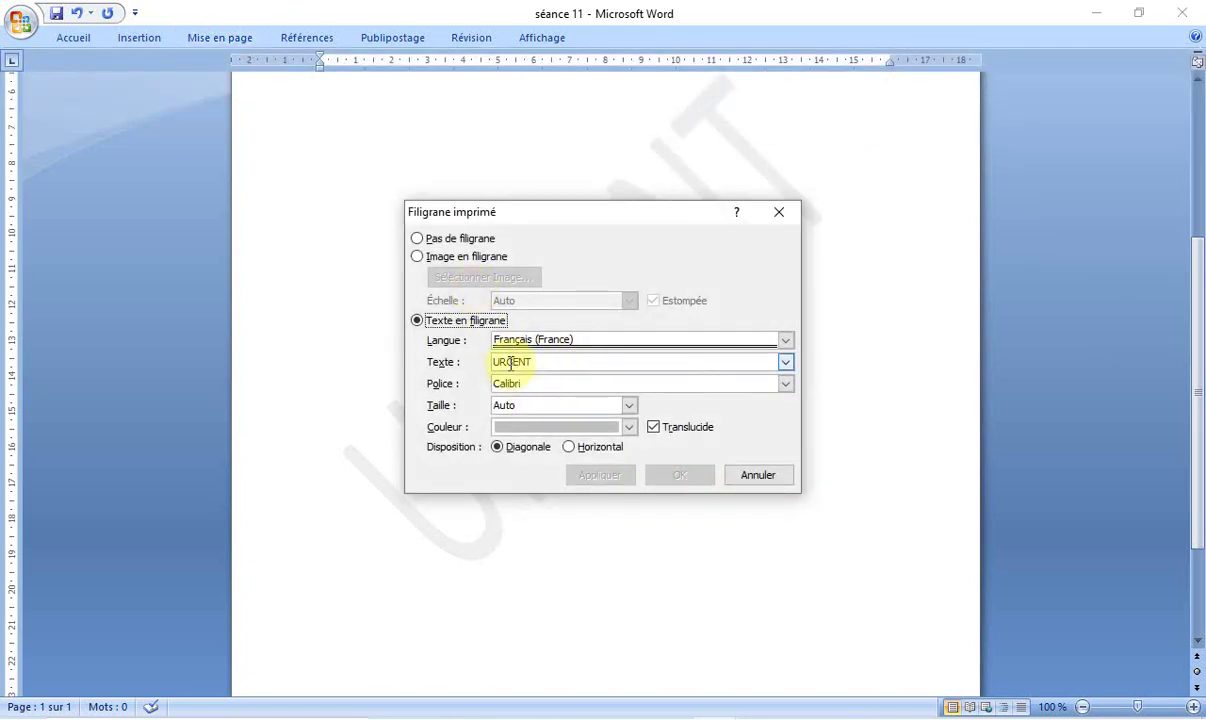
{"action": "left_click_drag", "start_coordinate": [535, 360], "coordinate": [488, 361]}
{"action": "key", "text": "ctrl+super+o"}
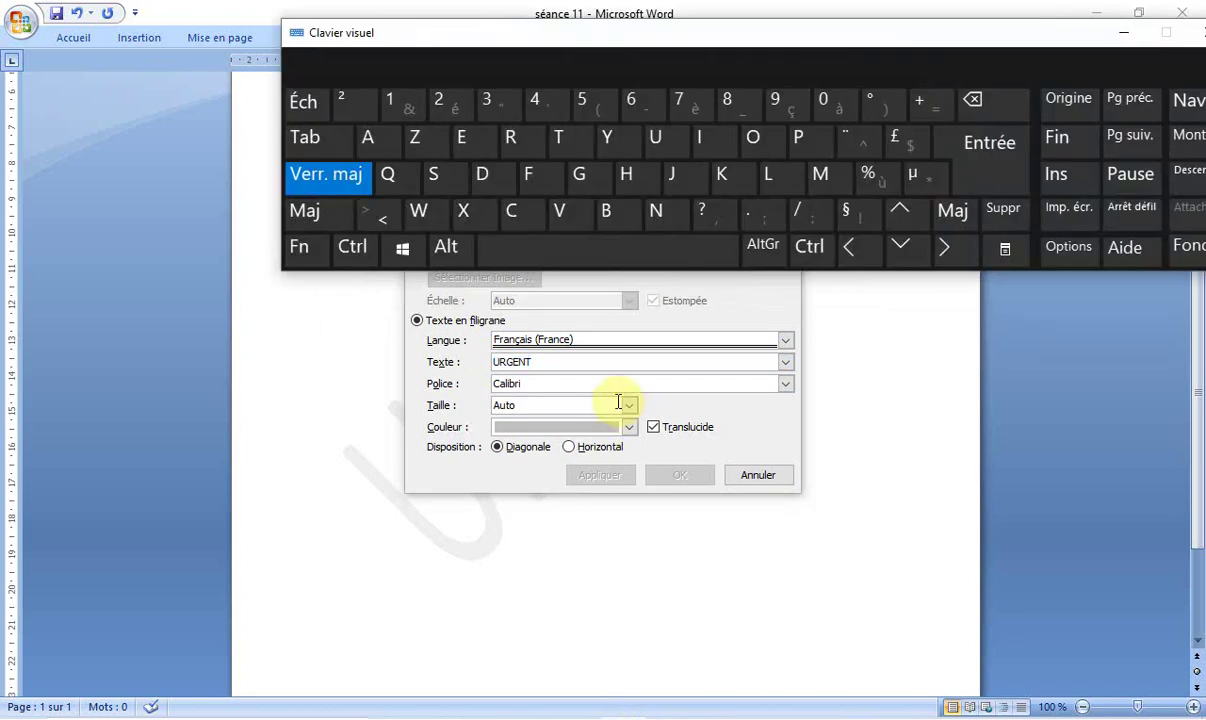
{"action": "left_click_drag", "start_coordinate": [530, 361], "coordinate": [492, 362]}
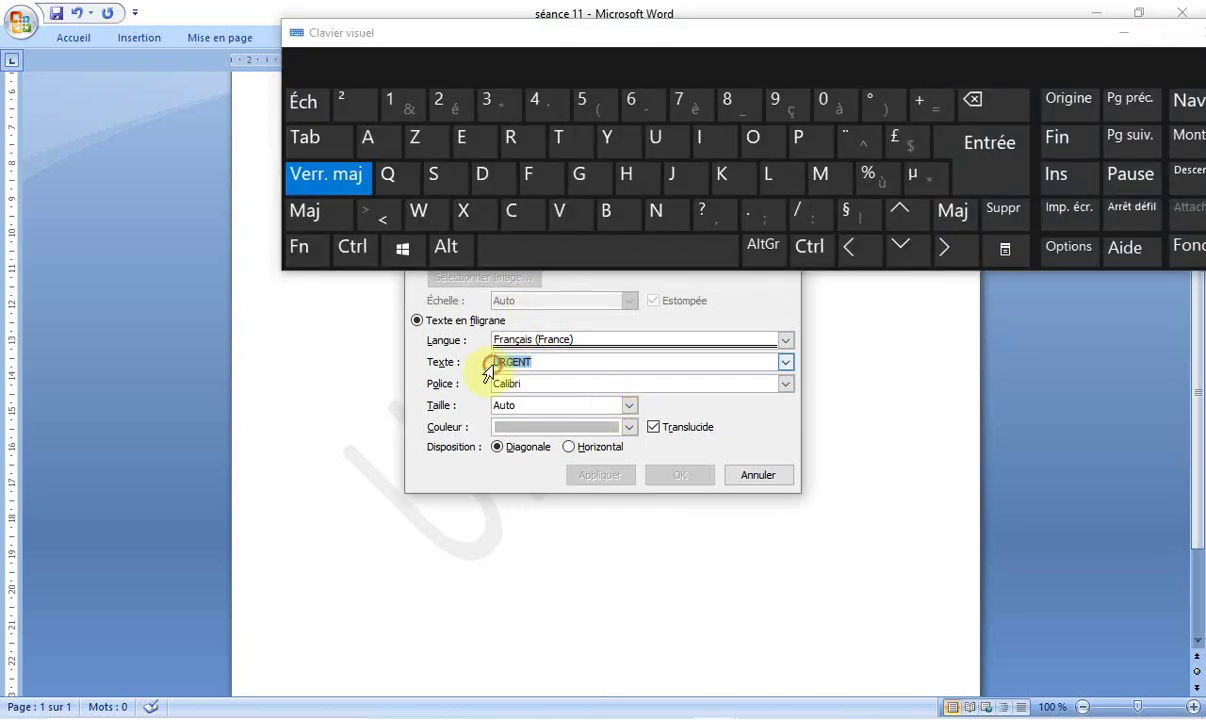
{"action": "left_click", "coordinate": [692, 150]}
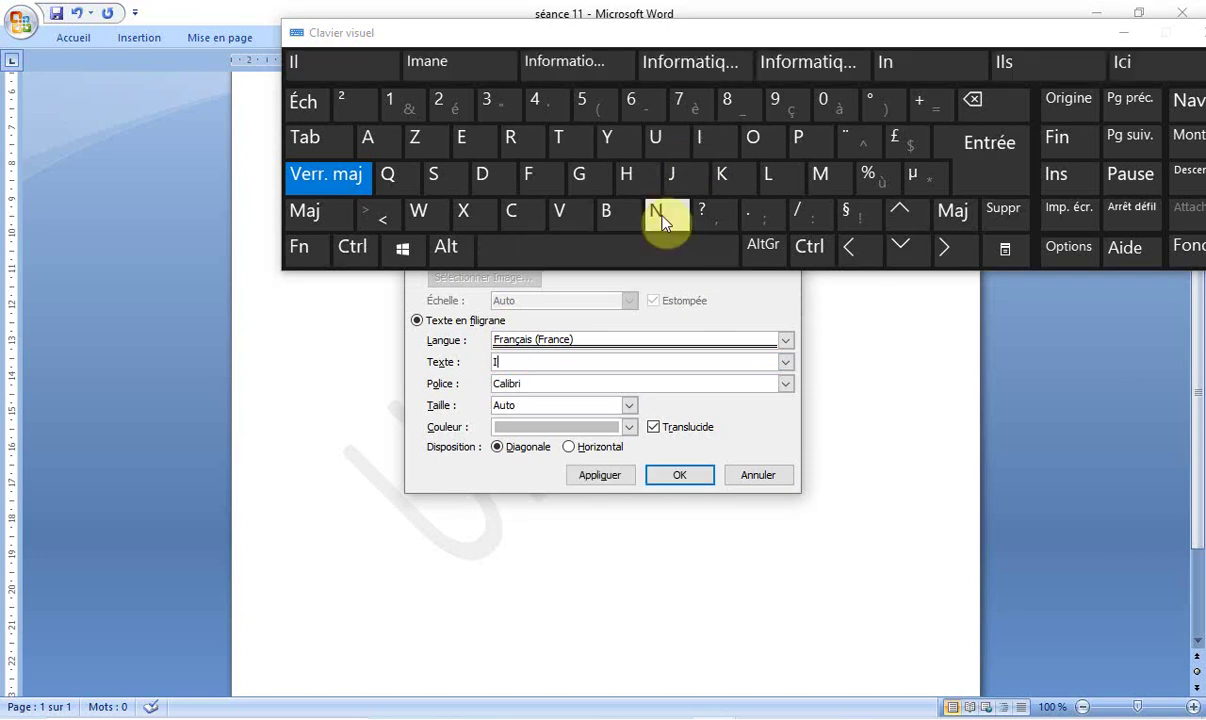
{"action": "left_click", "coordinate": [680, 64]}
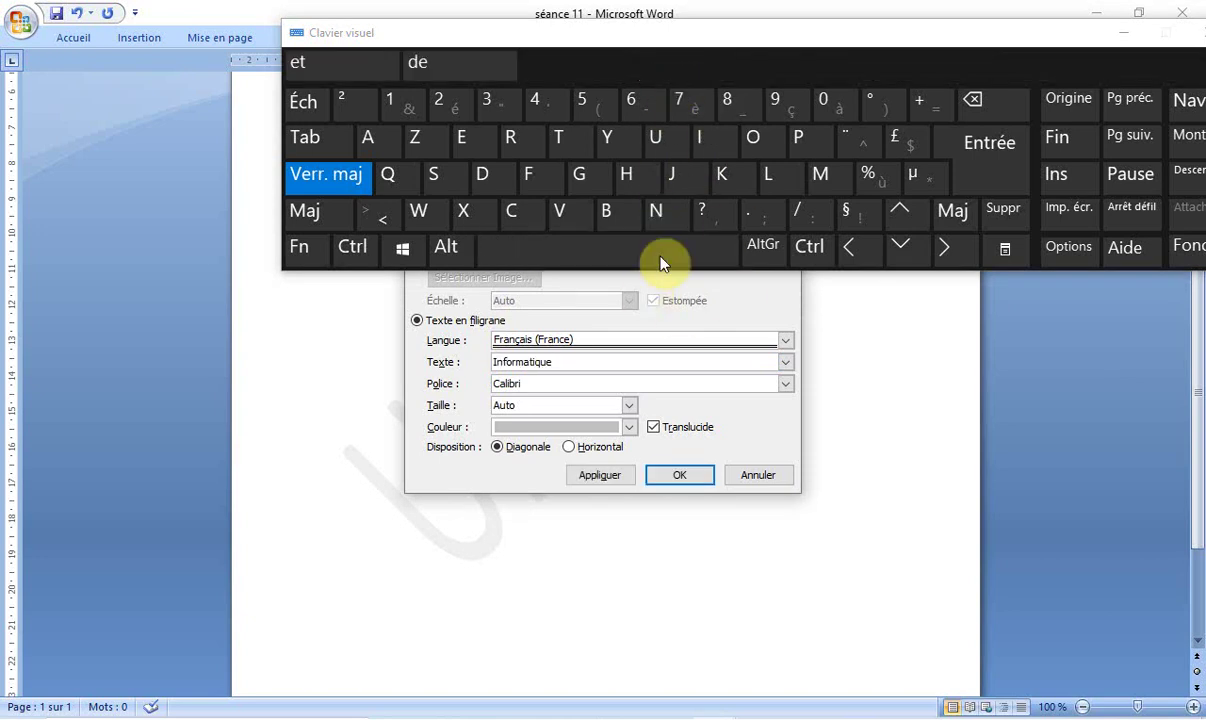
{"action": "left_click", "coordinate": [990, 158]}
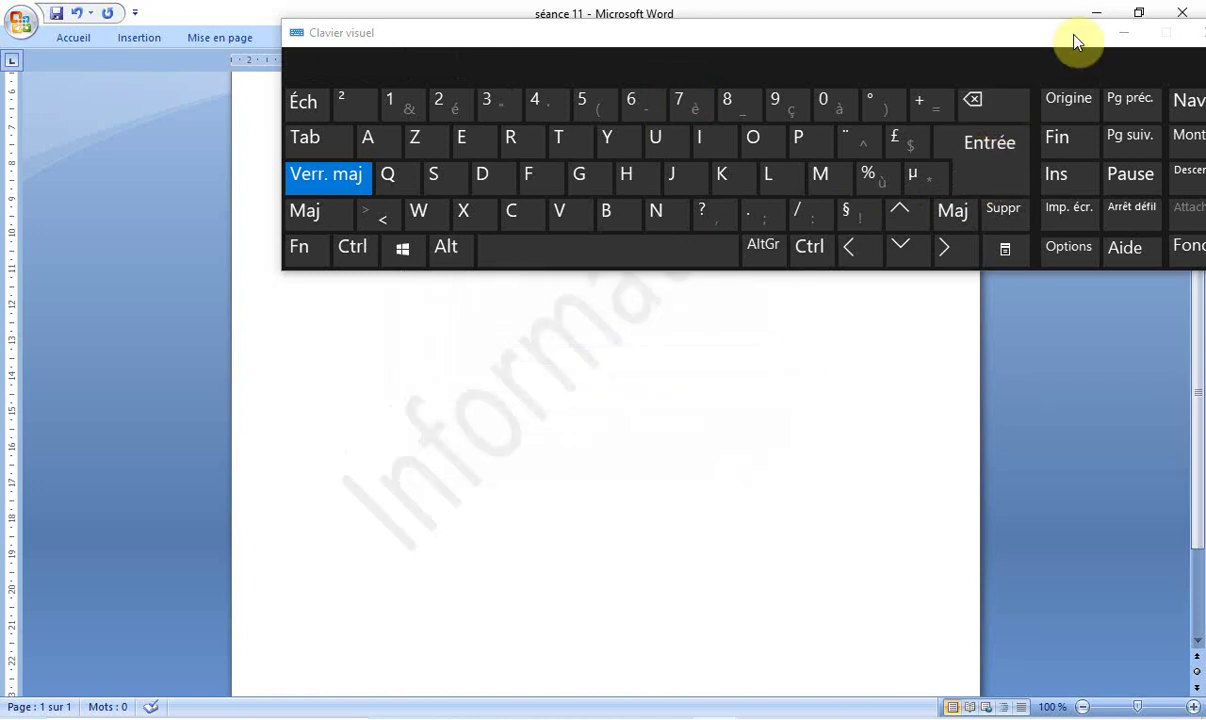
{"action": "left_click", "coordinate": [1124, 32]}
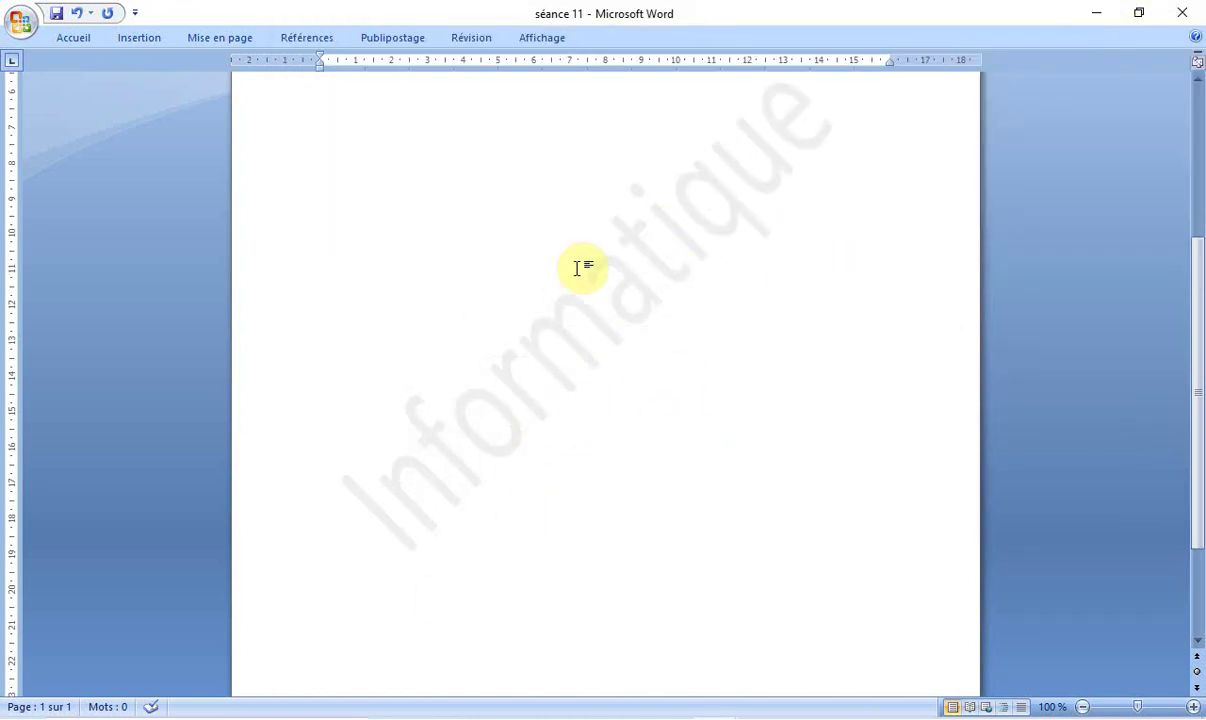
- Set the Informatique watermark's Taille to 44 and Couleur to red
{"action": "left_click", "coordinate": [218, 39]}
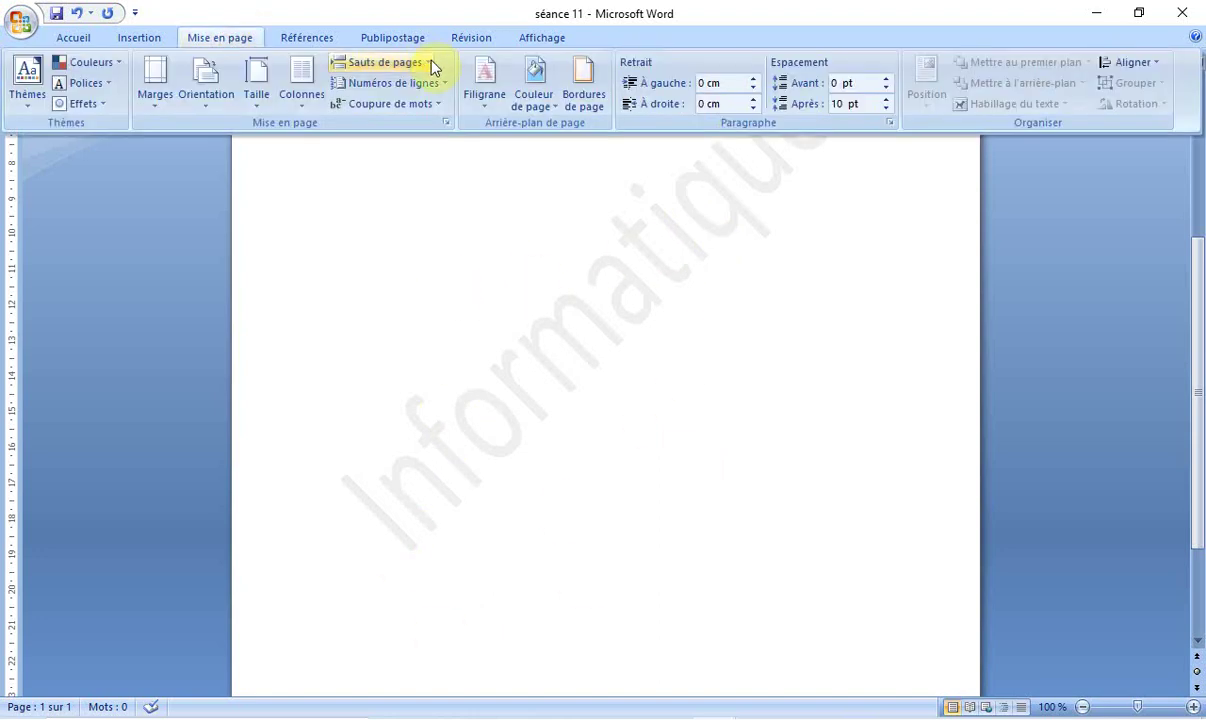
{"action": "left_click", "coordinate": [487, 110]}
{"action": "left_click", "coordinate": [554, 480]}
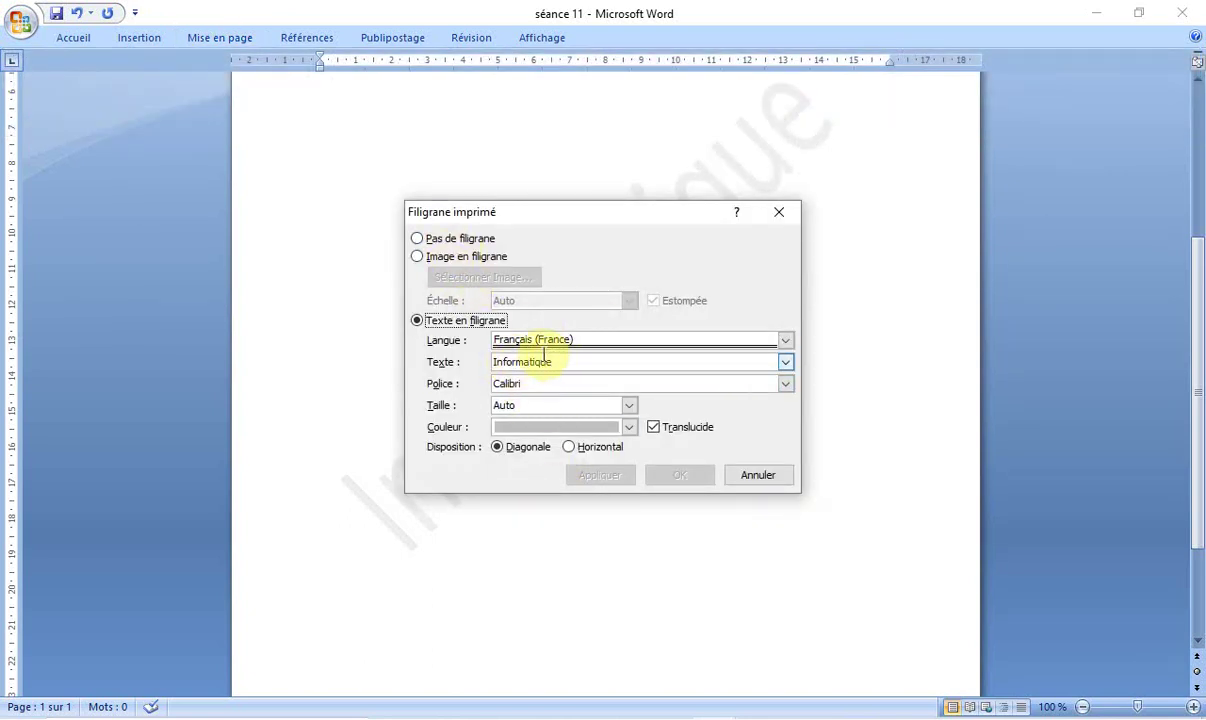
{"action": "left_click", "coordinate": [628, 405]}
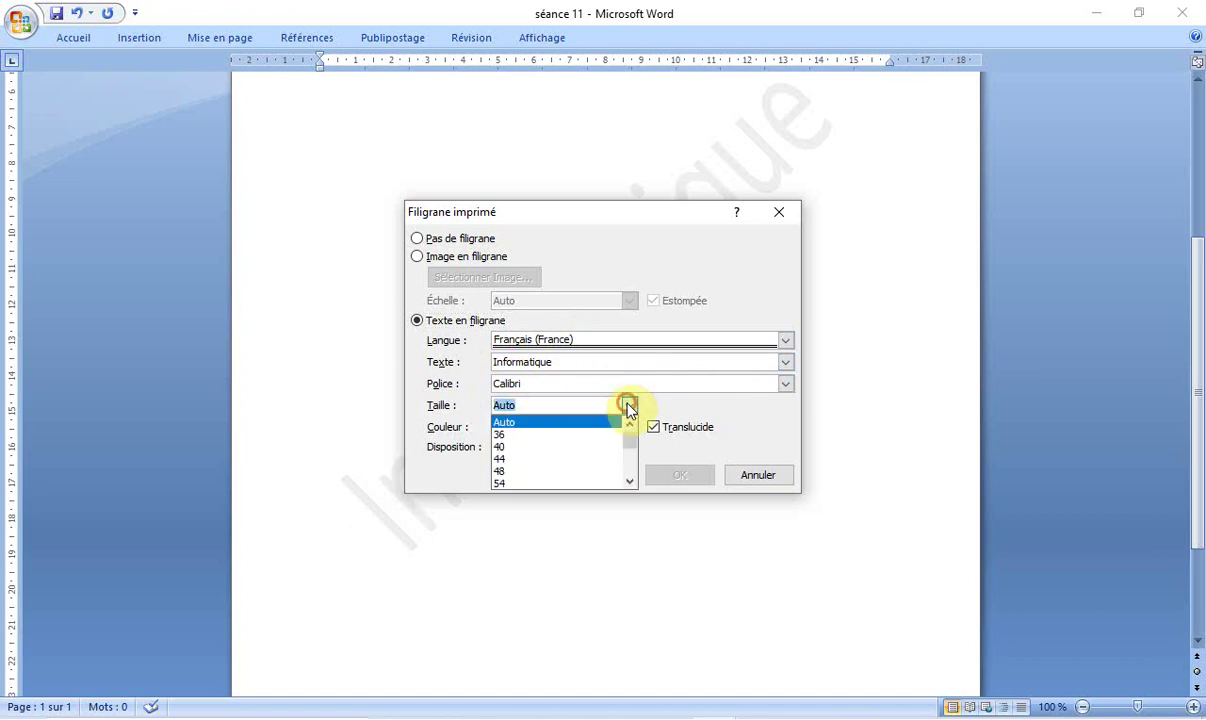
{"action": "left_click", "coordinate": [592, 459]}
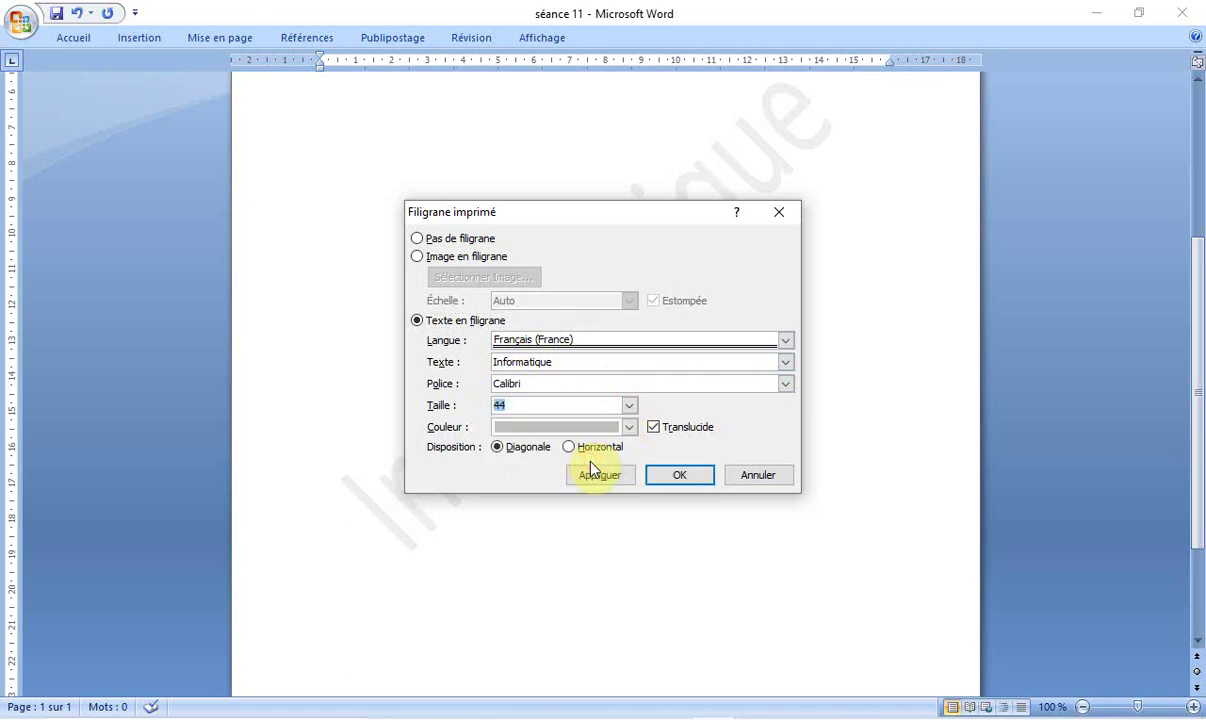
{"action": "left_click", "coordinate": [631, 428]}
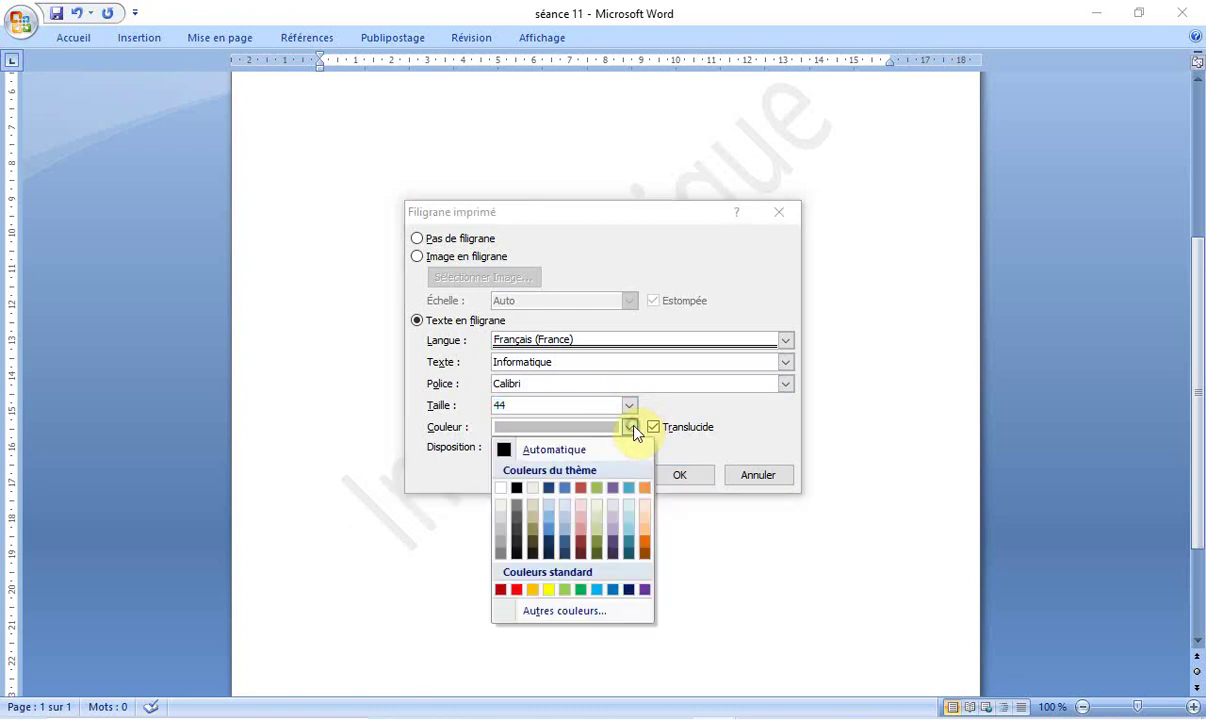
{"action": "left_click", "coordinate": [515, 590]}
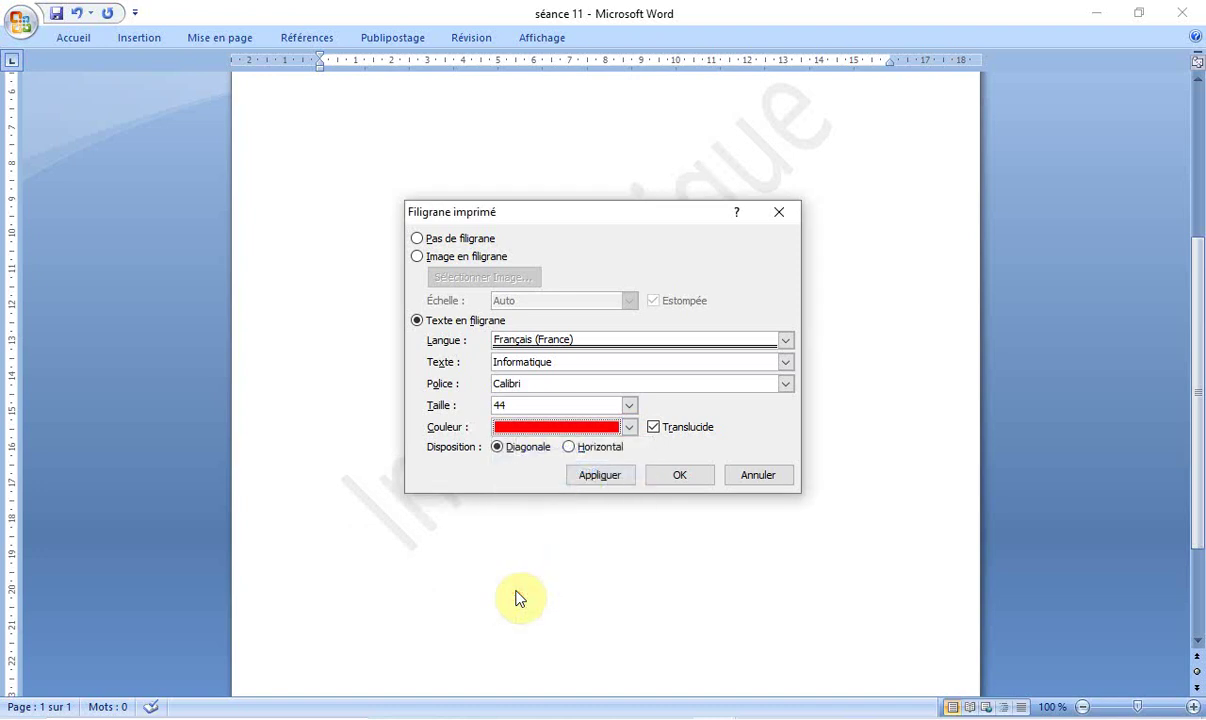
{"action": "left_click", "coordinate": [669, 478]}
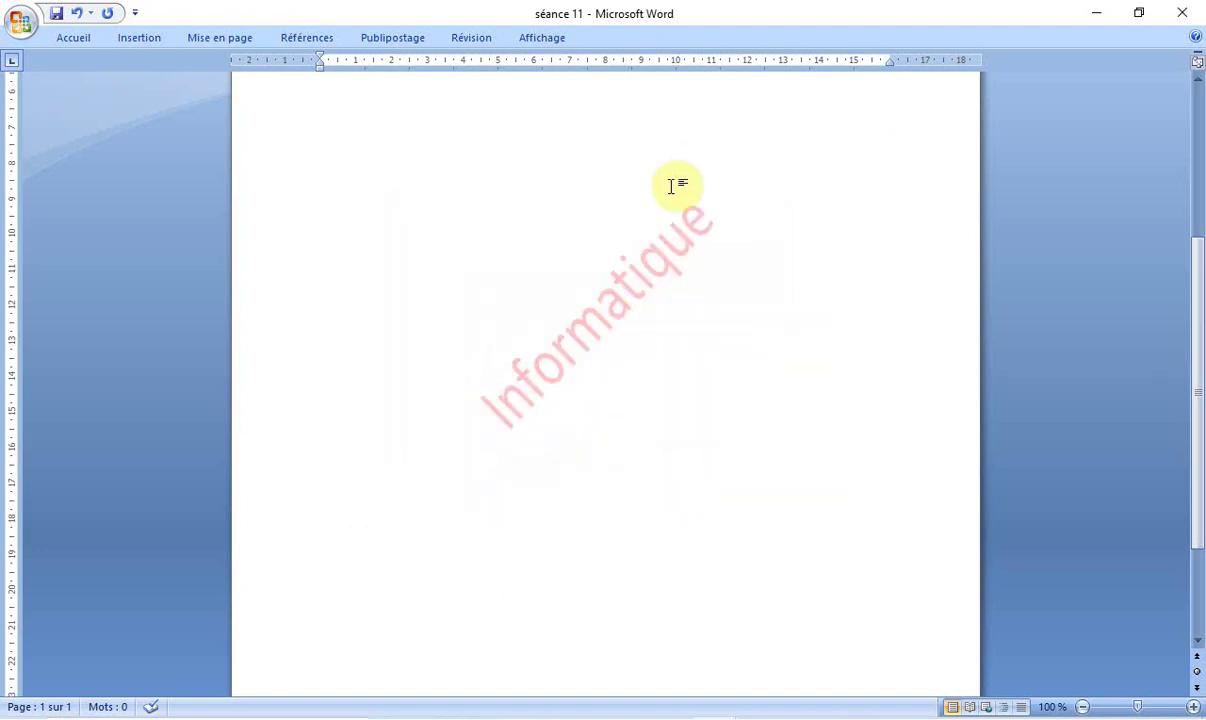
{"action": "scroll", "coordinate": [563, 345], "scroll_direction": "up", "scroll_amount": 4}
{"action": "double_click", "coordinate": [565, 345]}
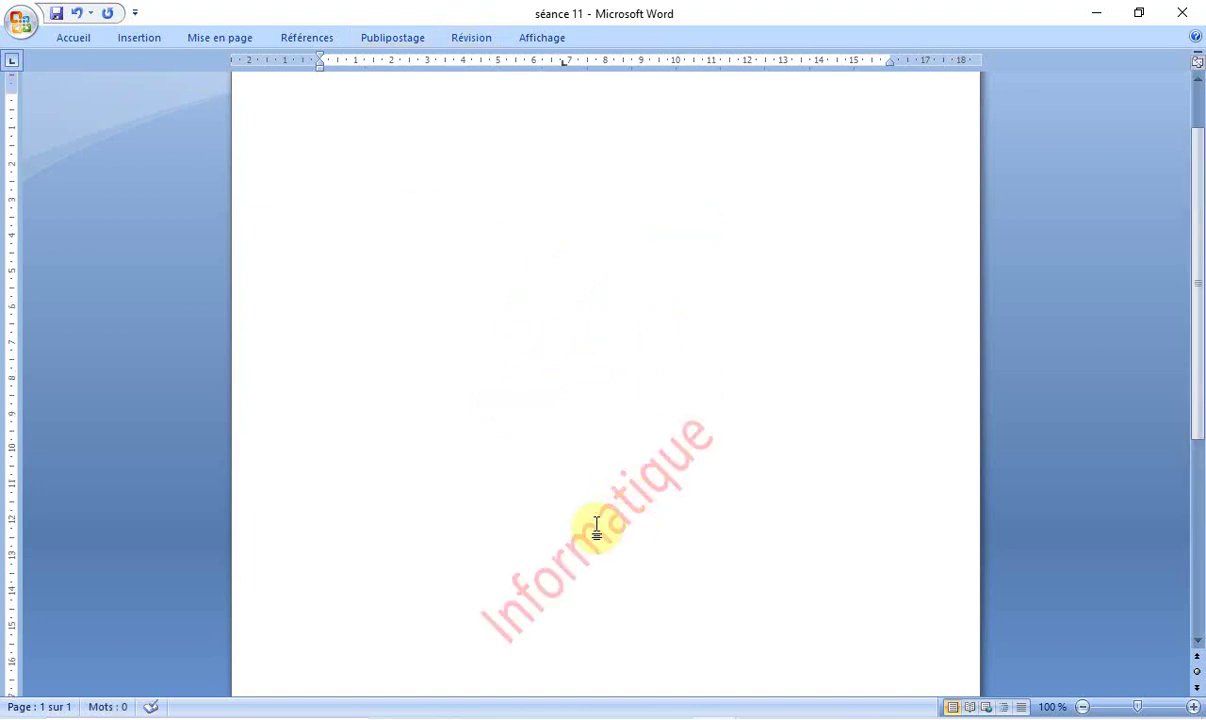
- Set the watermark Taille to Auto and Disposition to Horizontal
{"action": "left_click", "coordinate": [209, 38]}
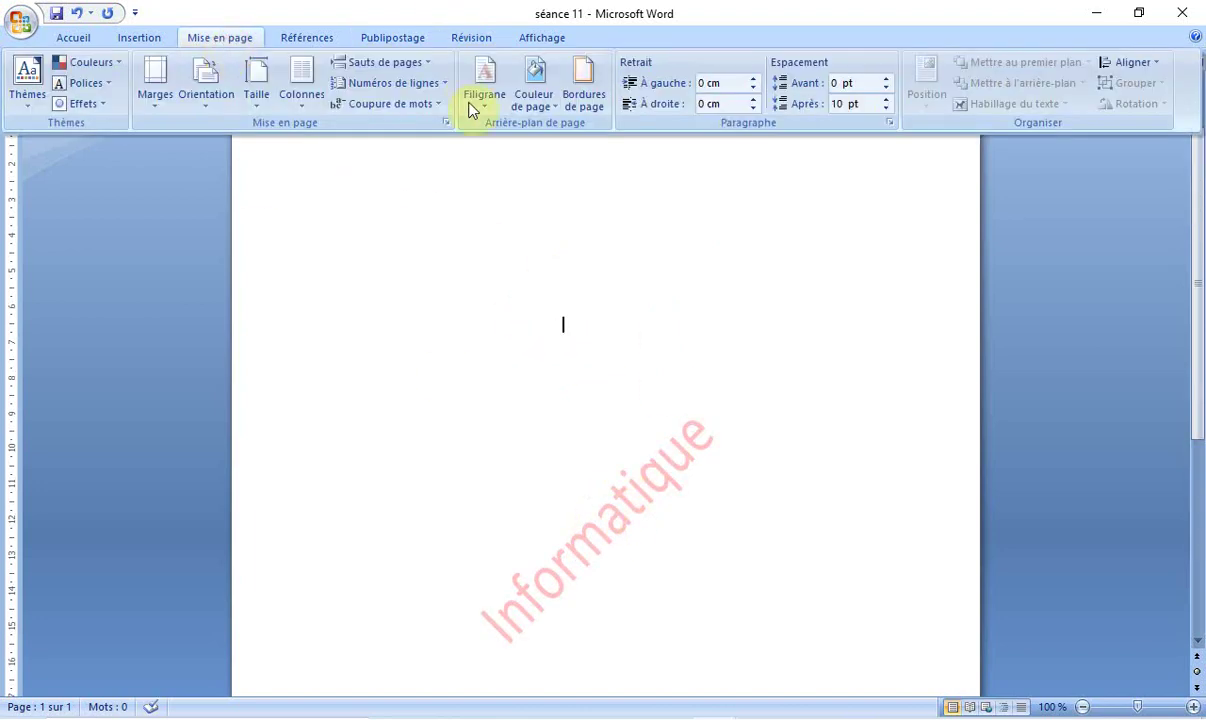
{"action": "left_click", "coordinate": [480, 100]}
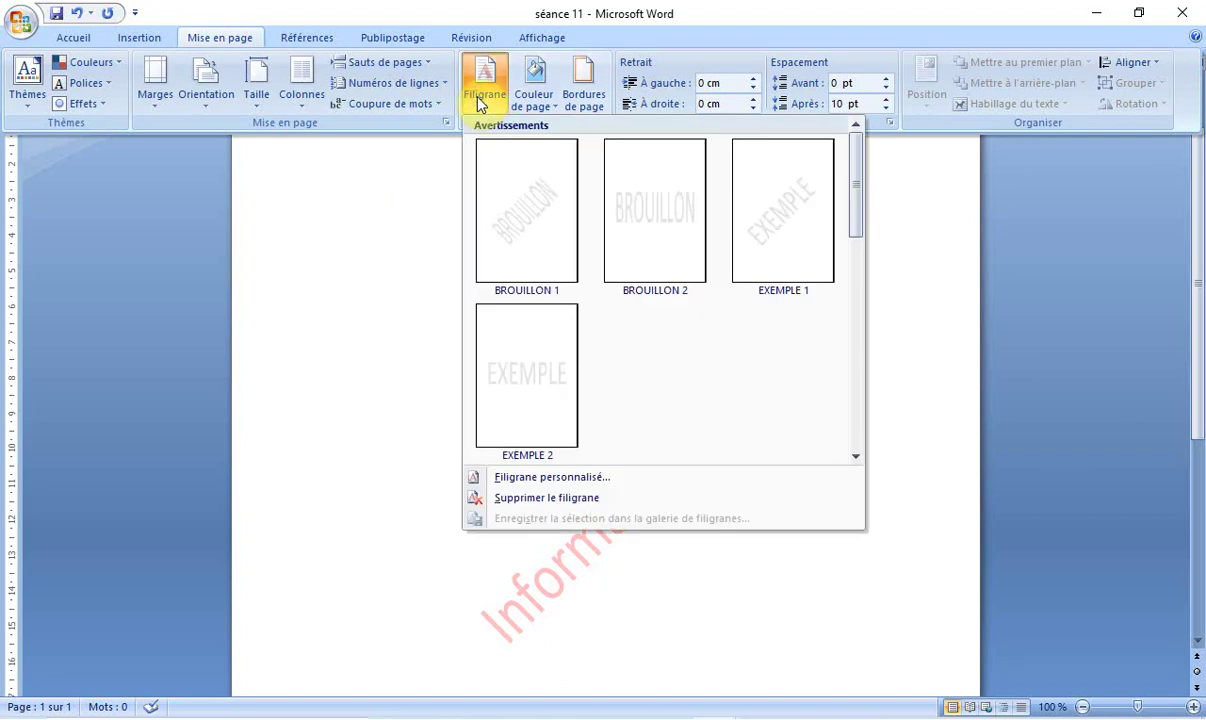
{"action": "left_click", "coordinate": [600, 480]}
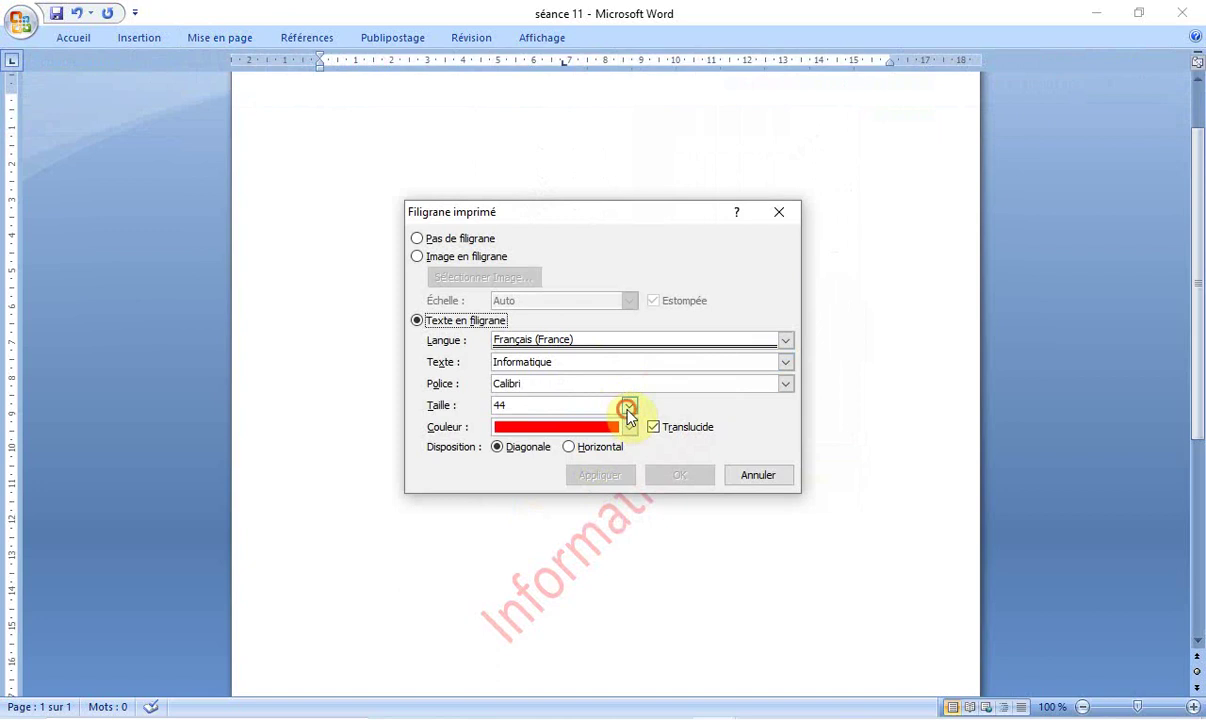
{"action": "left_click", "coordinate": [629, 406]}
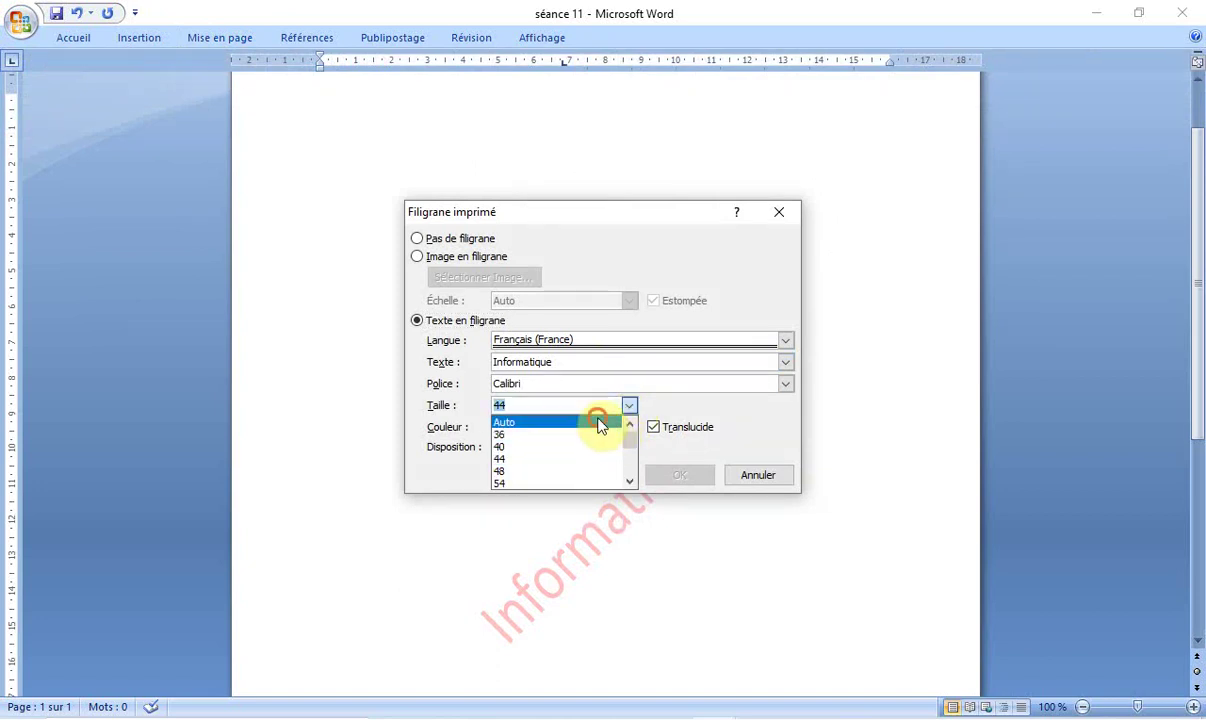
{"action": "left_click", "coordinate": [600, 423]}
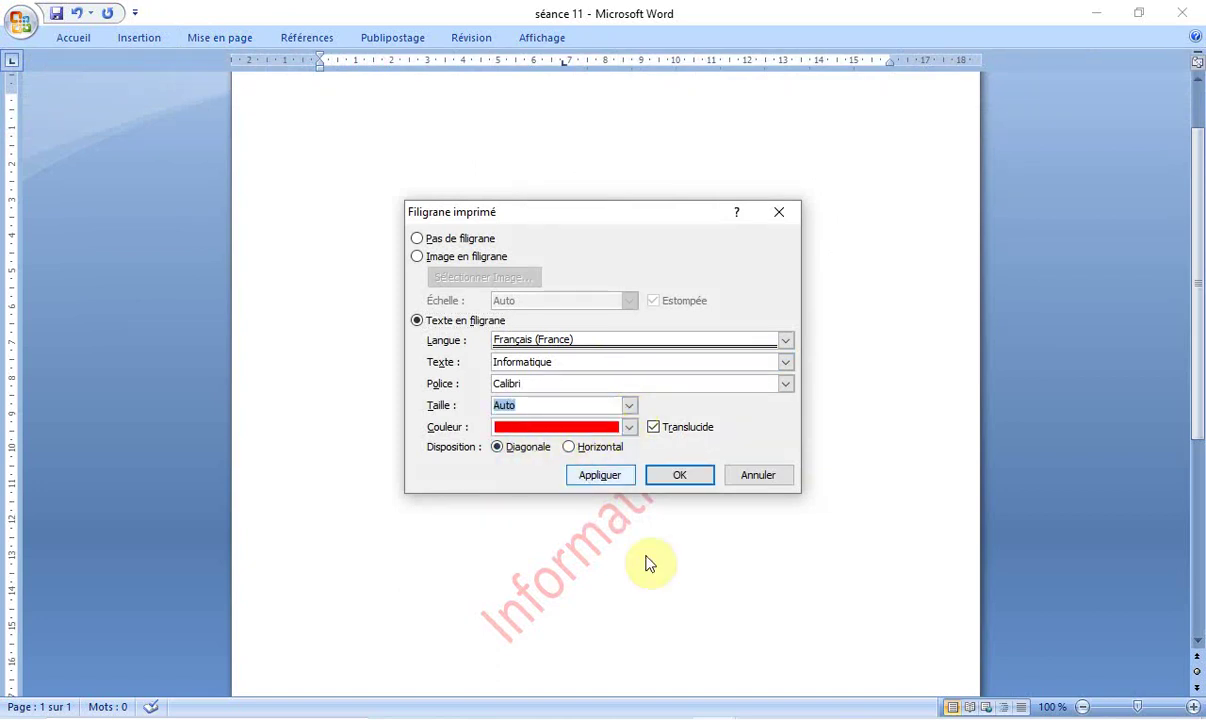
{"action": "left_click", "coordinate": [570, 448]}
{"action": "left_click", "coordinate": [658, 475]}
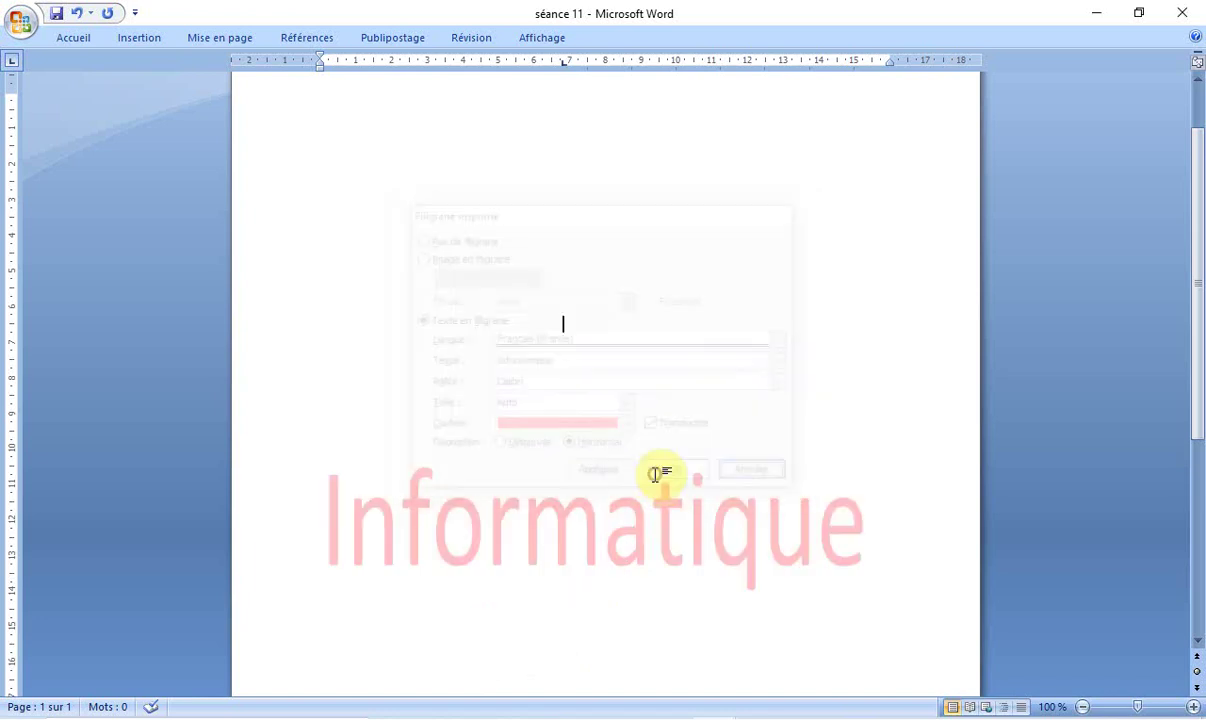
{"action": "left_click", "coordinate": [232, 42]}
{"action": "left_click", "coordinate": [483, 95]}
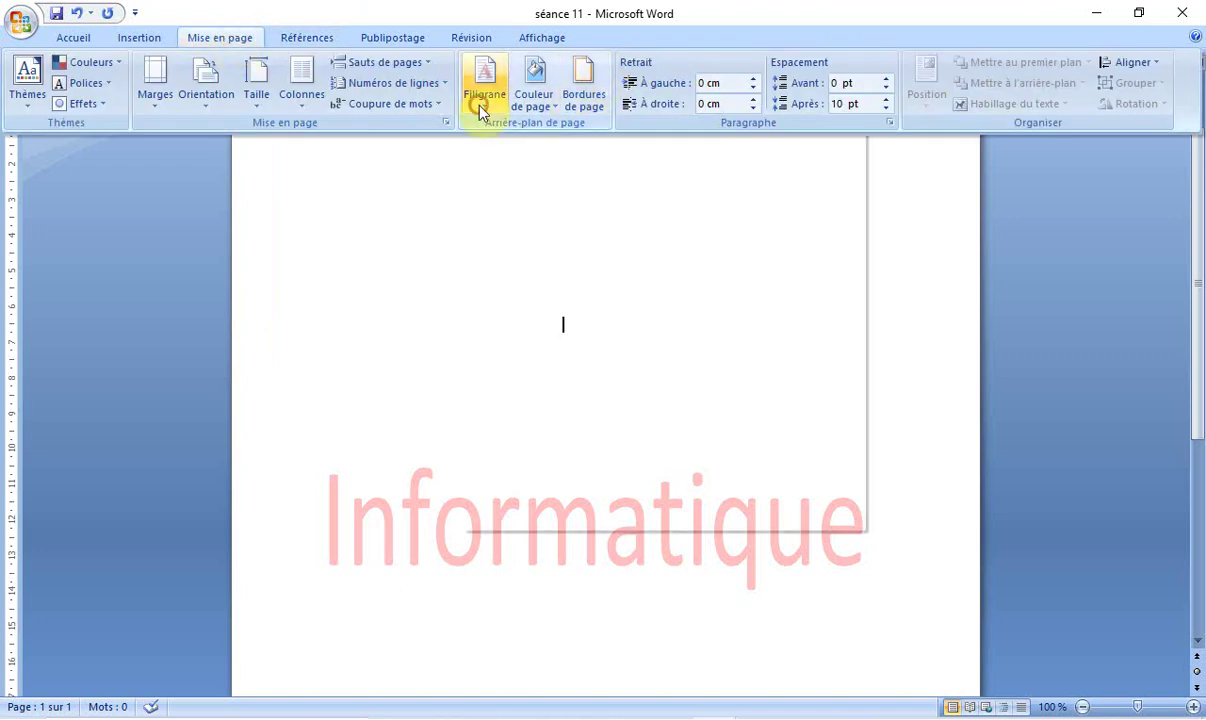
{"action": "left_click", "coordinate": [611, 477]}
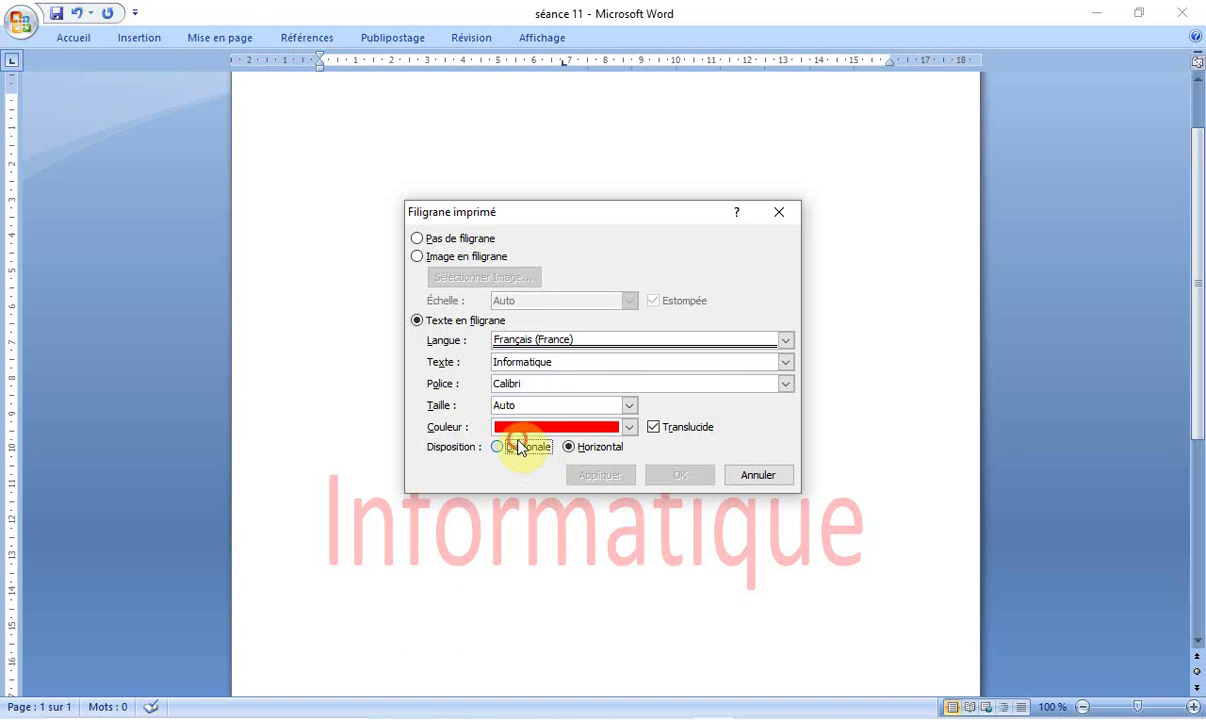
{"action": "left_click", "coordinate": [525, 447]}
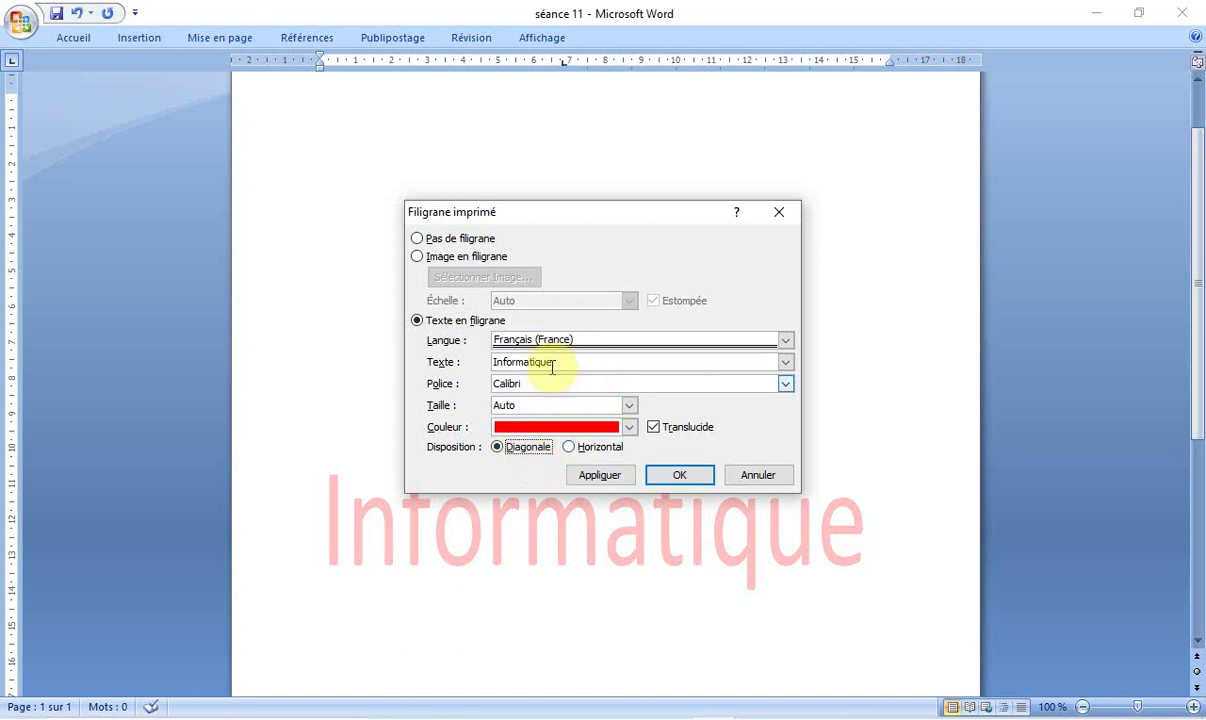
{"action": "left_click", "coordinate": [785, 341]}
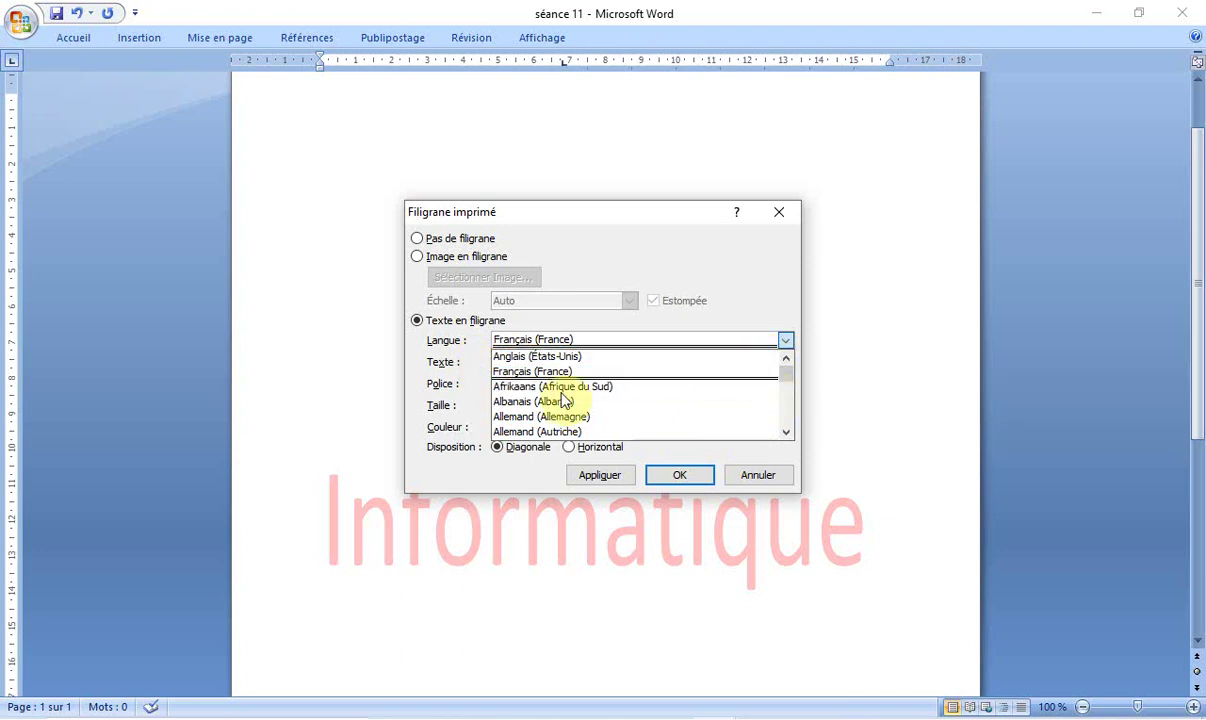
{"action": "left_click", "coordinate": [478, 372]}
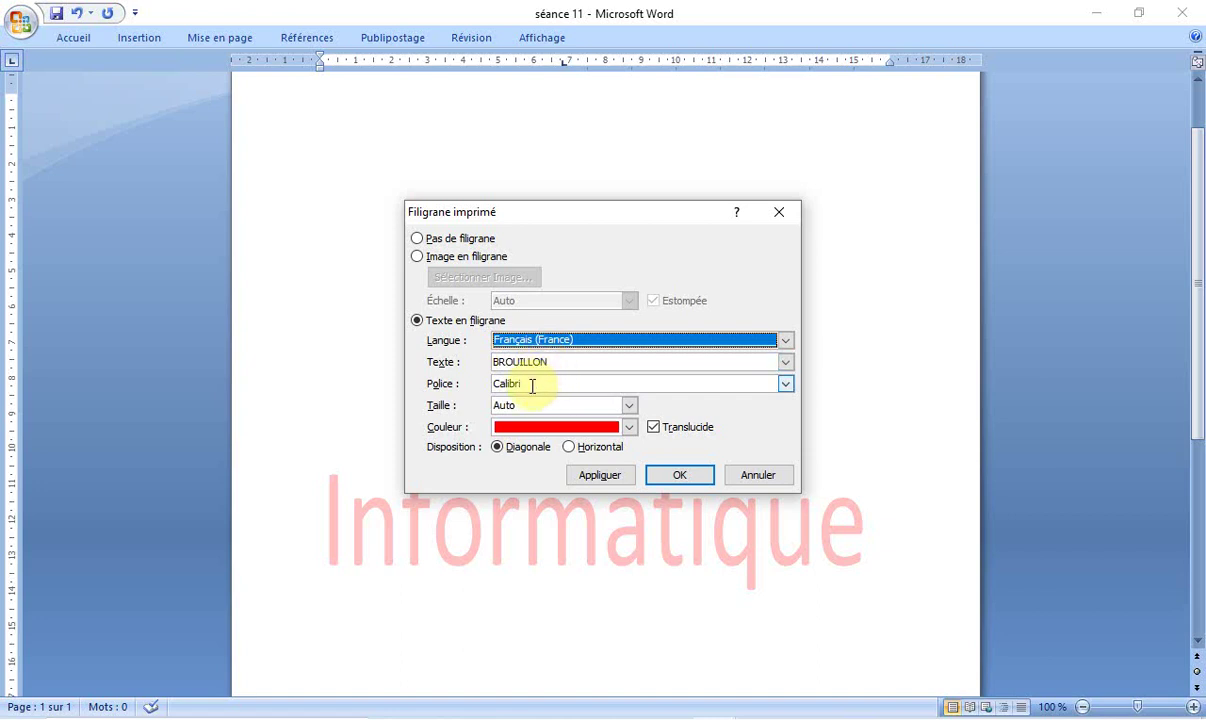
{"action": "left_click", "coordinate": [786, 386]}
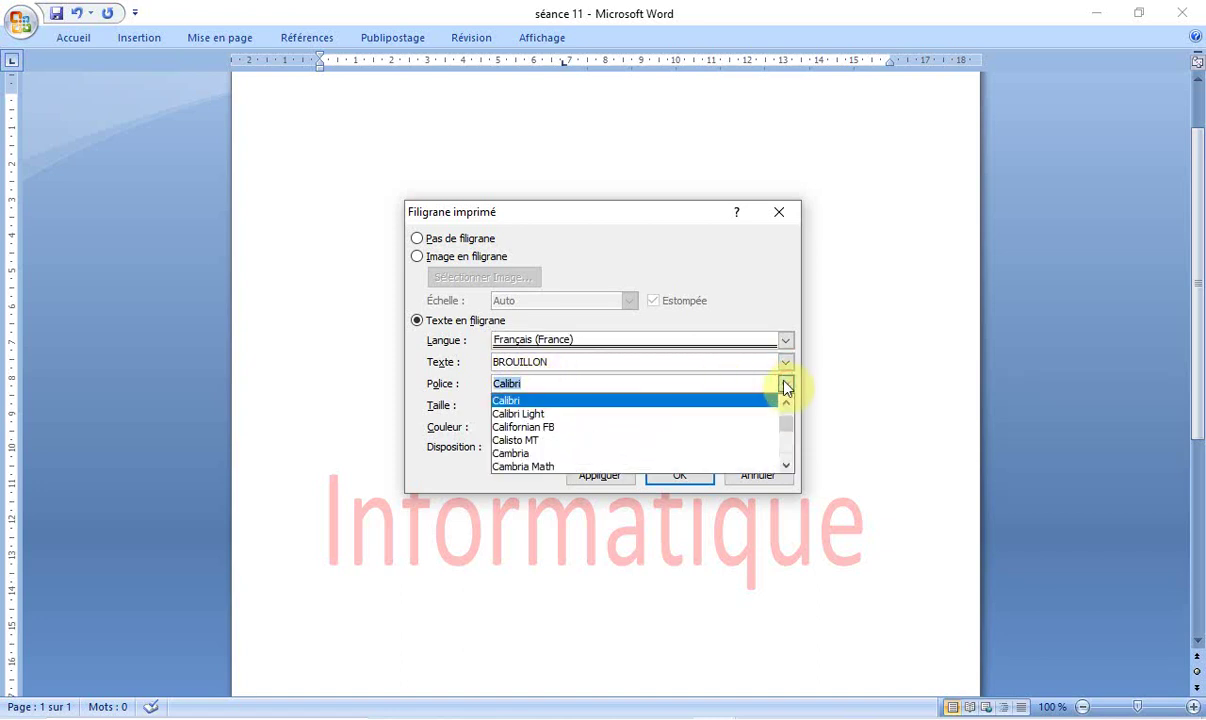
{"action": "left_click", "coordinate": [478, 434]}
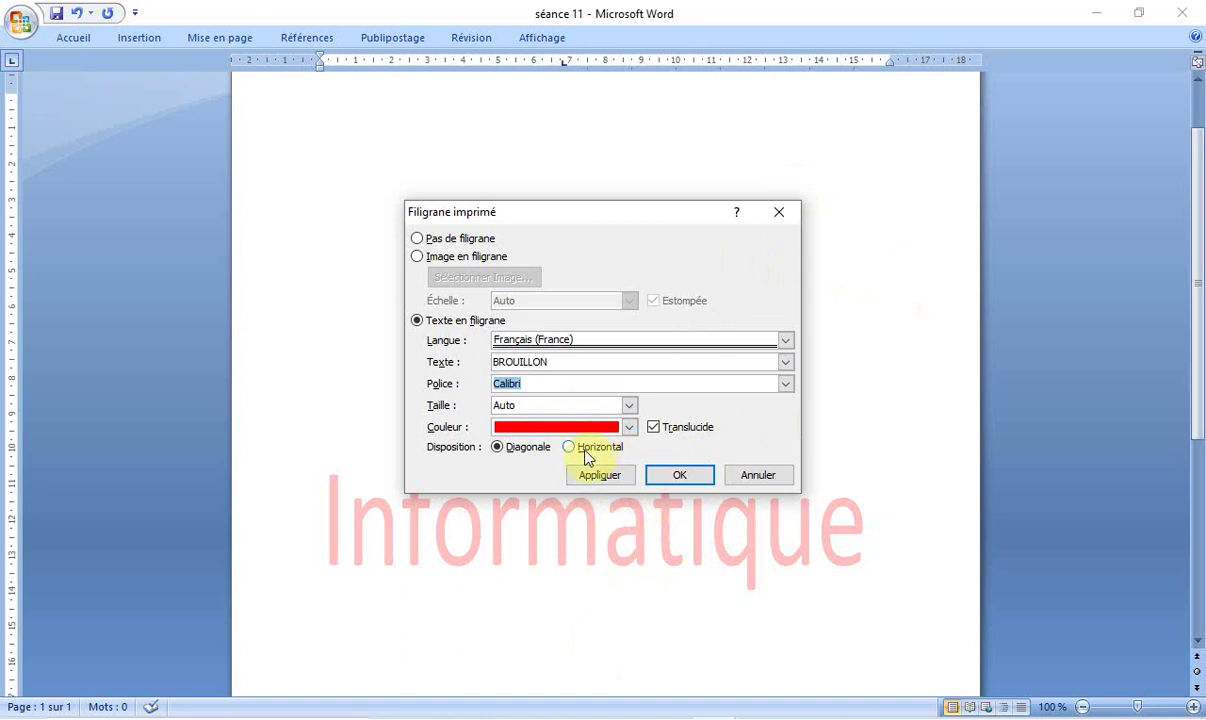
{"action": "left_click", "coordinate": [746, 479]}
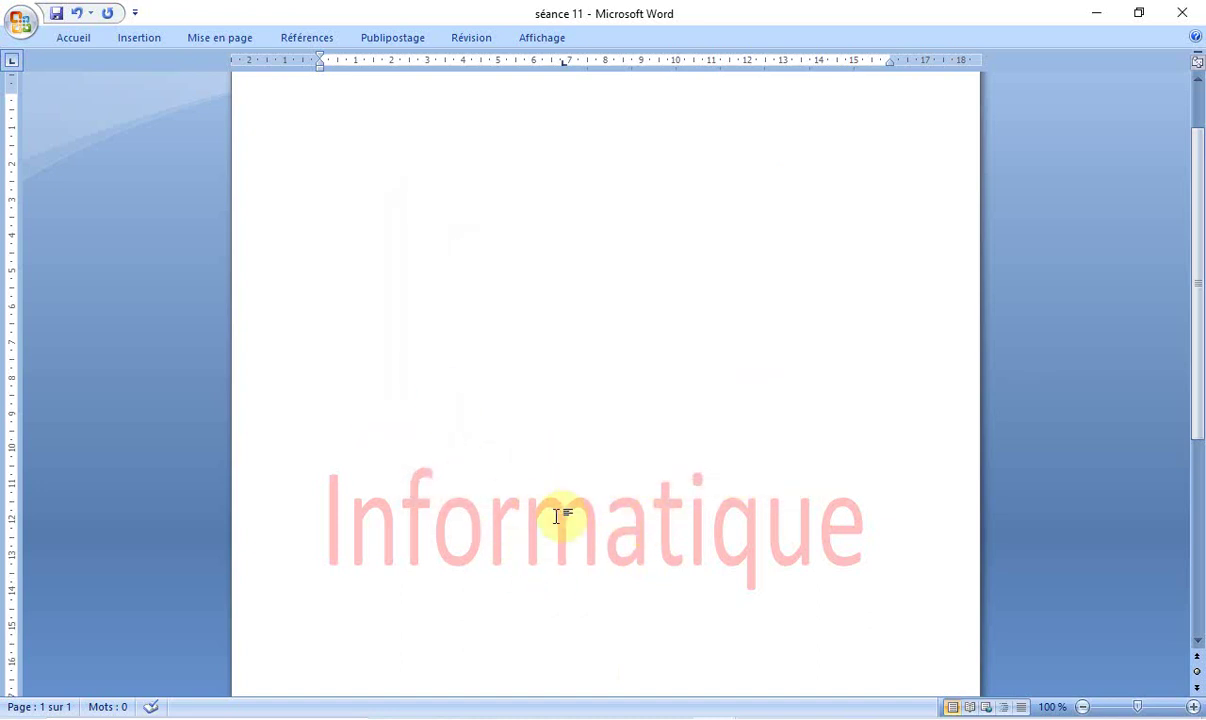
- Switch the Informatique watermark's Disposition back to Diagonale
{"action": "left_click", "coordinate": [237, 40]}
{"action": "left_click", "coordinate": [486, 95]}
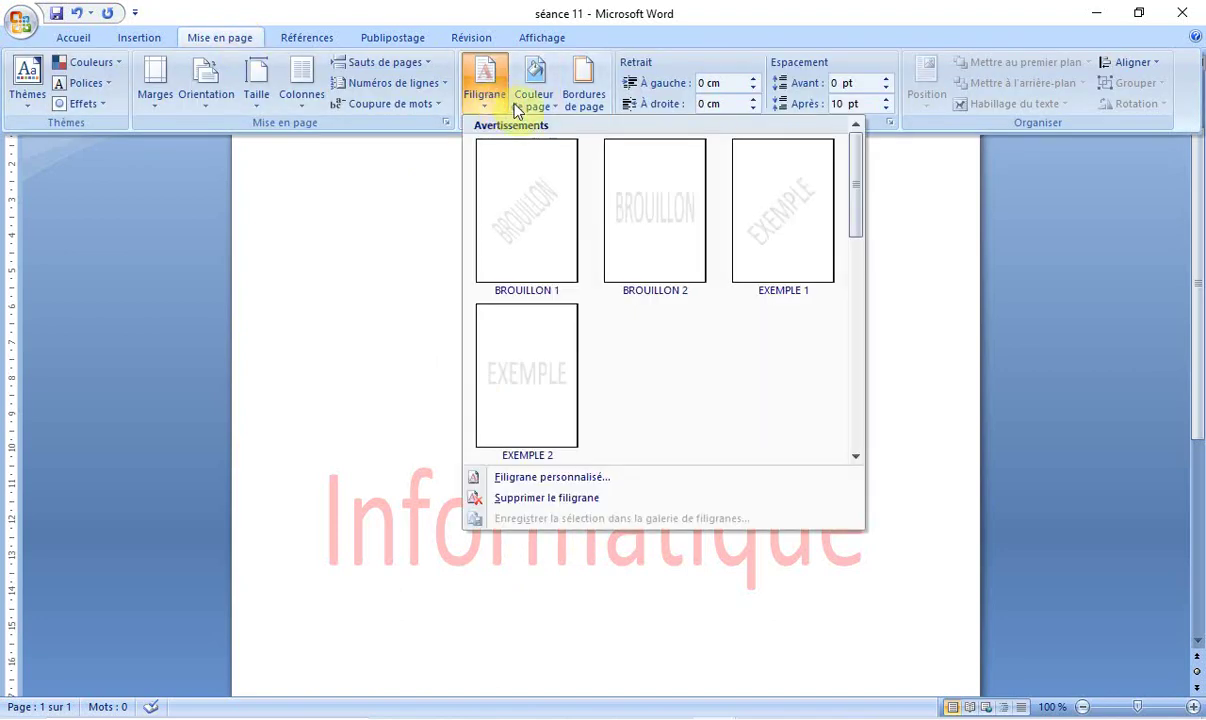
{"action": "left_click", "coordinate": [613, 479]}
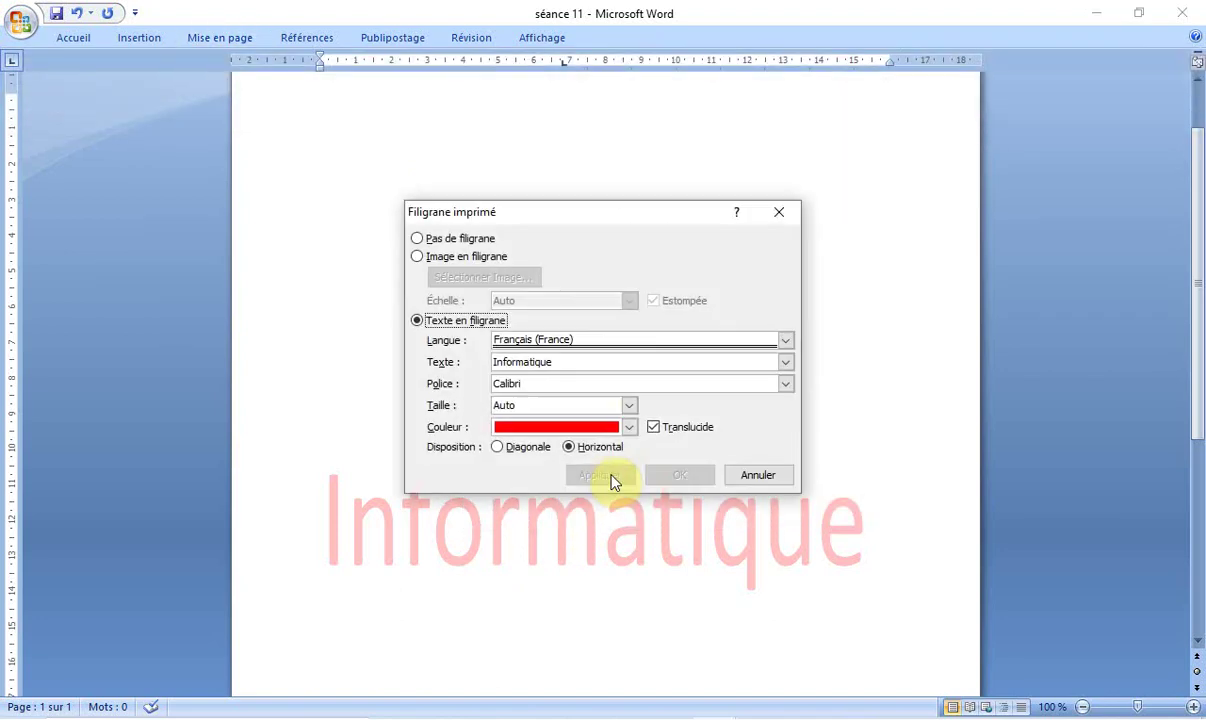
{"action": "left_click", "coordinate": [498, 447]}
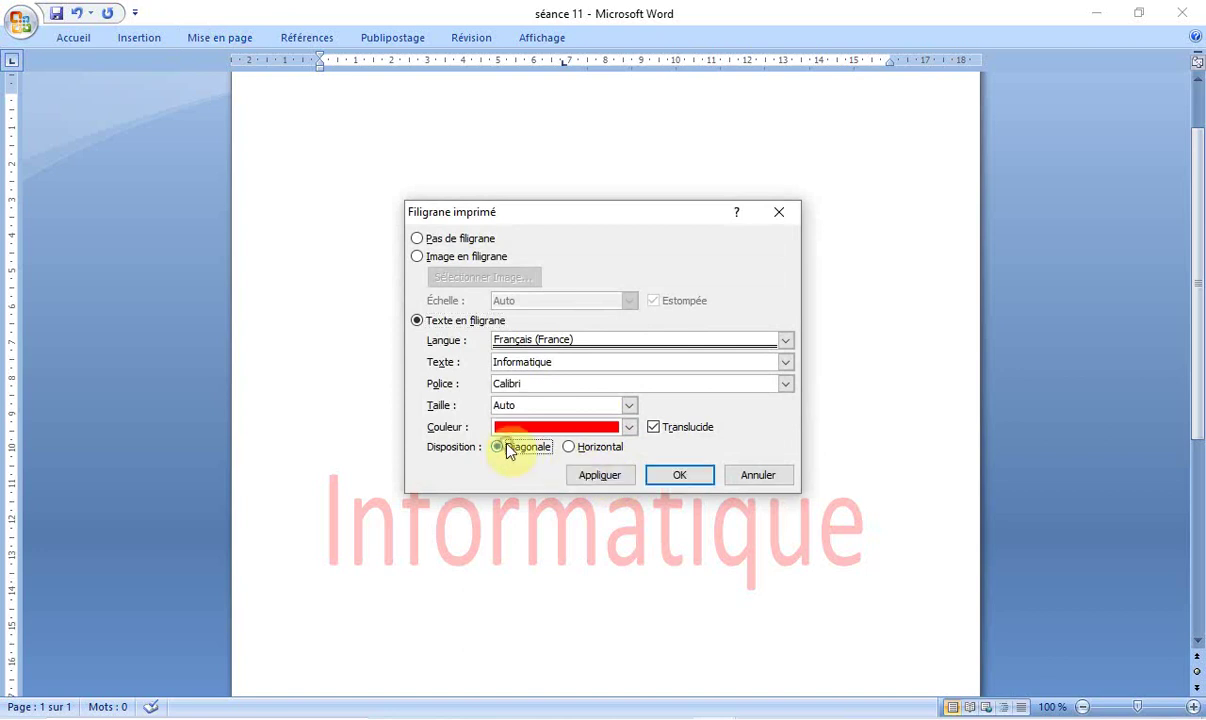
{"action": "left_click", "coordinate": [680, 475]}
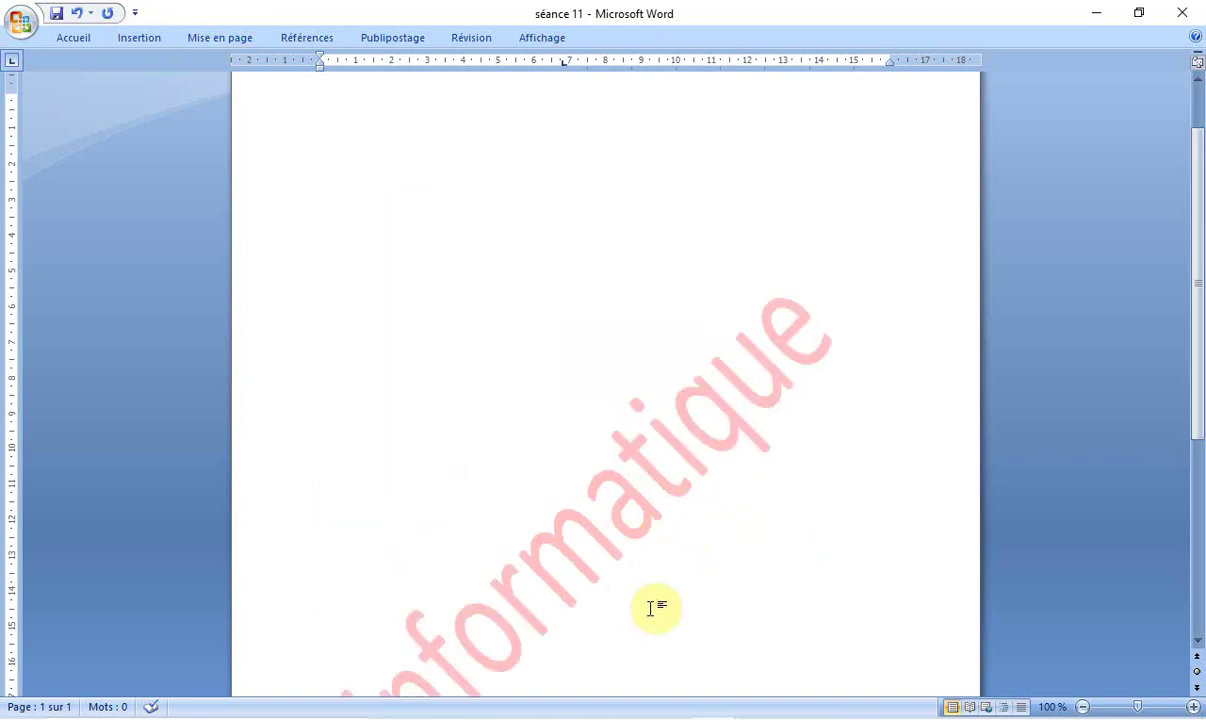
{"action": "left_click_drag", "start_coordinate": [1197, 377], "coordinate": [1200, 470]}
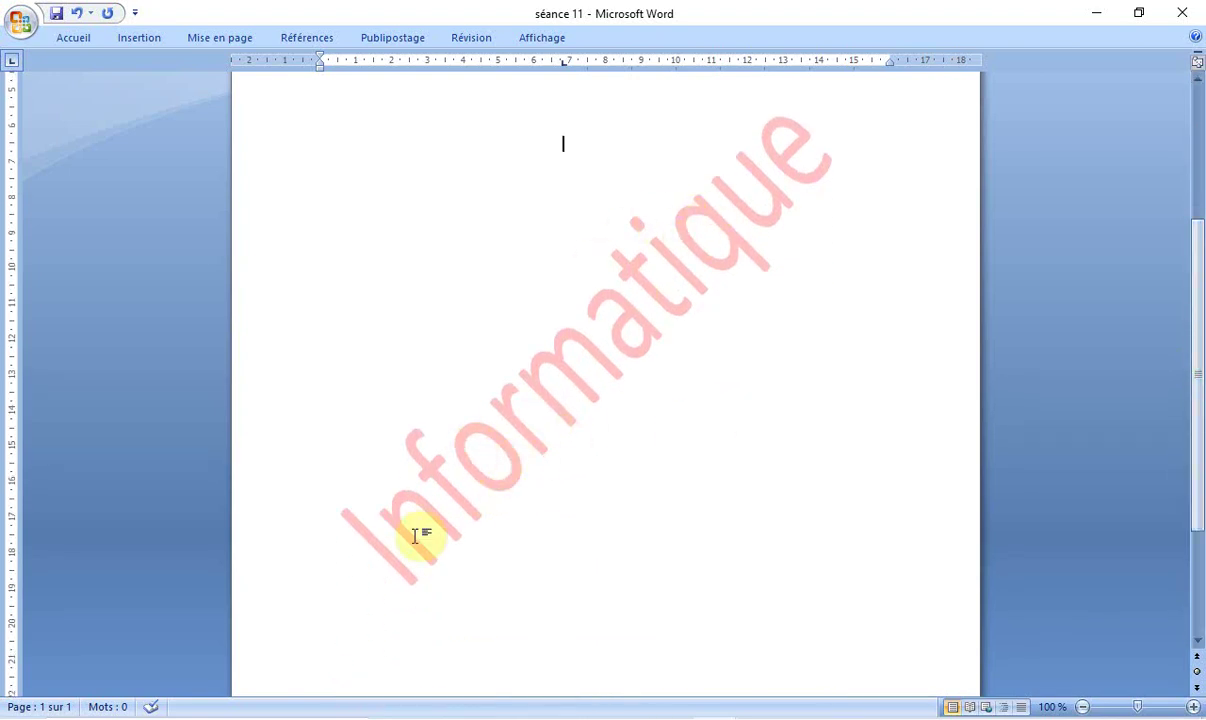
{"action": "left_click", "coordinate": [199, 42]}
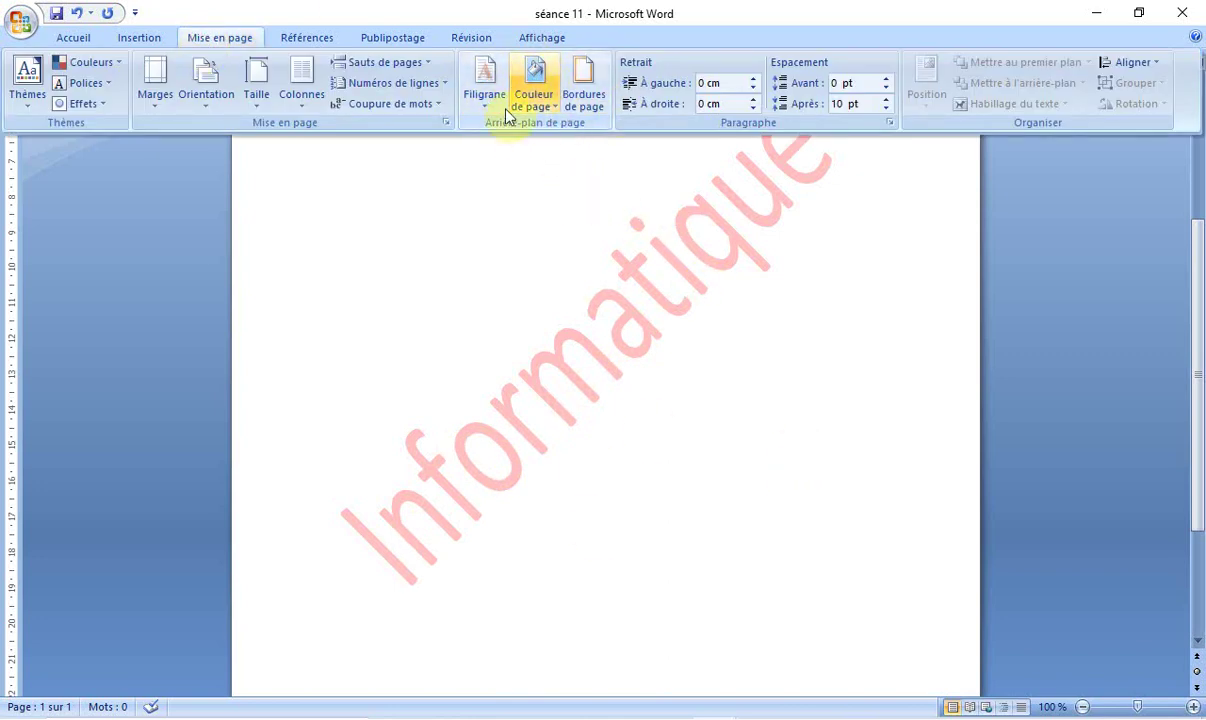
- Set the page colour to grey: Blanc, Arrière-plan 1, plus sombre 25 %
{"action": "left_click", "coordinate": [536, 101]}
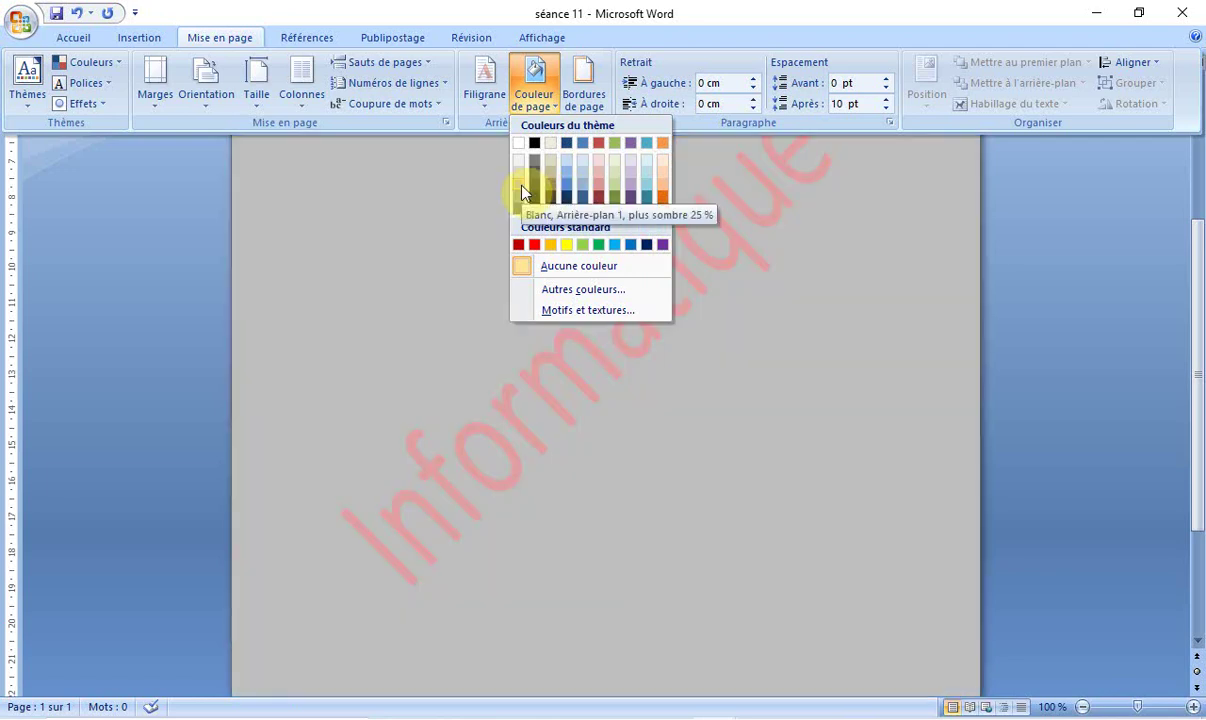
{"action": "left_click", "coordinate": [521, 193]}
{"action": "key", "text": "ctrl+F1"}
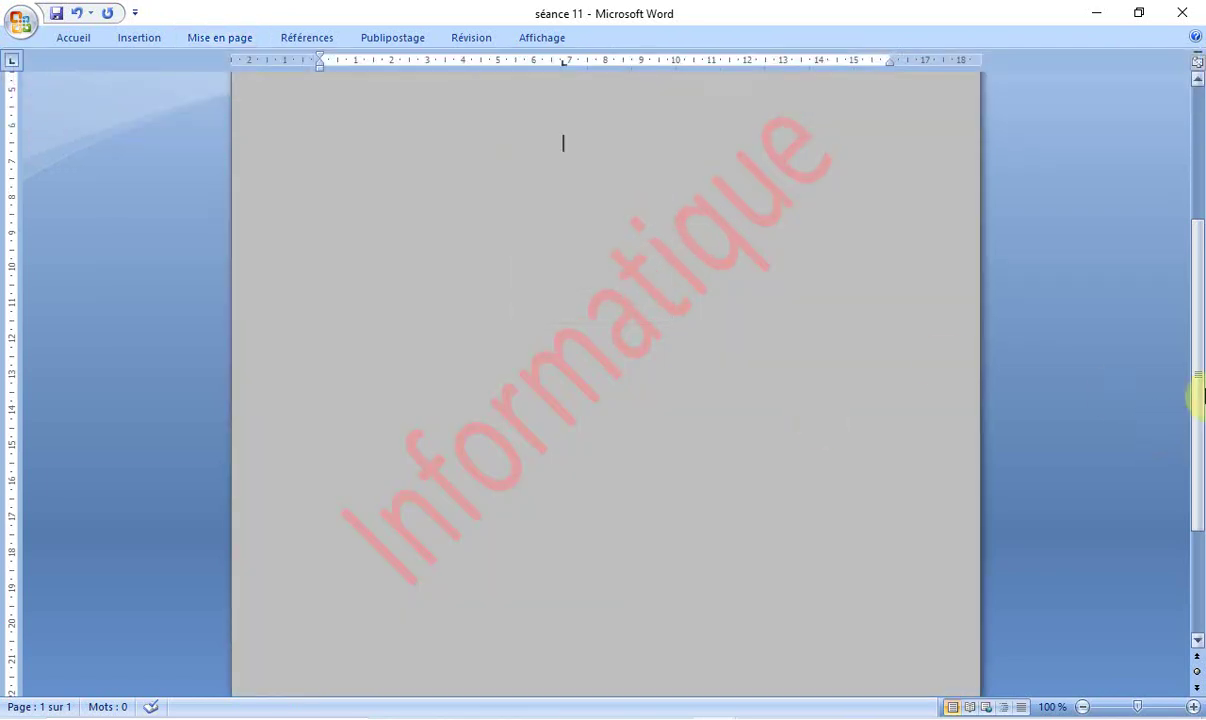
- Zoom the status-bar slider to about 57% so the whole page shows
{"action": "left_click_drag", "start_coordinate": [1199, 398], "coordinate": [1199, 338]}
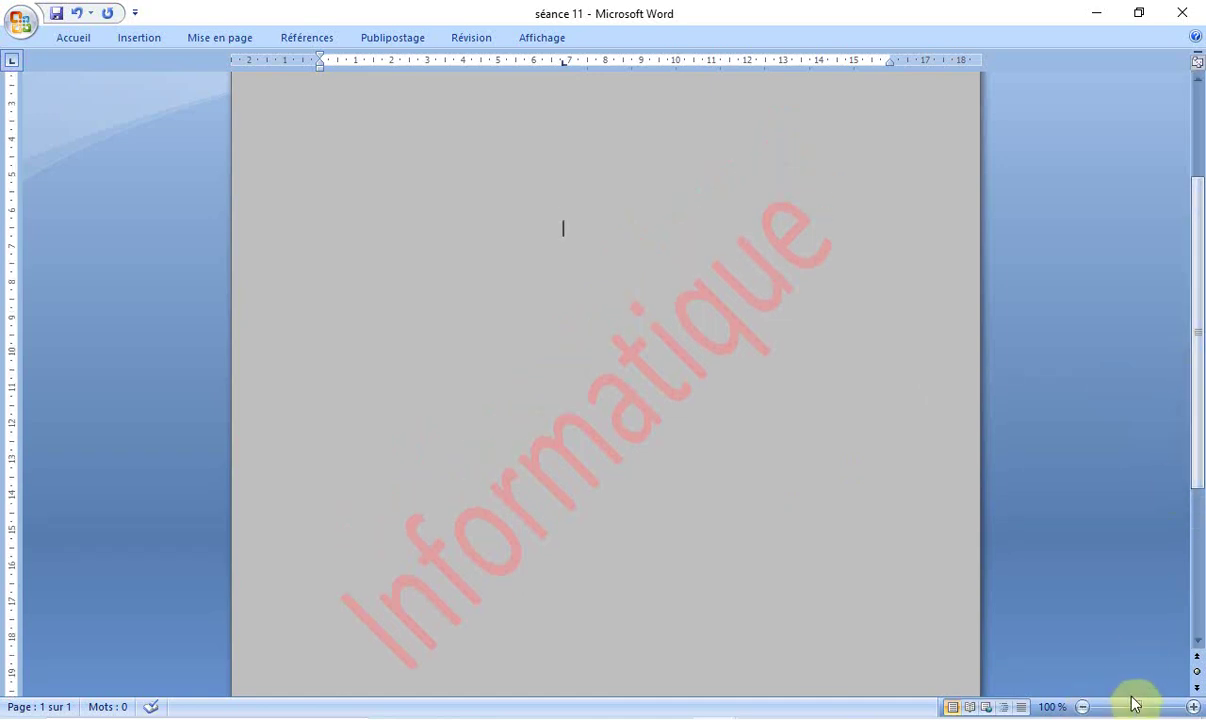
{"action": "left_click_drag", "start_coordinate": [1140, 708], "coordinate": [1116, 710]}
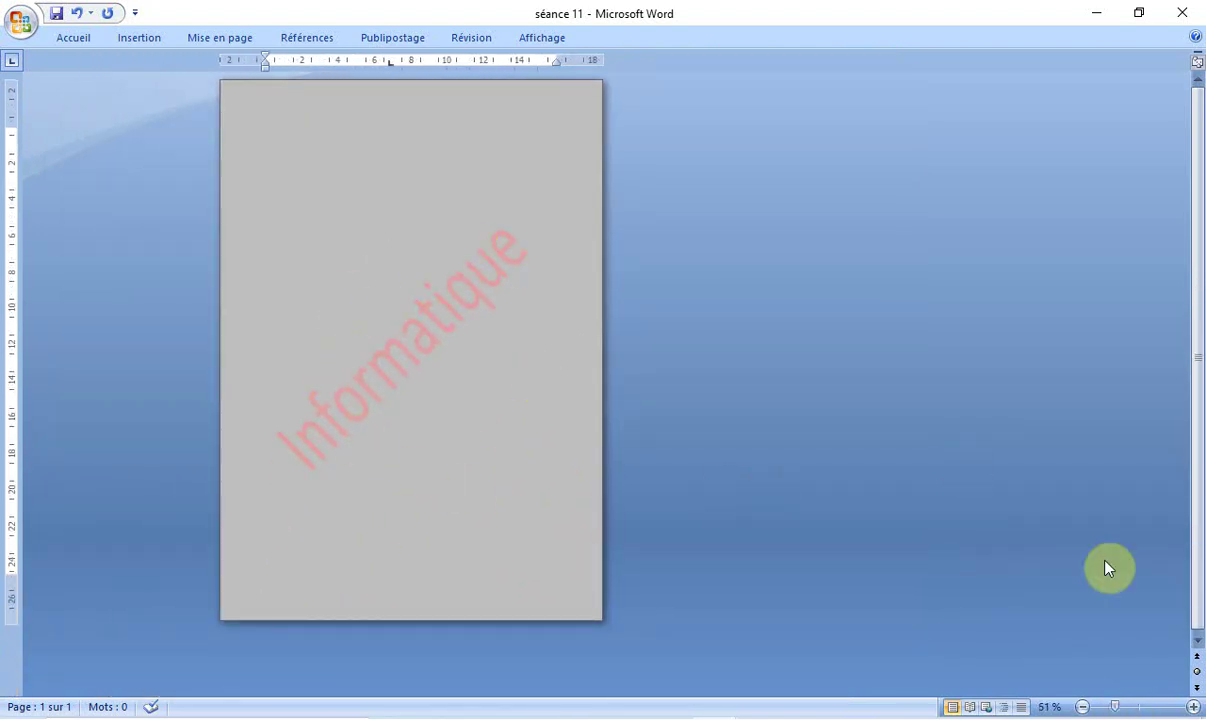
{"action": "left_click_drag", "start_coordinate": [1114, 710], "coordinate": [1117, 710]}
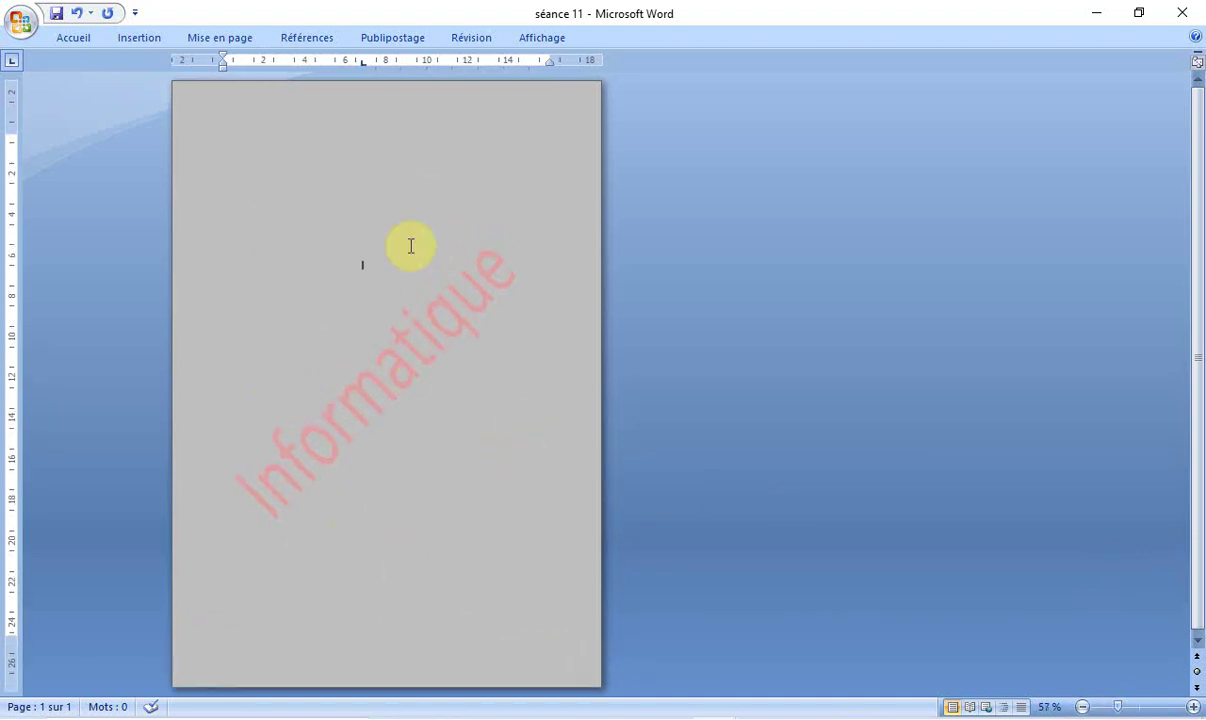
- Give the page background the Papier journal texture via Fill Effects
{"action": "left_click", "coordinate": [200, 40]}
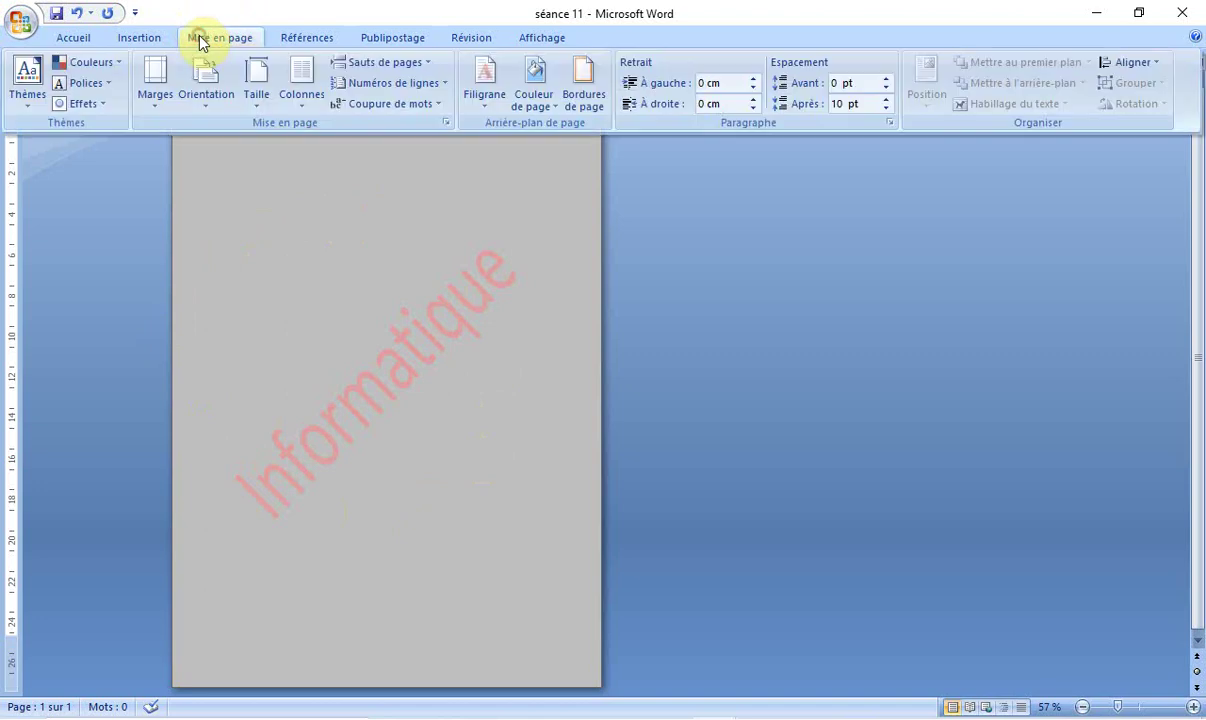
{"action": "left_click", "coordinate": [545, 110]}
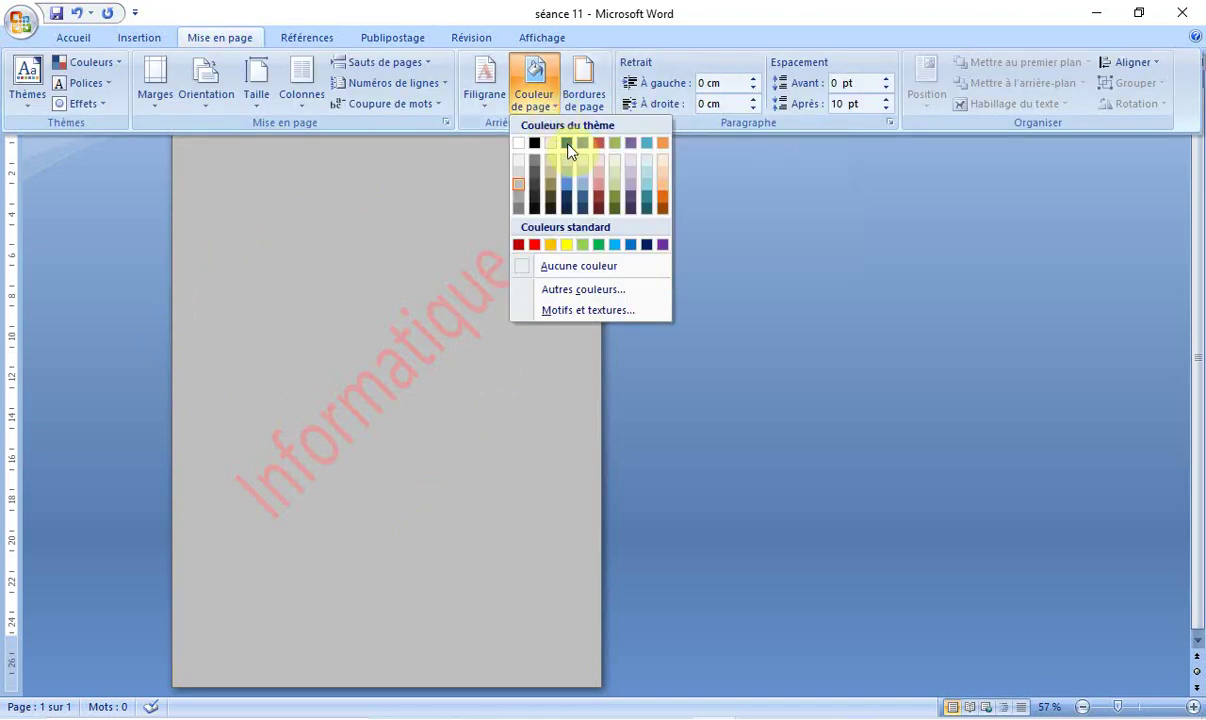
{"action": "left_click", "coordinate": [558, 312]}
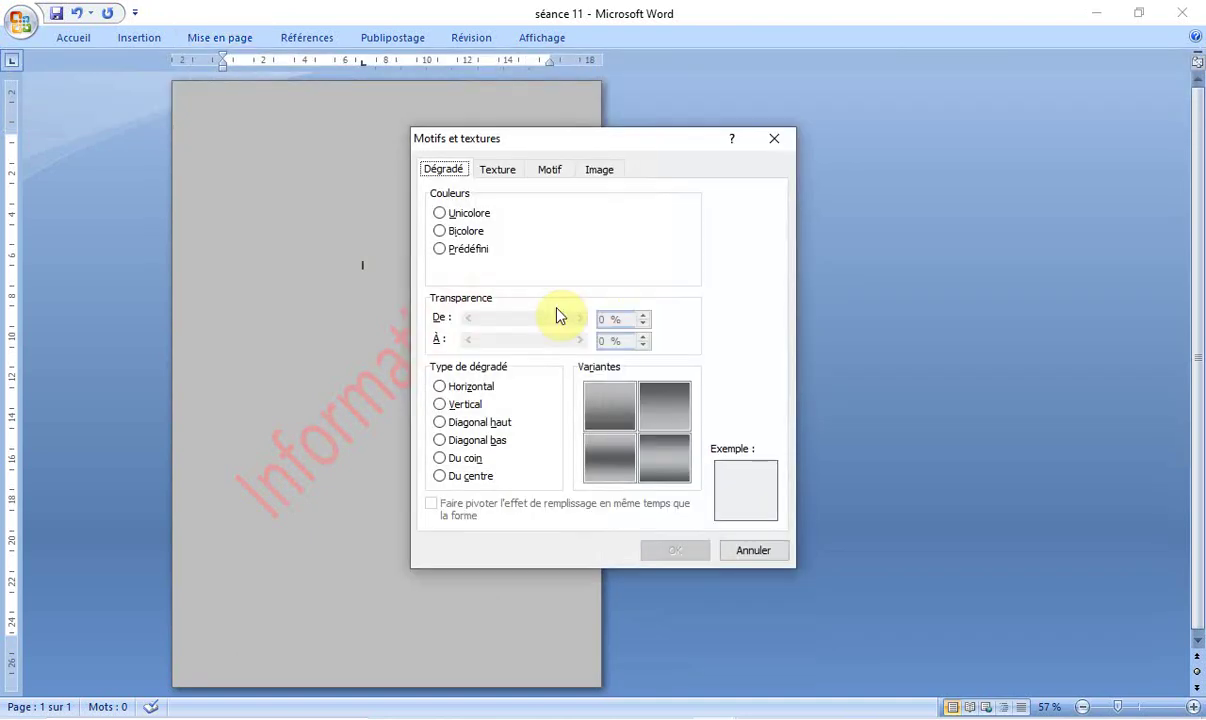
{"action": "left_click", "coordinate": [490, 172]}
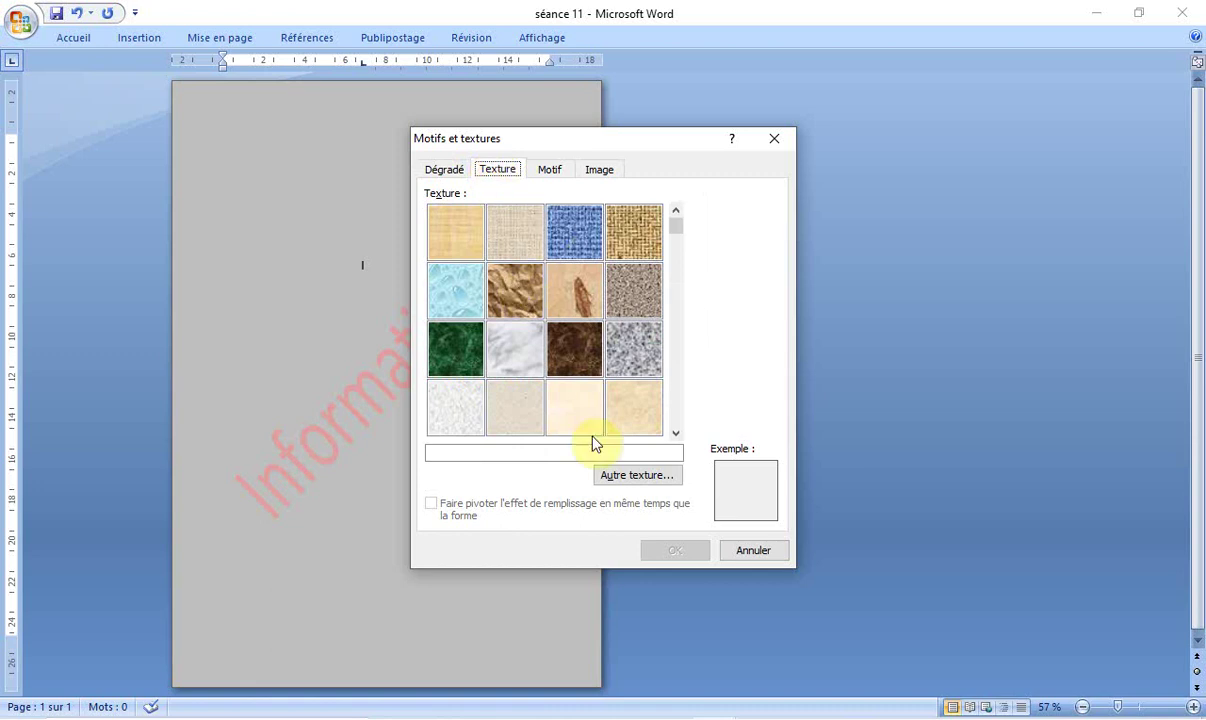
{"action": "left_click", "coordinate": [560, 408]}
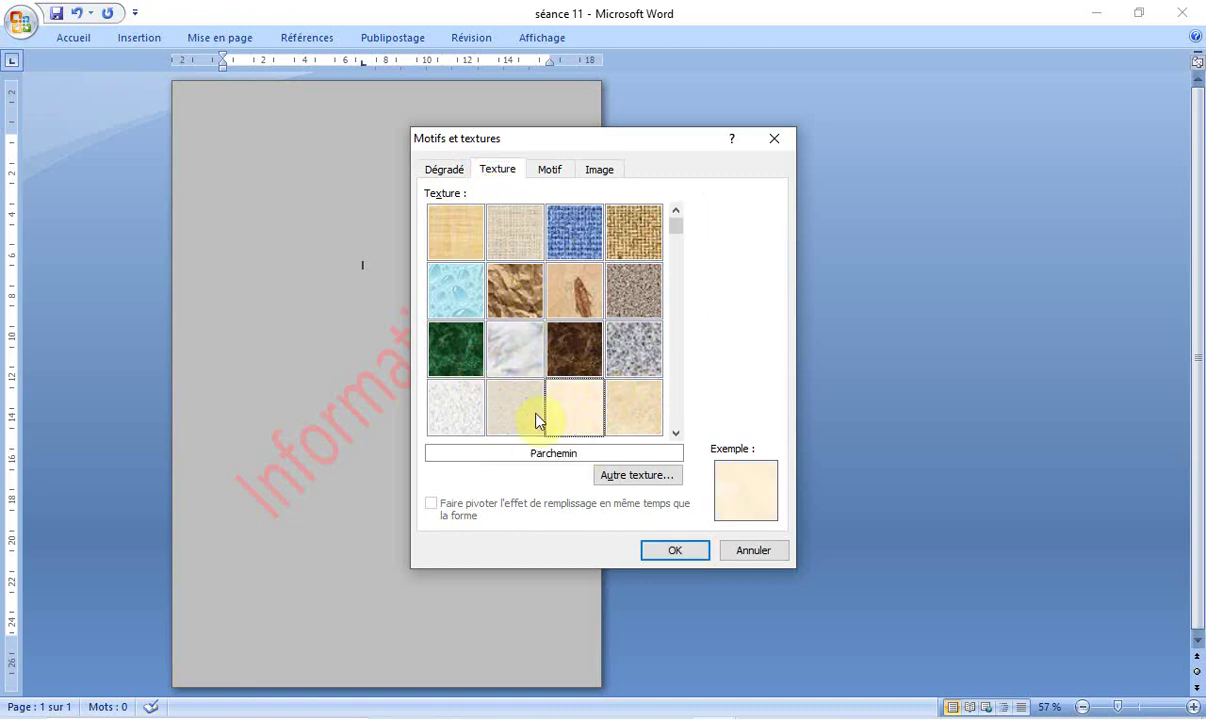
{"action": "left_click", "coordinate": [462, 410]}
{"action": "left_click", "coordinate": [668, 556]}
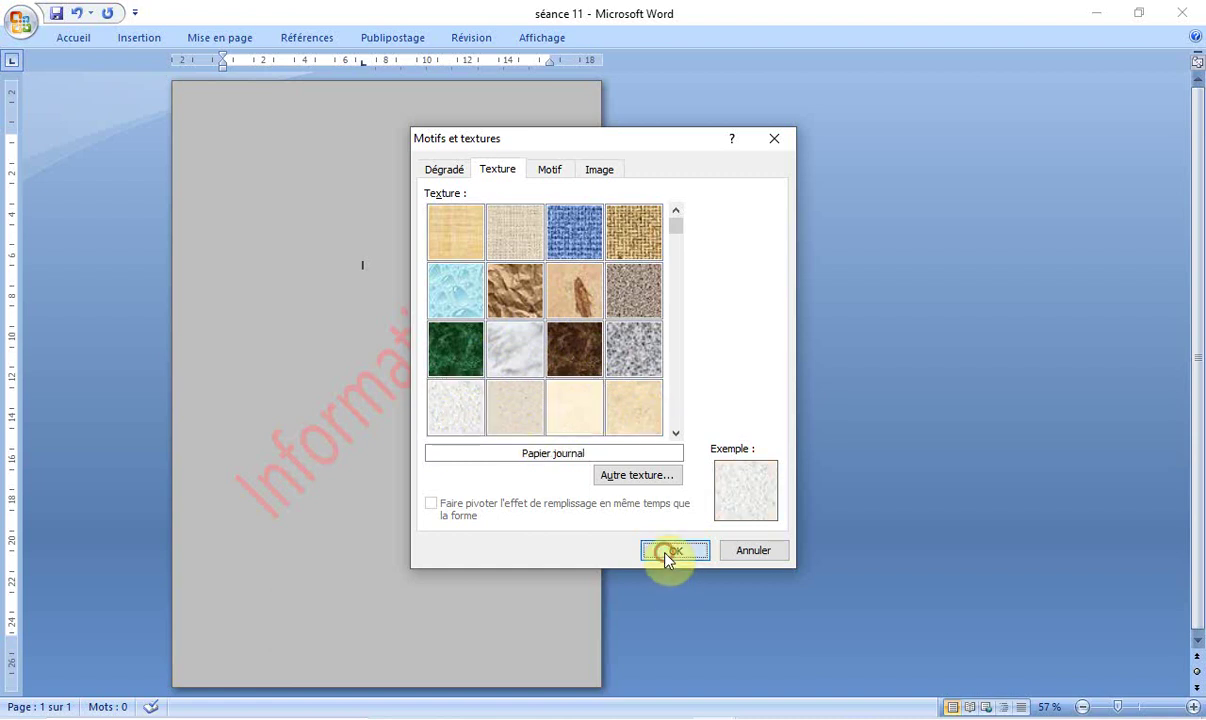
{"action": "left_click", "coordinate": [227, 37]}
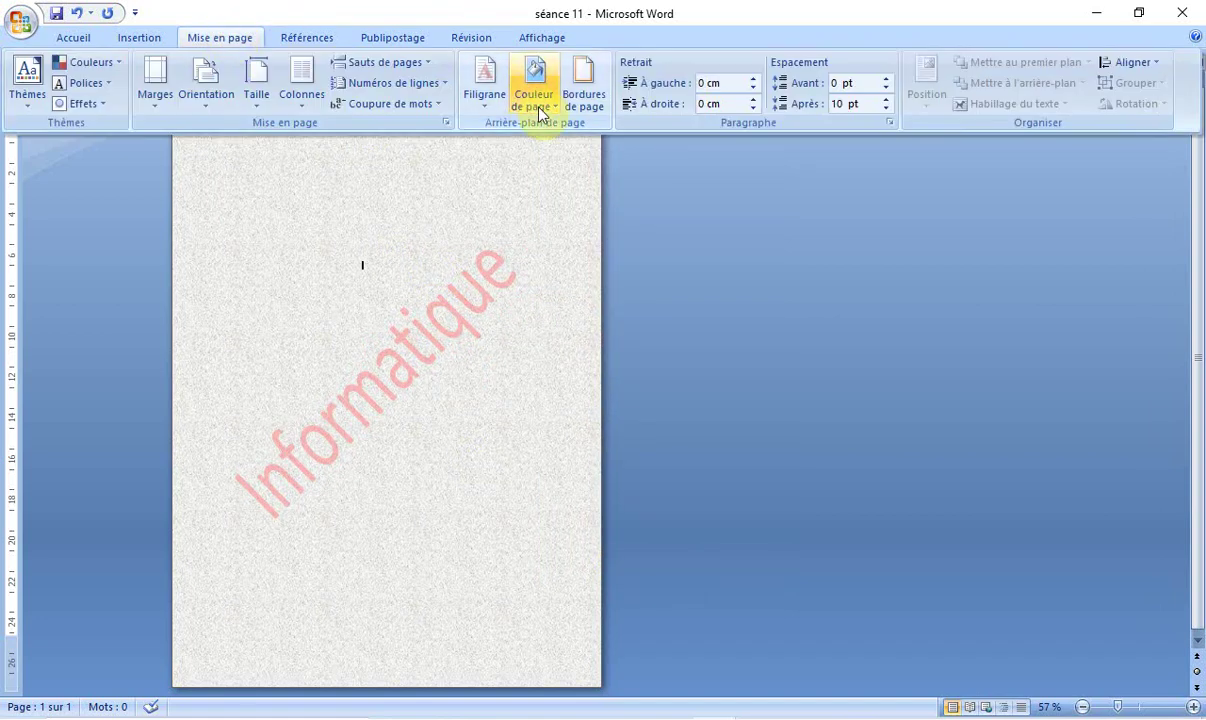
- Fill the page background with the vertical black-and-white stripes pattern
{"action": "left_click", "coordinate": [540, 112]}
{"action": "left_click", "coordinate": [584, 312]}
{"action": "left_click", "coordinate": [546, 174]}
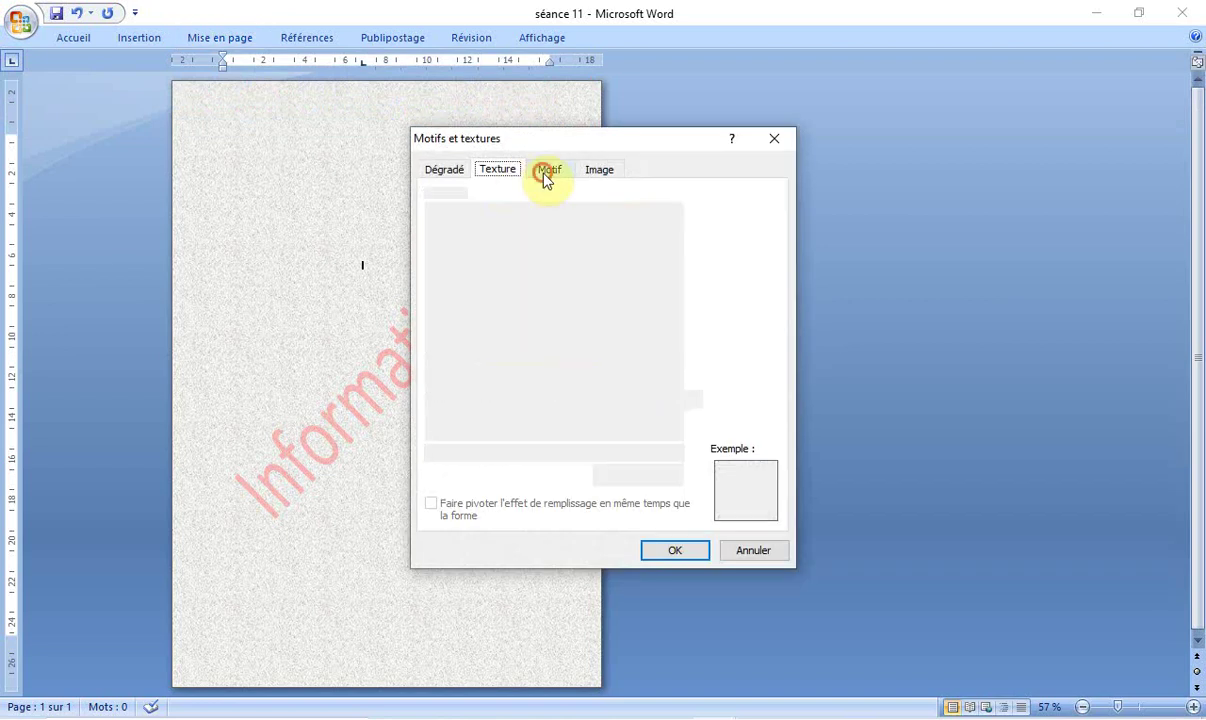
{"action": "left_click", "coordinate": [525, 312]}
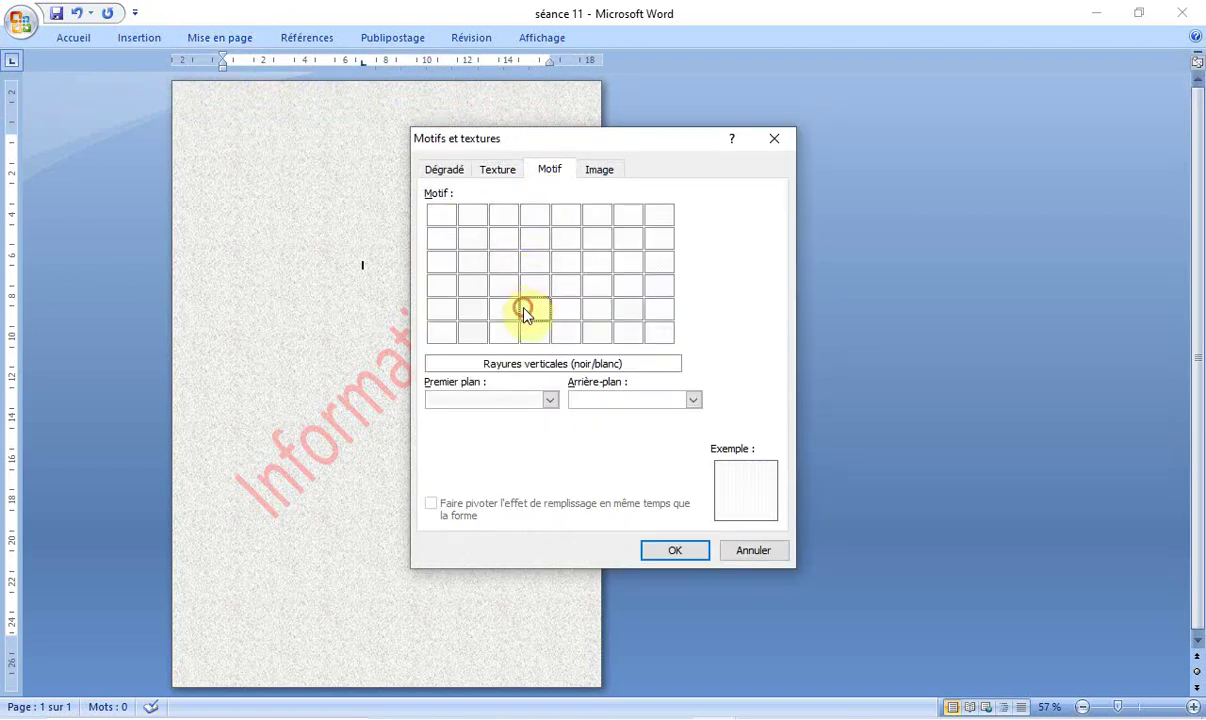
{"action": "left_click", "coordinate": [660, 550]}
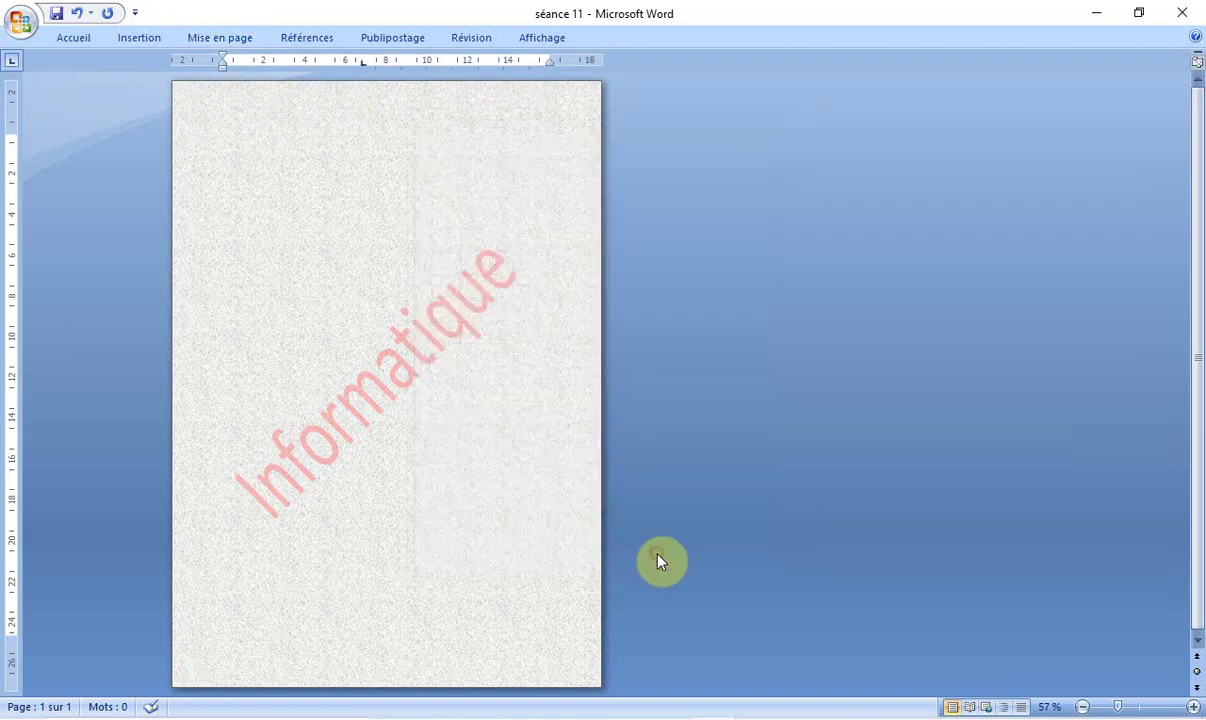
- Replace the stripes with the Granit texture as the page background
{"action": "left_click", "coordinate": [222, 39]}
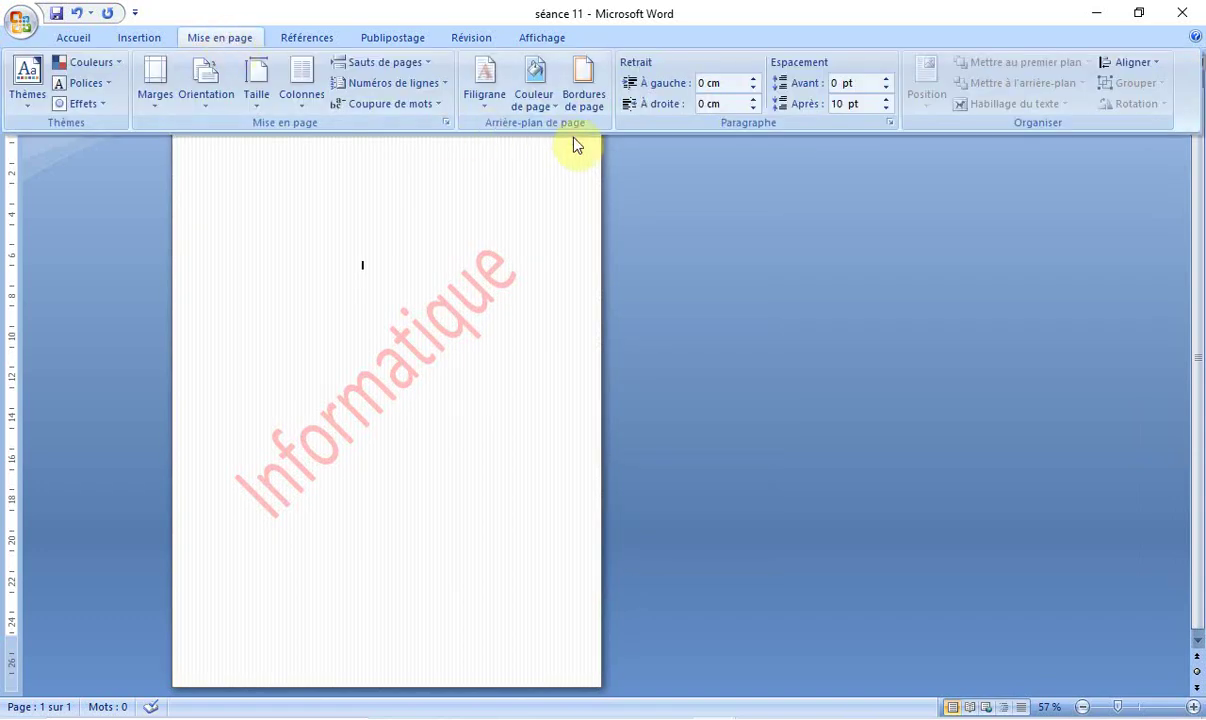
{"action": "left_click", "coordinate": [551, 118]}
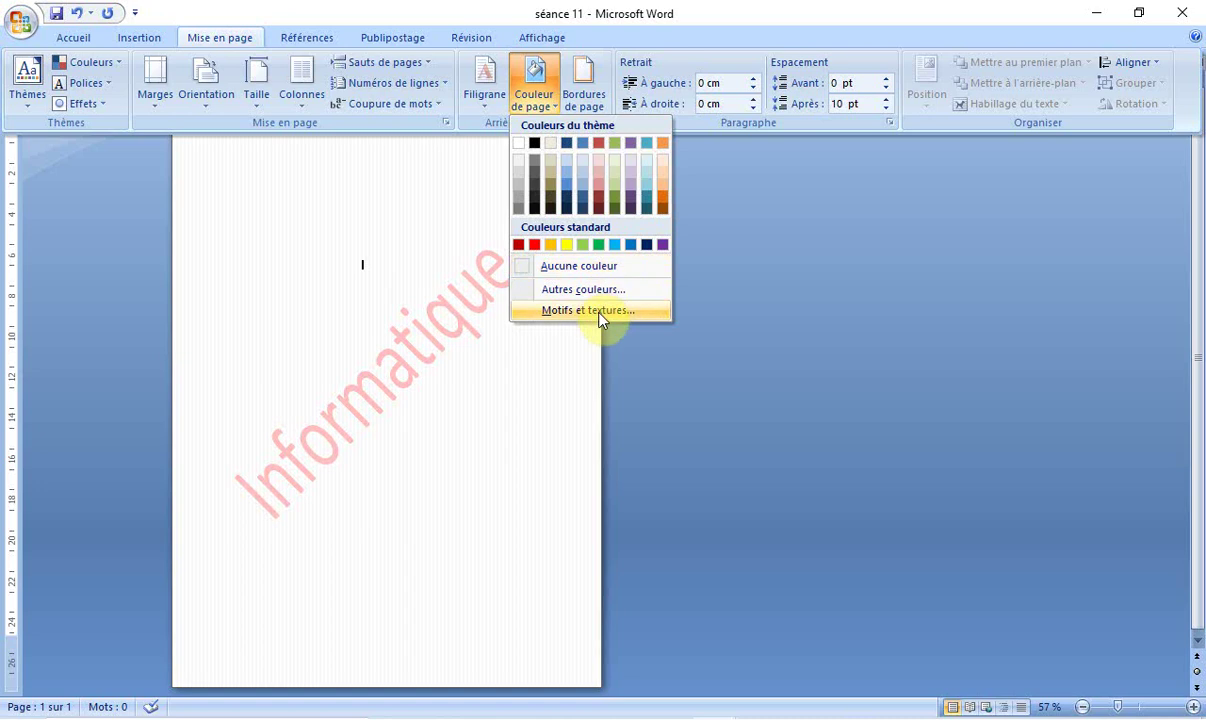
{"action": "left_click", "coordinate": [590, 311]}
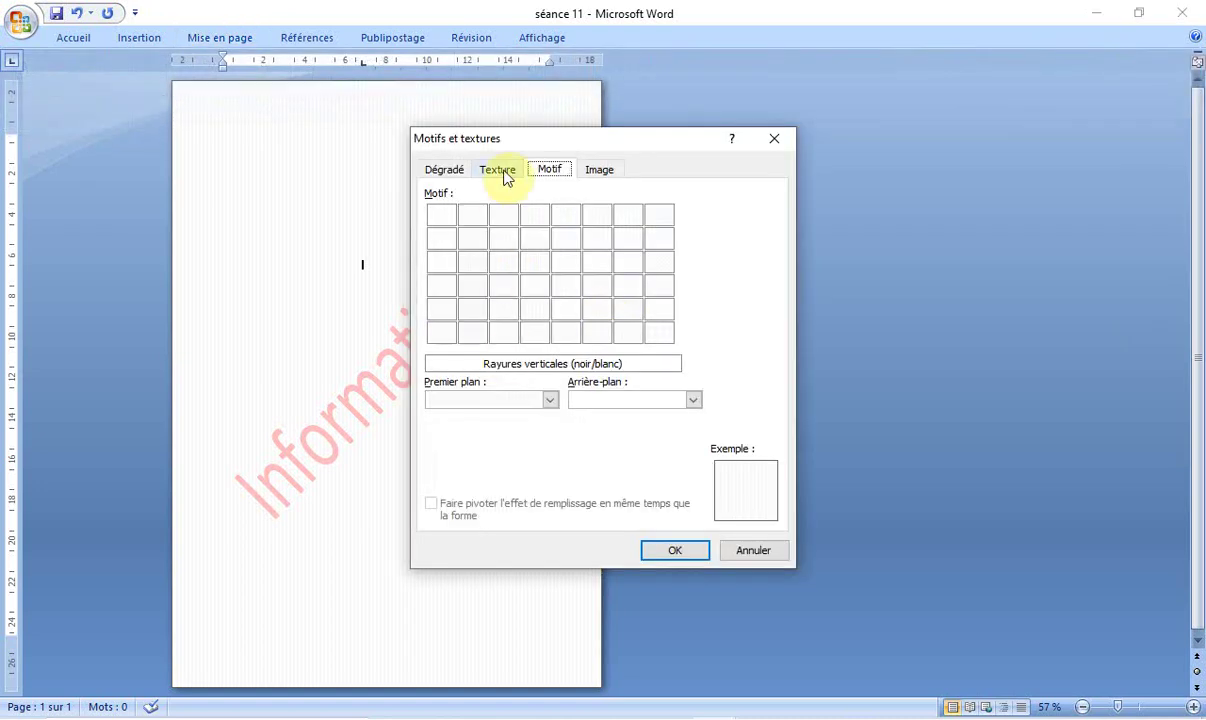
{"action": "left_click", "coordinate": [502, 172]}
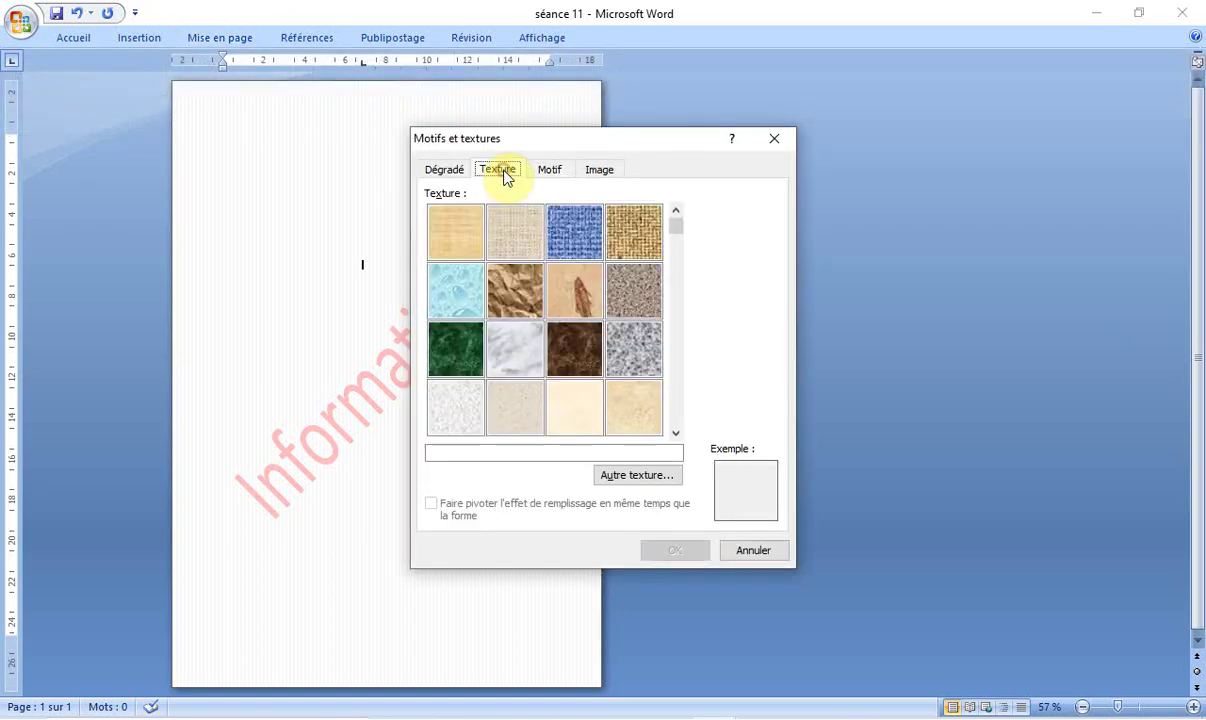
{"action": "left_click", "coordinate": [630, 365]}
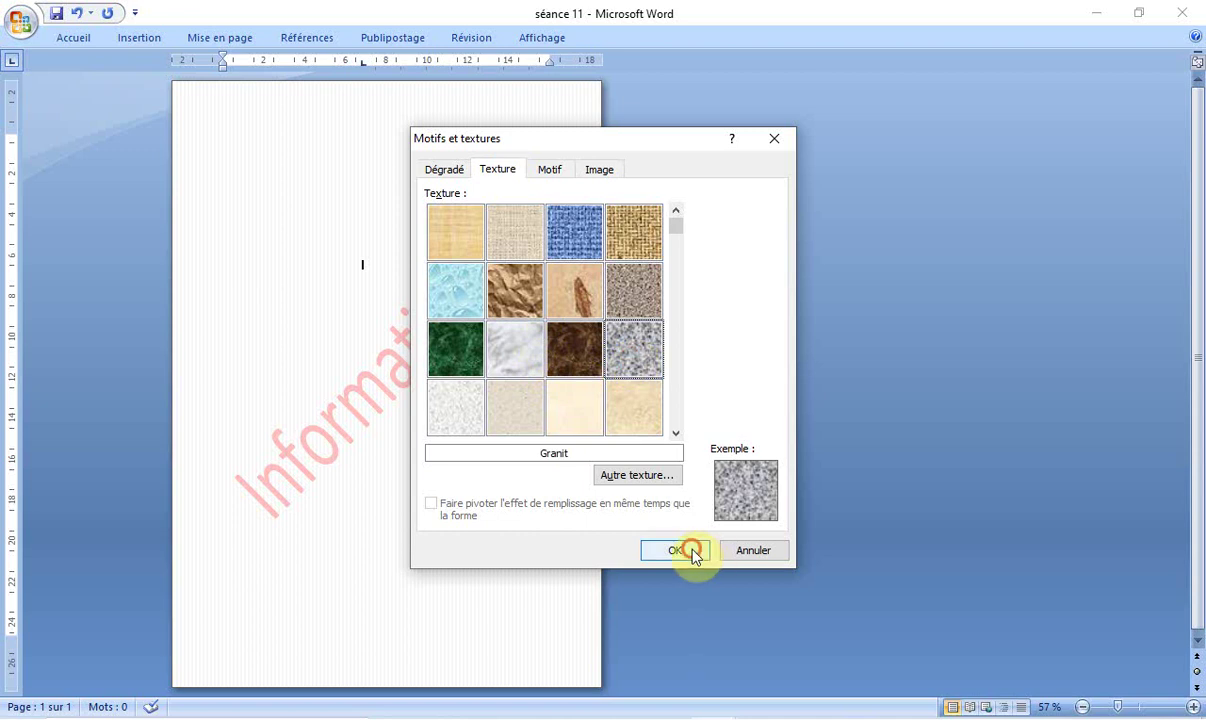
{"action": "left_click", "coordinate": [695, 553]}
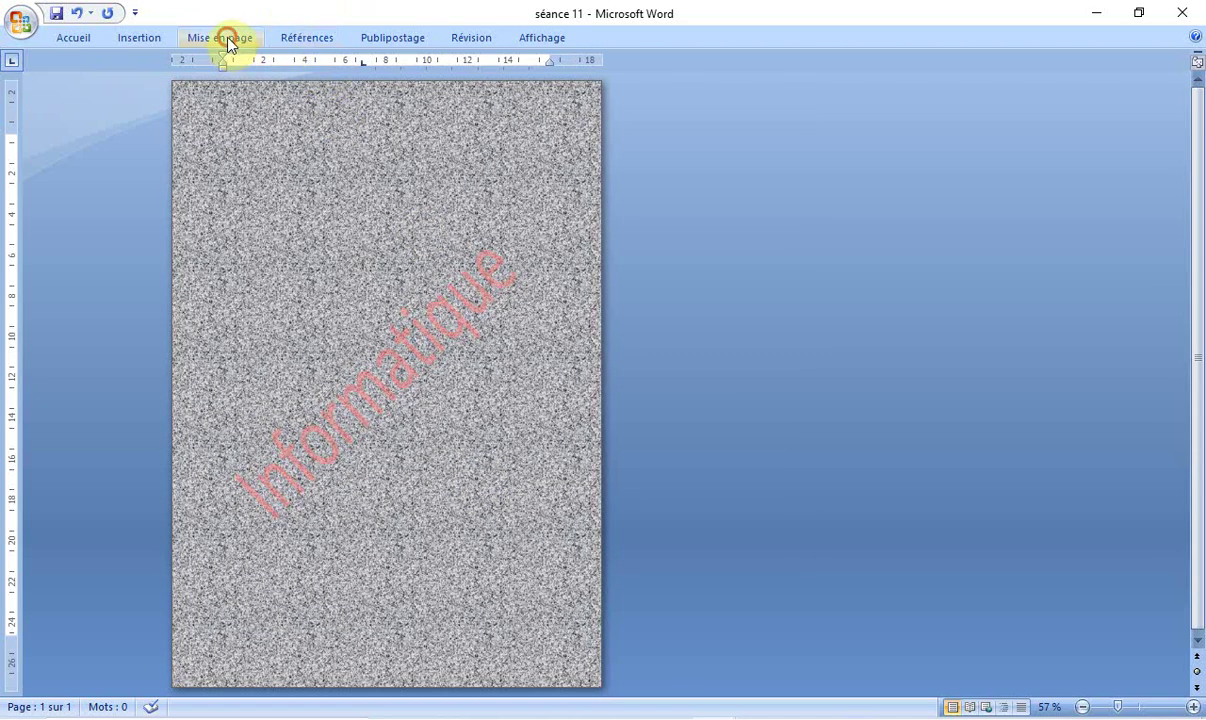
- Replace the Granit page background with the Parchemin texture through Fill Effects
{"action": "left_click", "coordinate": [214, 36]}
{"action": "left_click", "coordinate": [551, 108]}
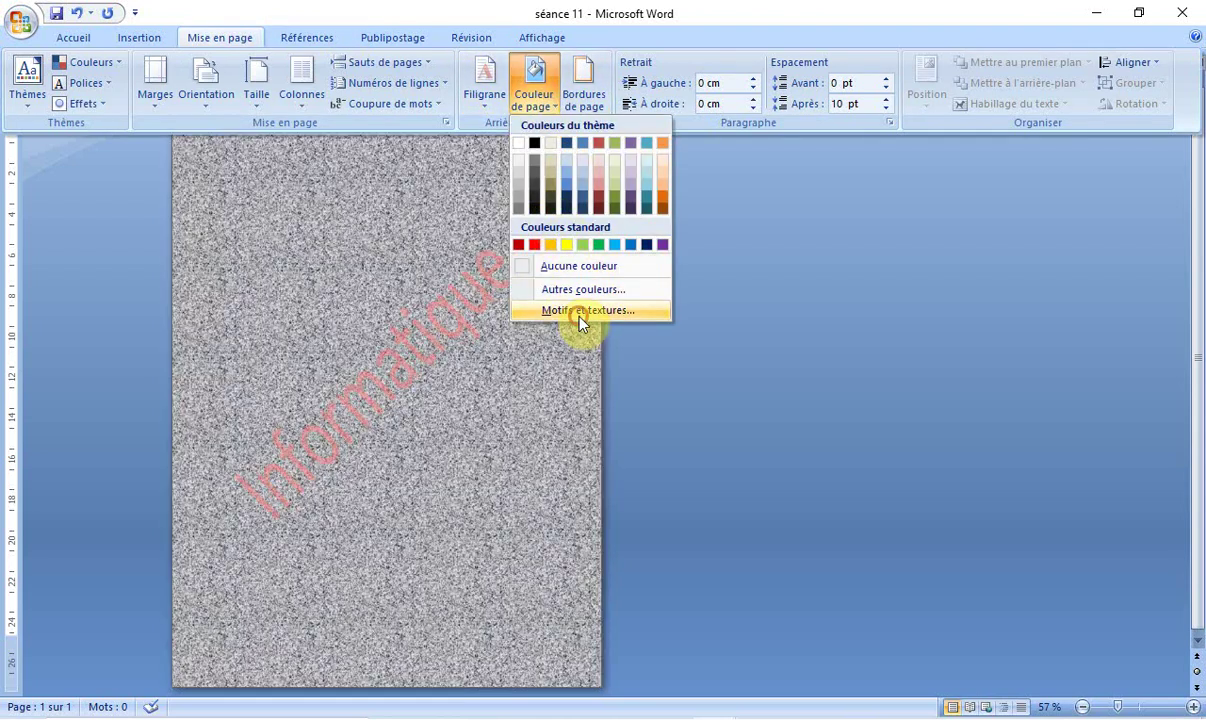
{"action": "left_click", "coordinate": [579, 318]}
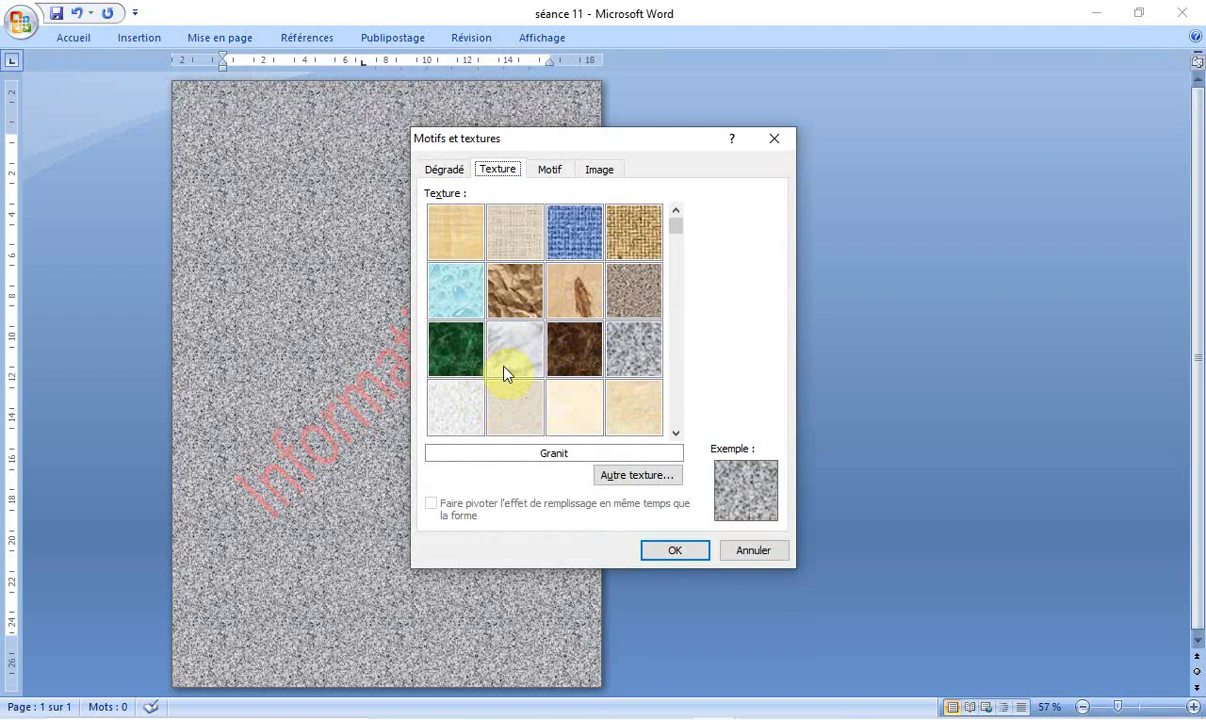
{"action": "left_click", "coordinate": [568, 408]}
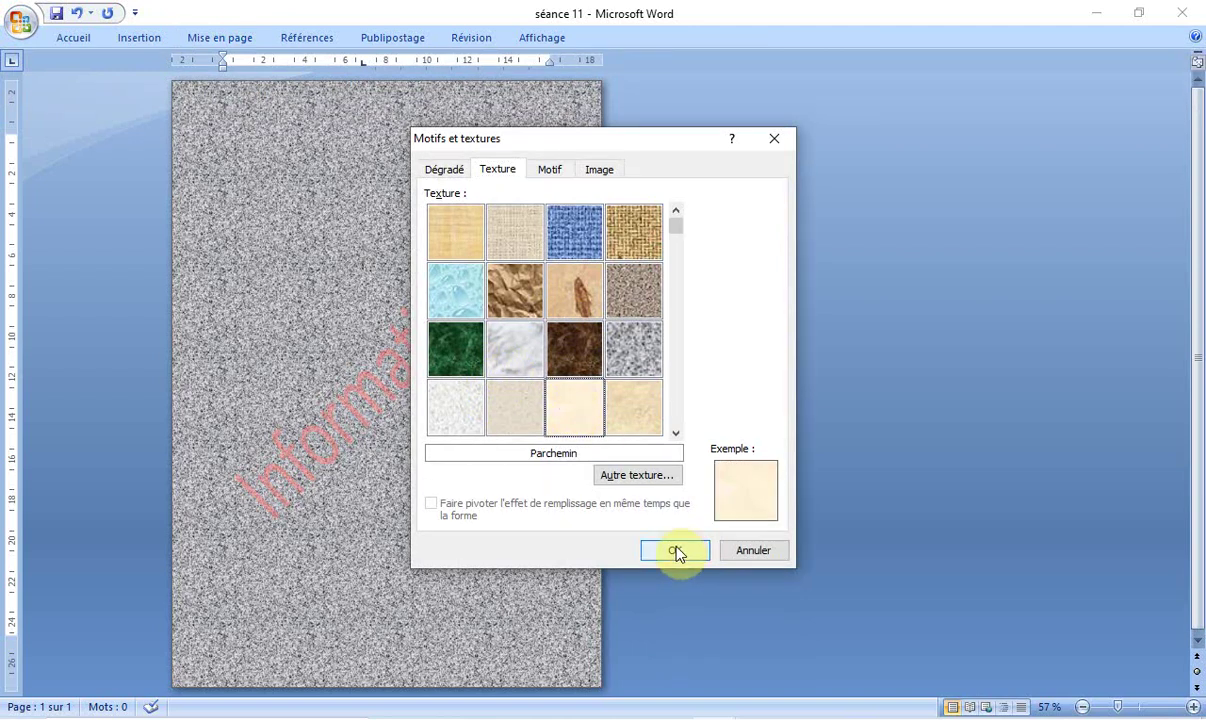
{"action": "left_click", "coordinate": [675, 549]}
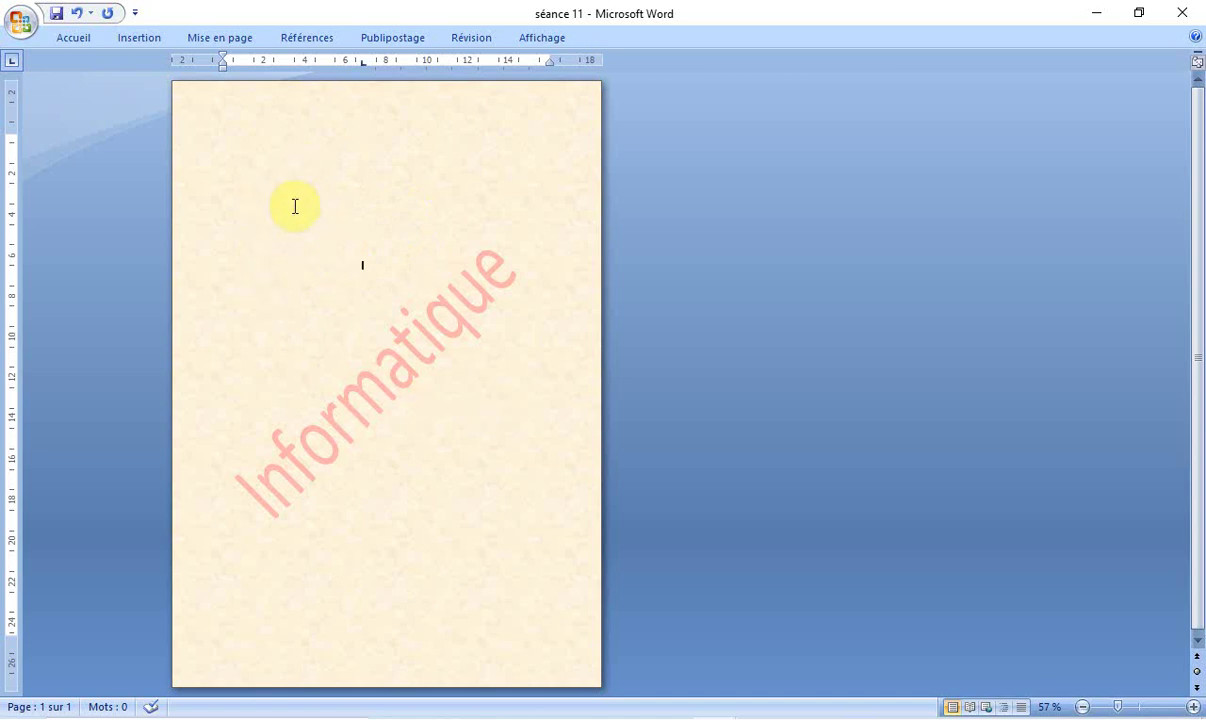
- Open the Bordure et trame dialog on its Page Border tab from Mise en page
{"action": "left_click", "coordinate": [232, 36]}
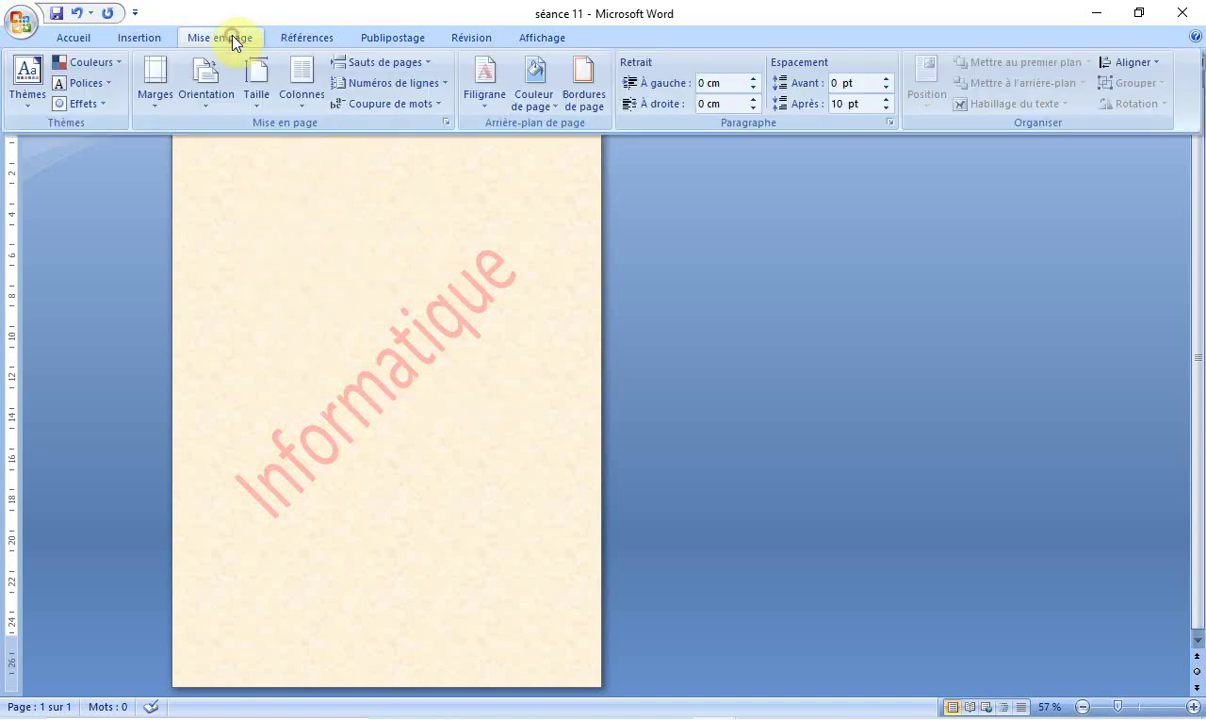
{"action": "left_click", "coordinate": [545, 108]}
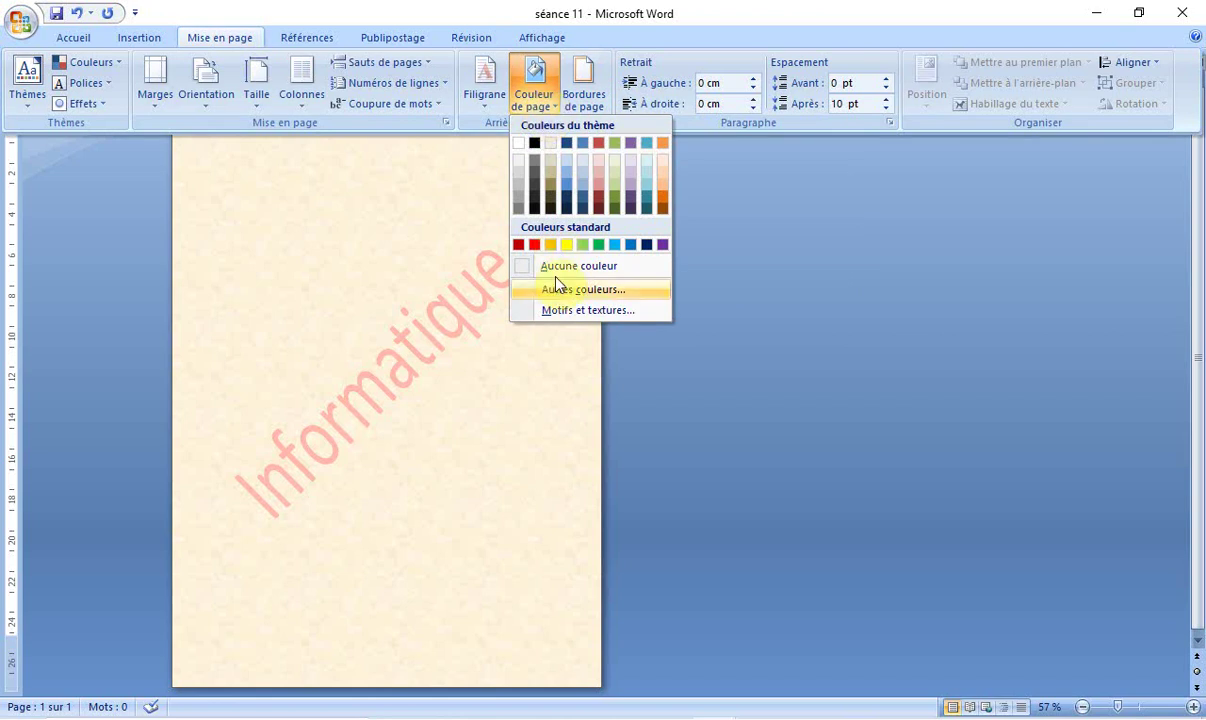
{"action": "left_click", "coordinate": [577, 311]}
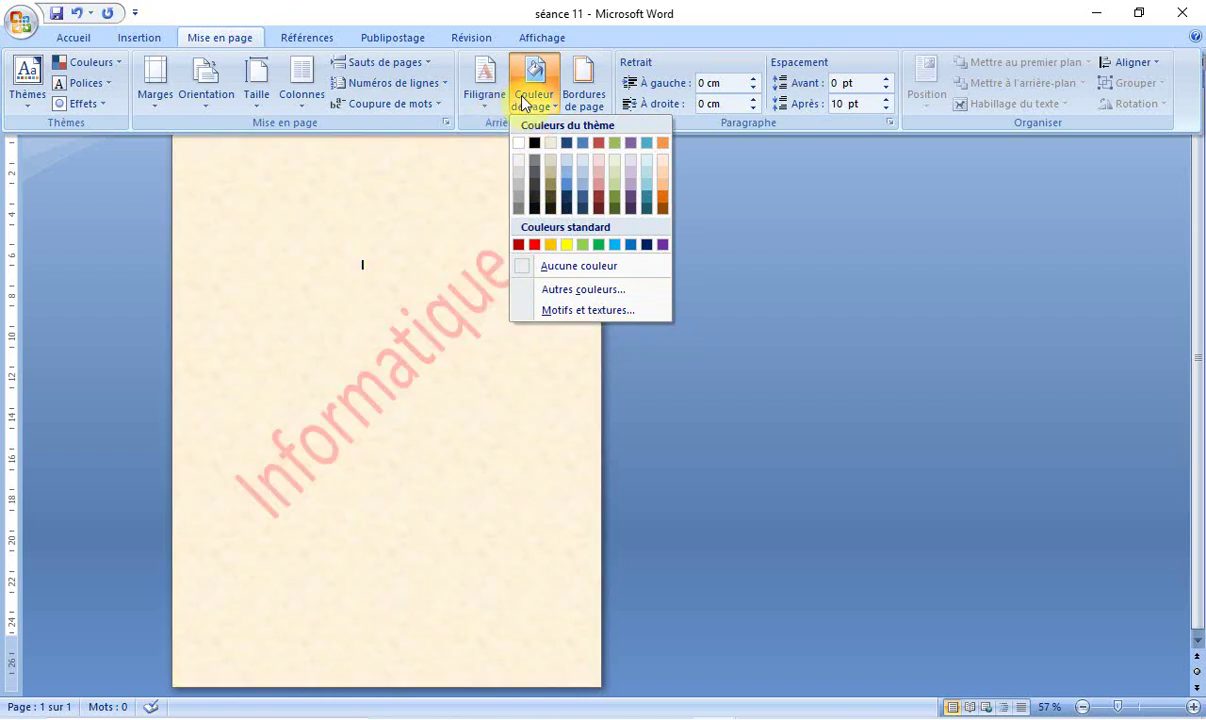
{"action": "left_click", "coordinate": [577, 100]}
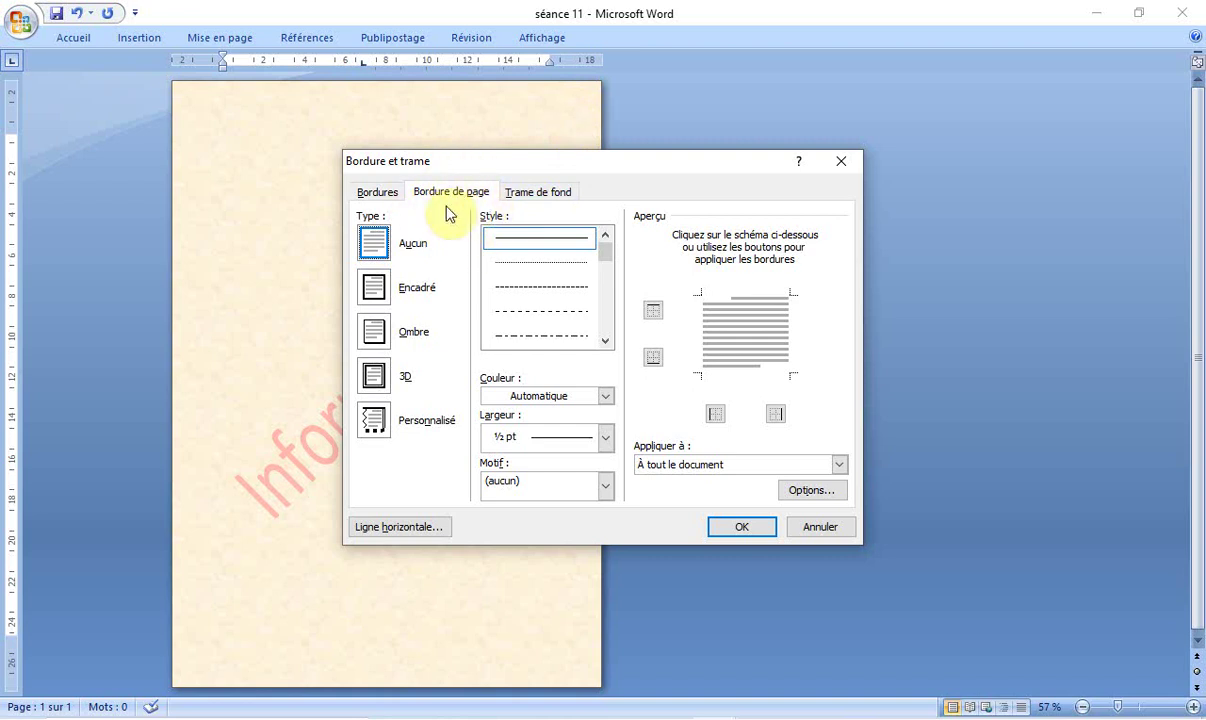
- Scroll through the line Style list on the Page Border tab
{"action": "left_click", "coordinate": [604, 341]}
{"action": "left_click", "coordinate": [604, 341]}
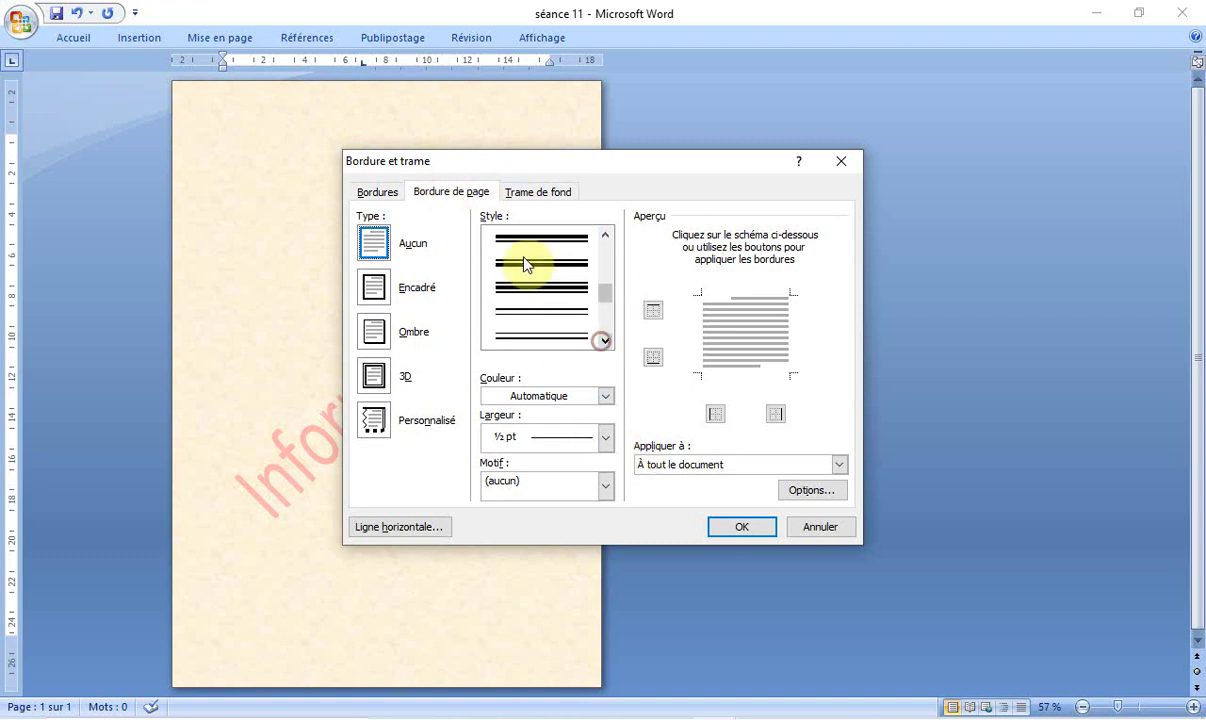
{"action": "left_click", "coordinate": [605, 342]}
{"action": "left_click", "coordinate": [605, 342]}
- Browse the Art dropdown's decorative border patterns
{"action": "left_click", "coordinate": [605, 488]}
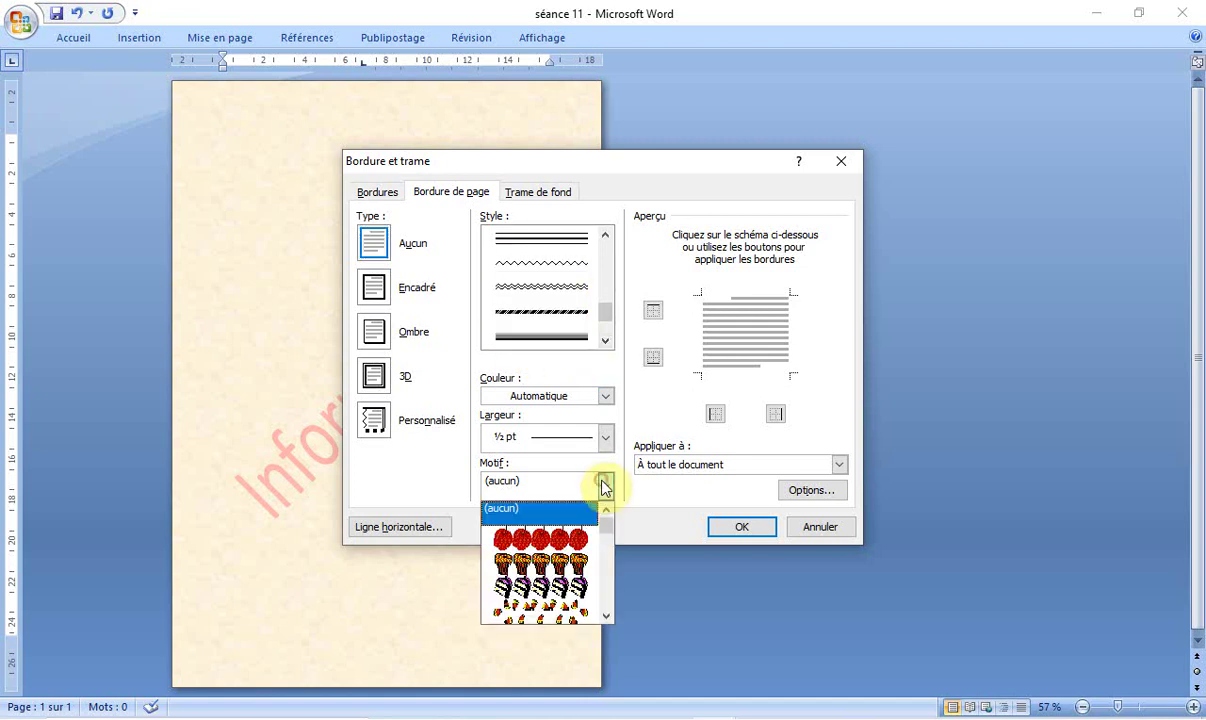
{"action": "left_click", "coordinate": [607, 617]}
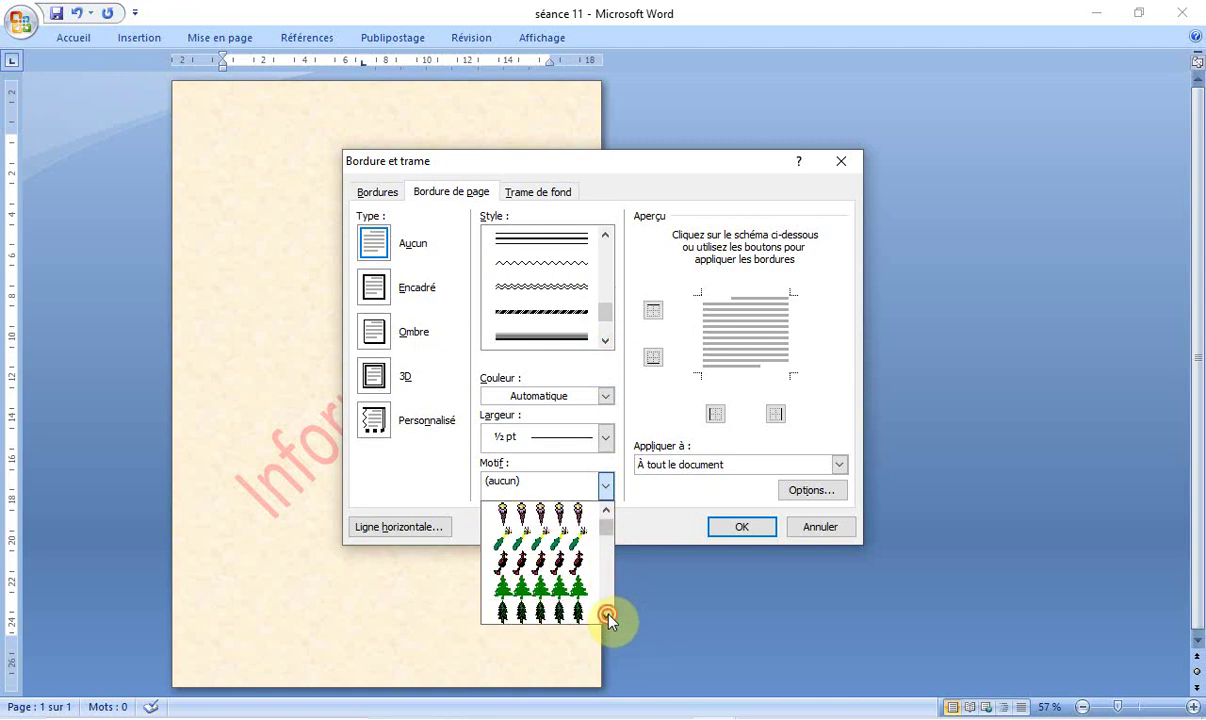
{"action": "left_click", "coordinate": [605, 527]}
{"action": "left_click", "coordinate": [608, 555]}
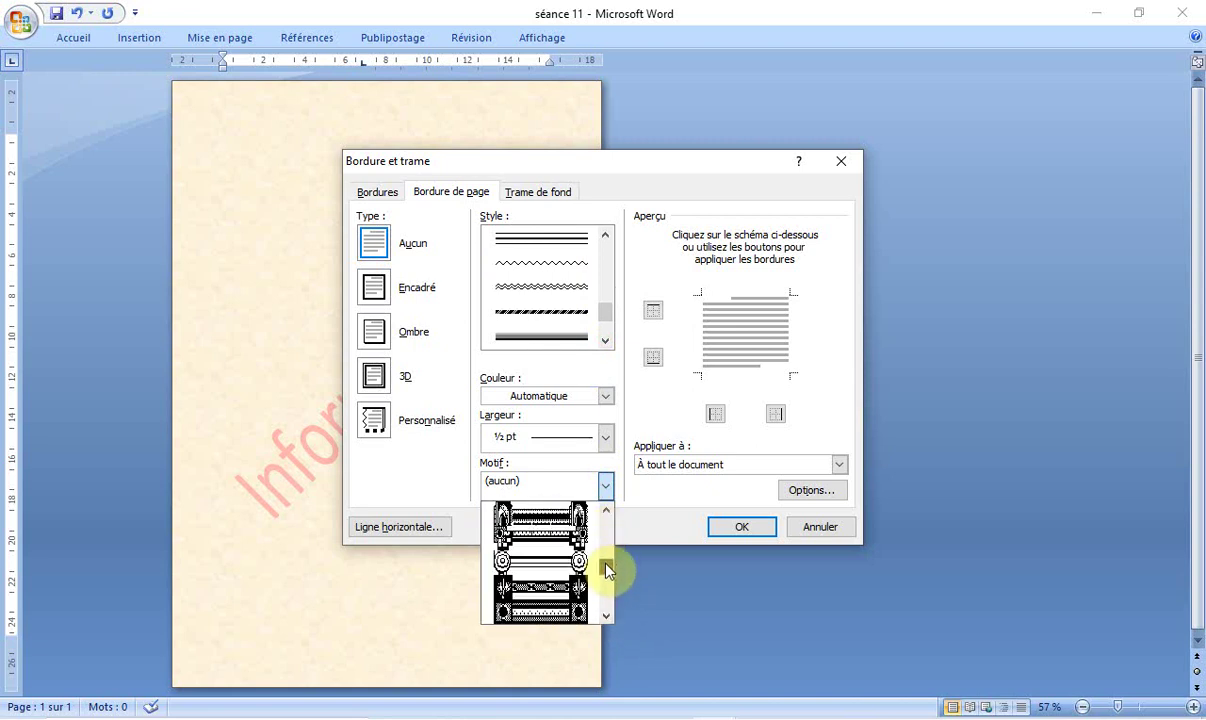
{"action": "left_click", "coordinate": [607, 617]}
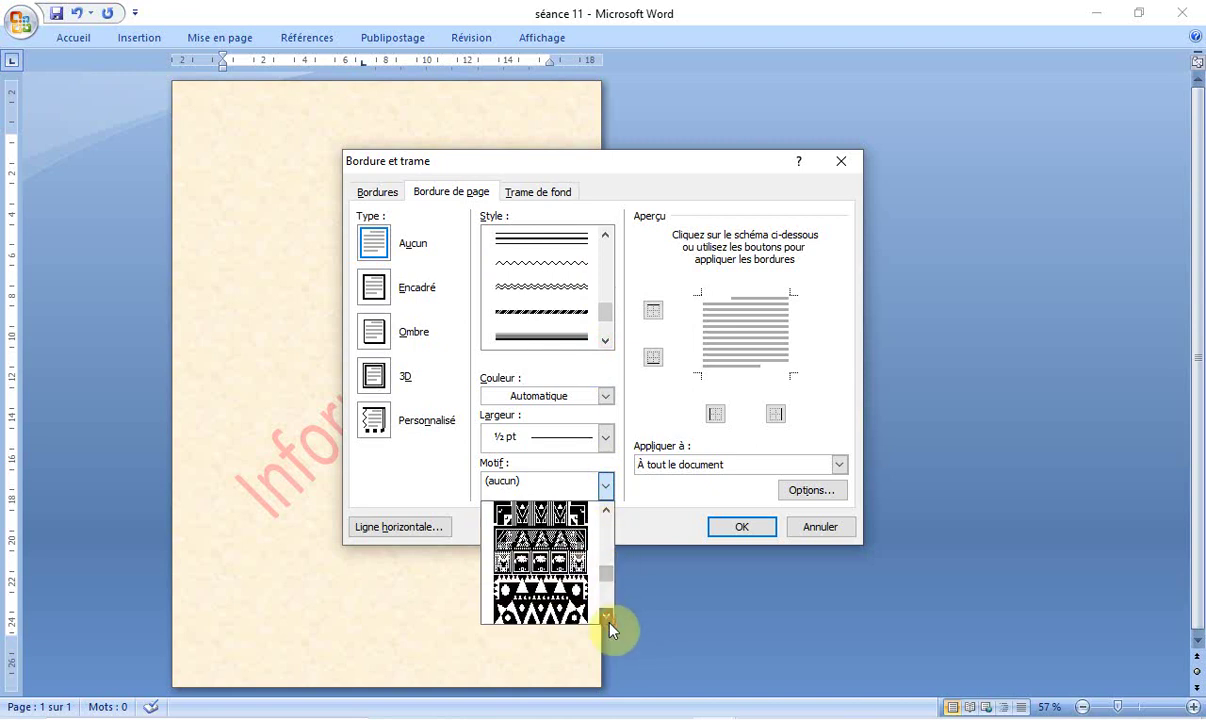
{"action": "left_click", "coordinate": [607, 617]}
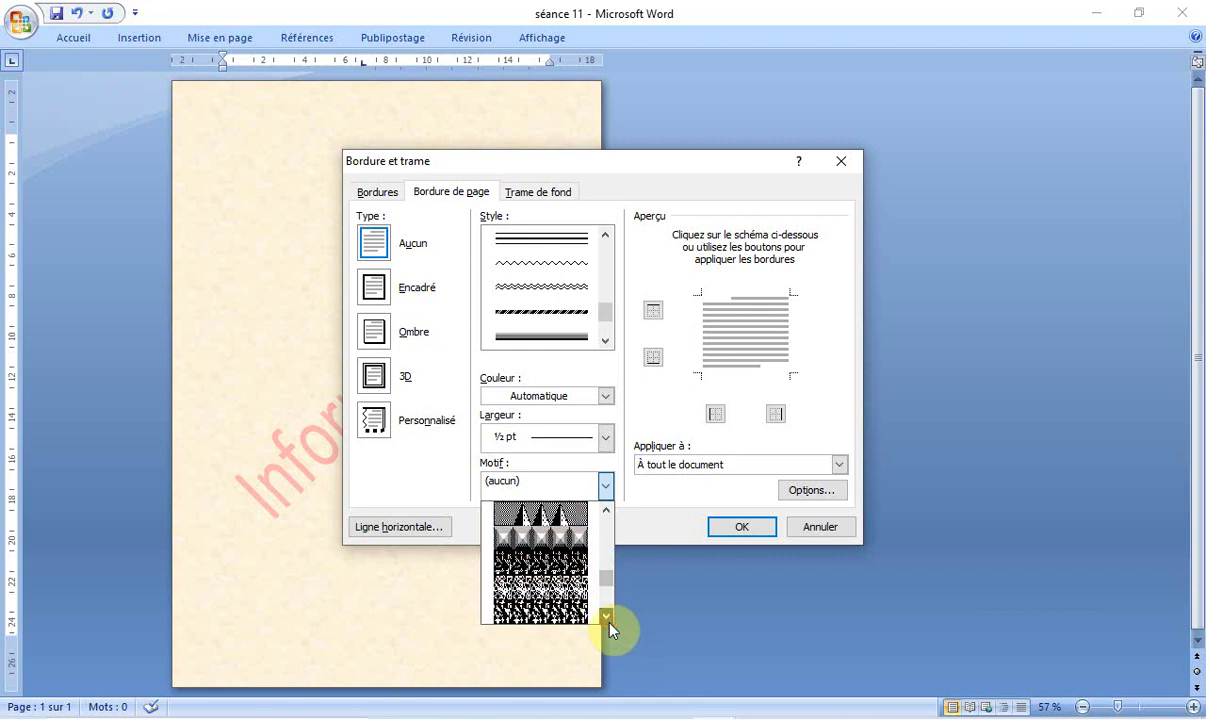
{"action": "left_click", "coordinate": [607, 617]}
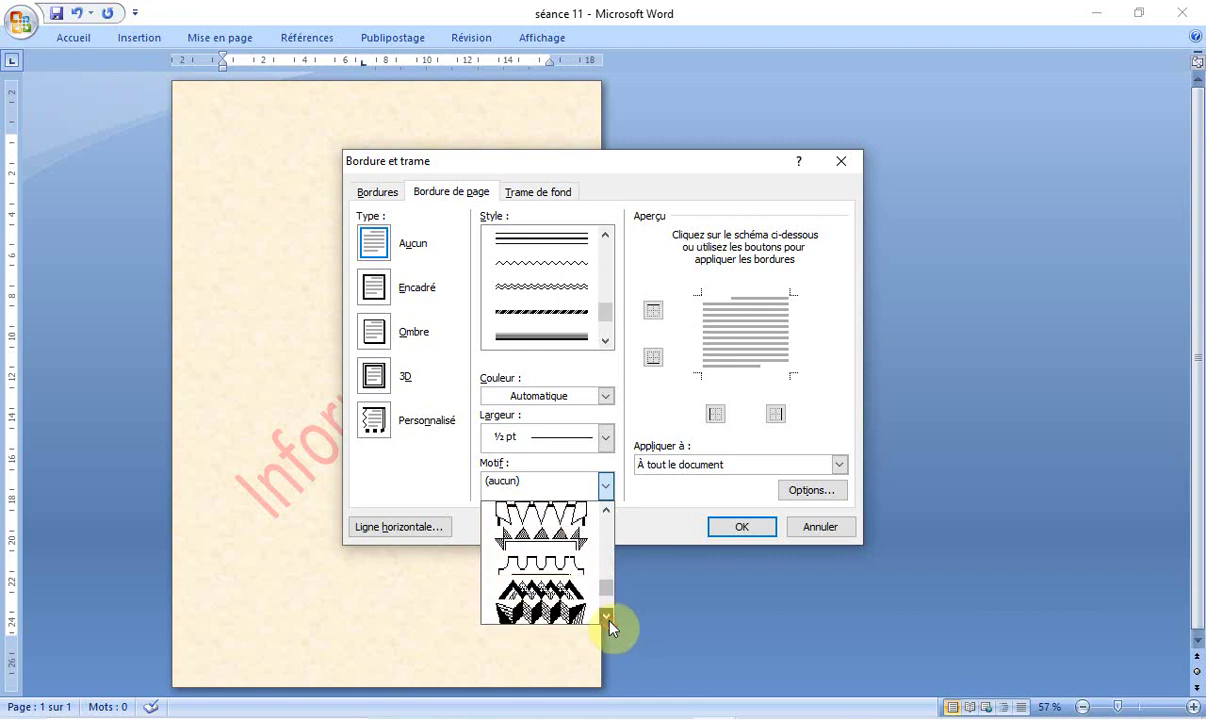
{"action": "left_click_drag", "start_coordinate": [609, 627], "coordinate": [609, 627]}
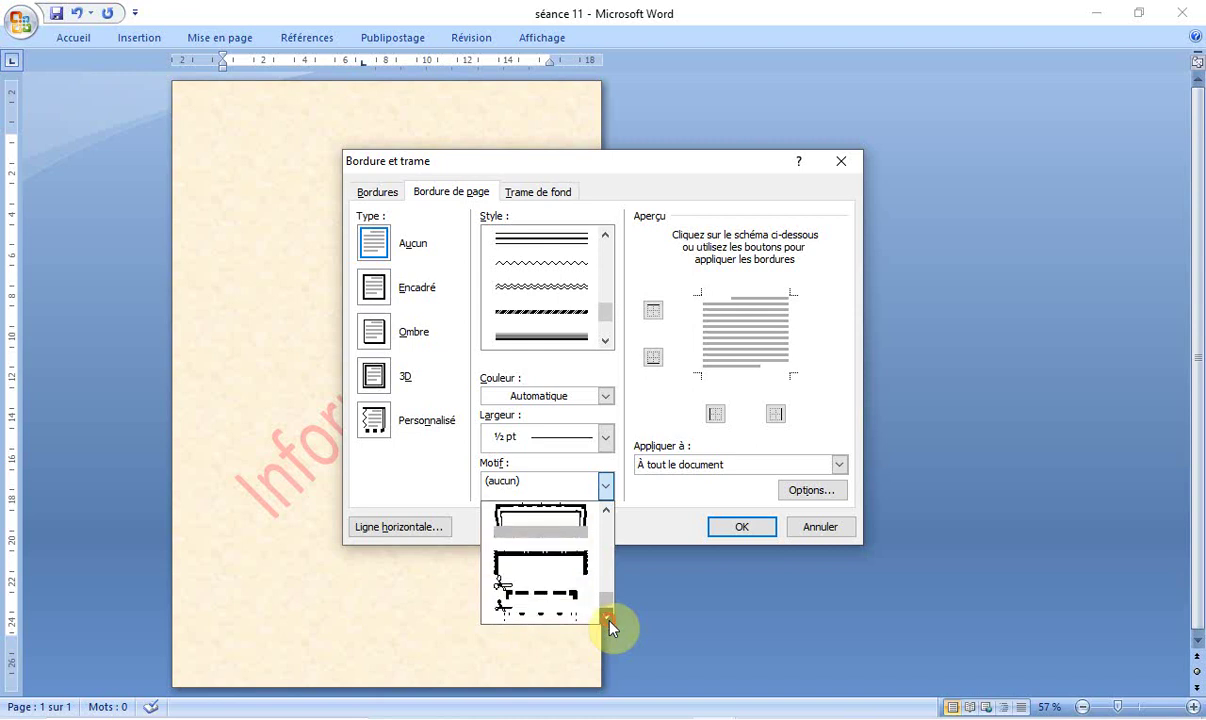
{"action": "left_click_drag", "start_coordinate": [609, 511], "coordinate": [612, 516]}
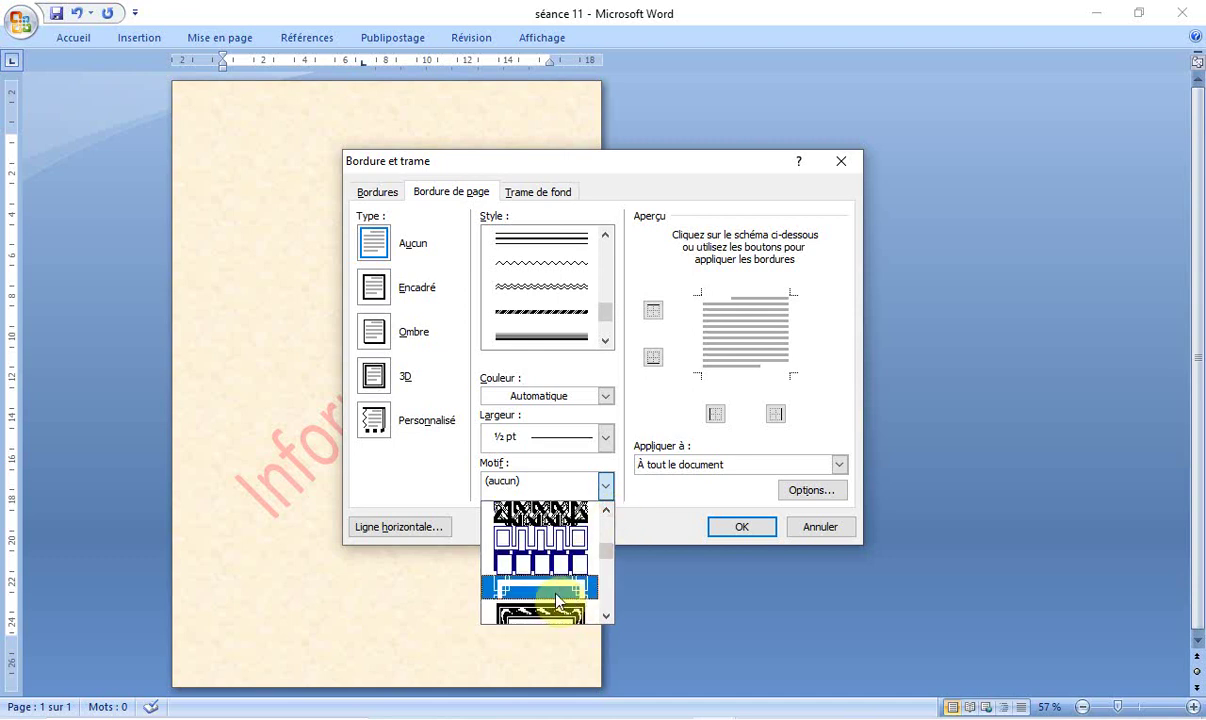
- Choose the blue framed art border and raise its width to 22 pt
{"action": "left_click", "coordinate": [557, 598]}
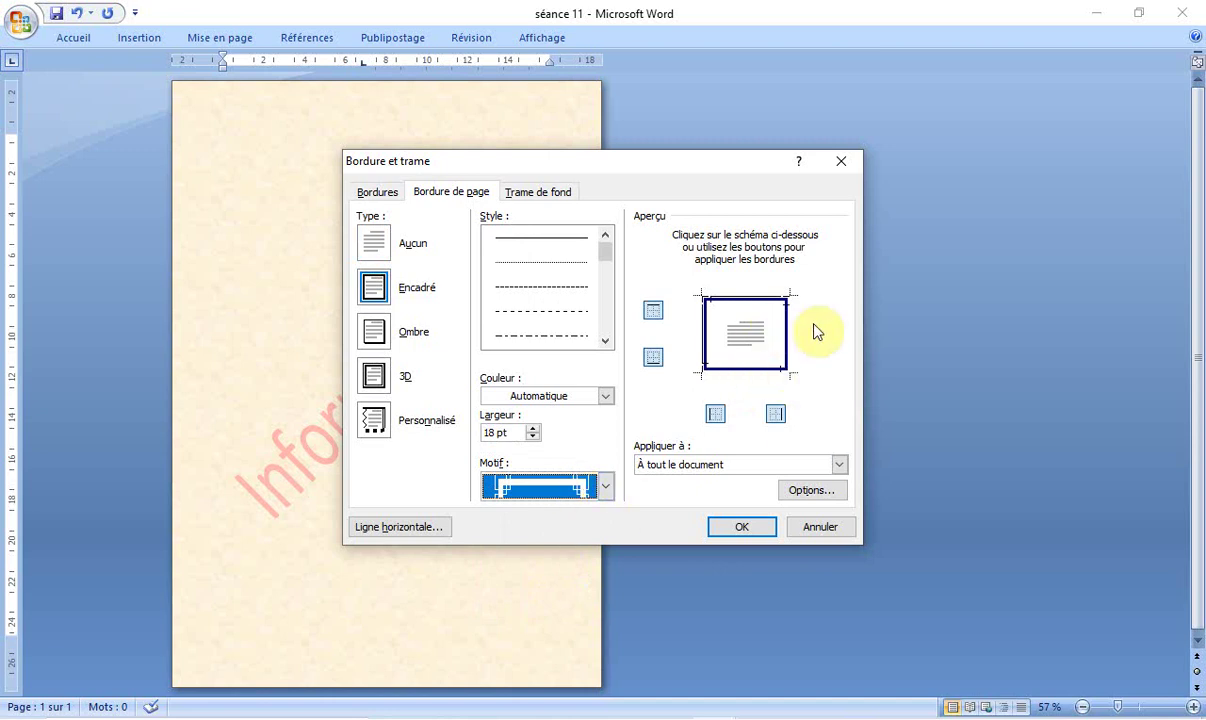
{"action": "left_click", "coordinate": [533, 430]}
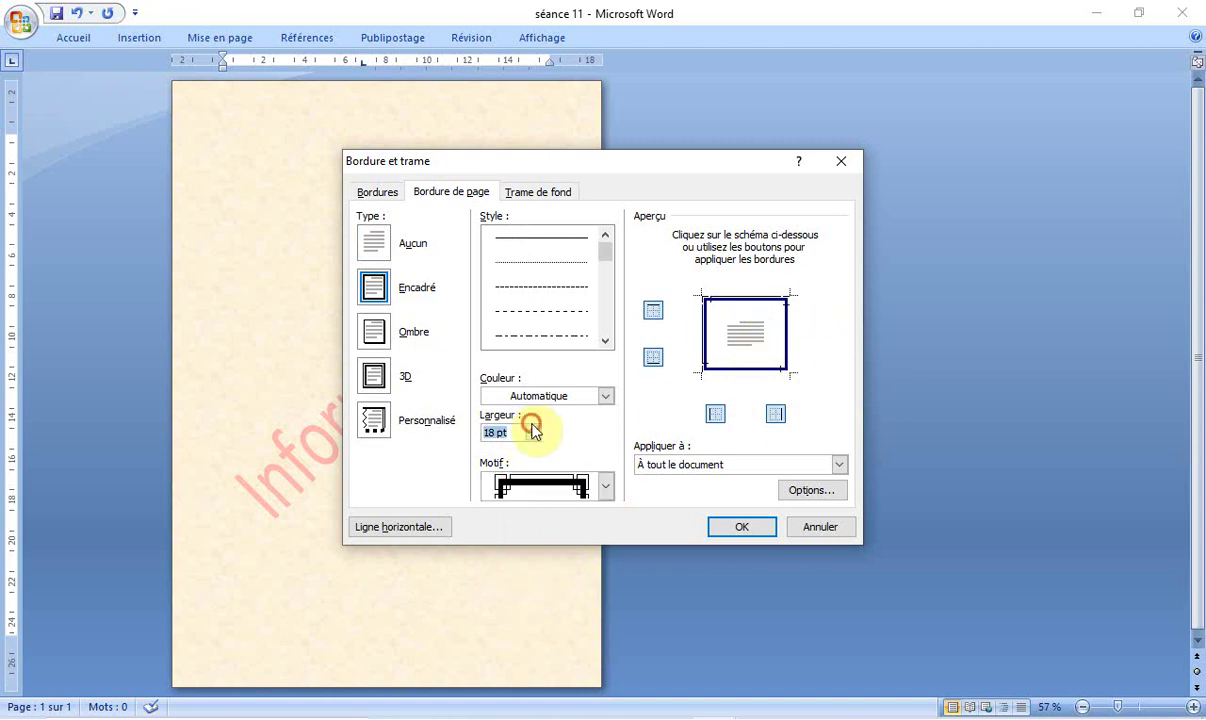
{"action": "left_click", "coordinate": [533, 428]}
{"action": "left_click", "coordinate": [533, 428]}
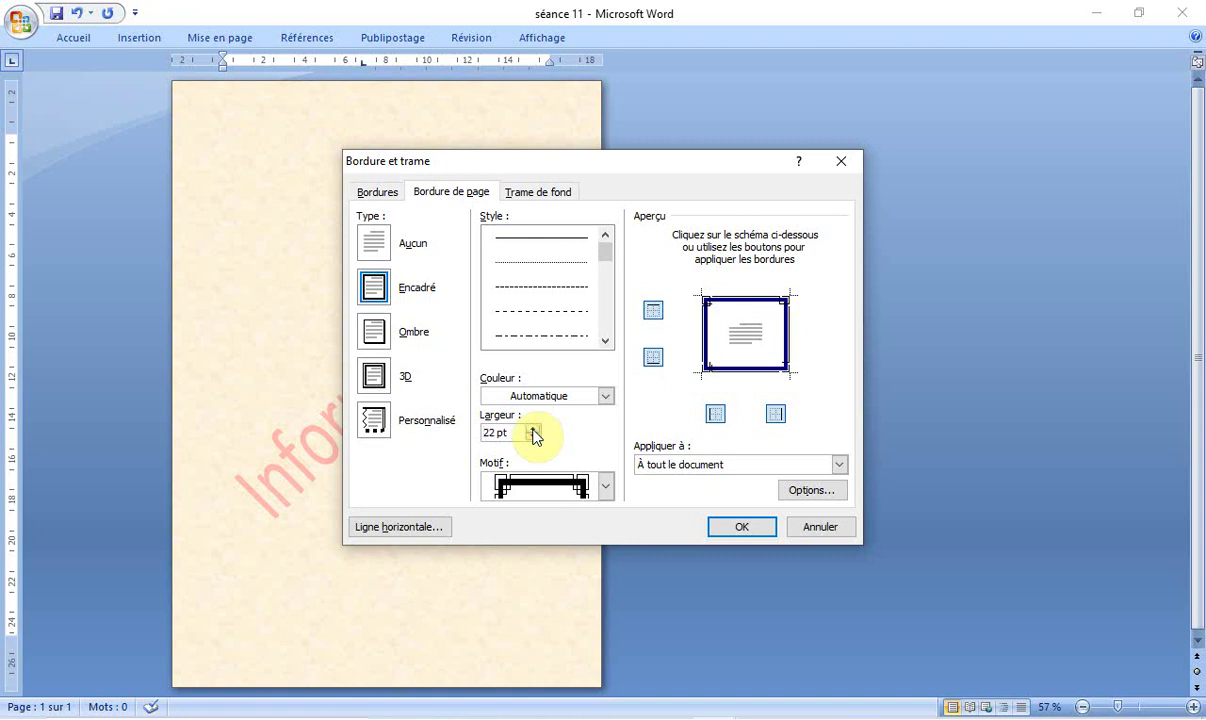
{"action": "left_click", "coordinate": [607, 487]}
{"action": "left_click", "coordinate": [610, 487]}
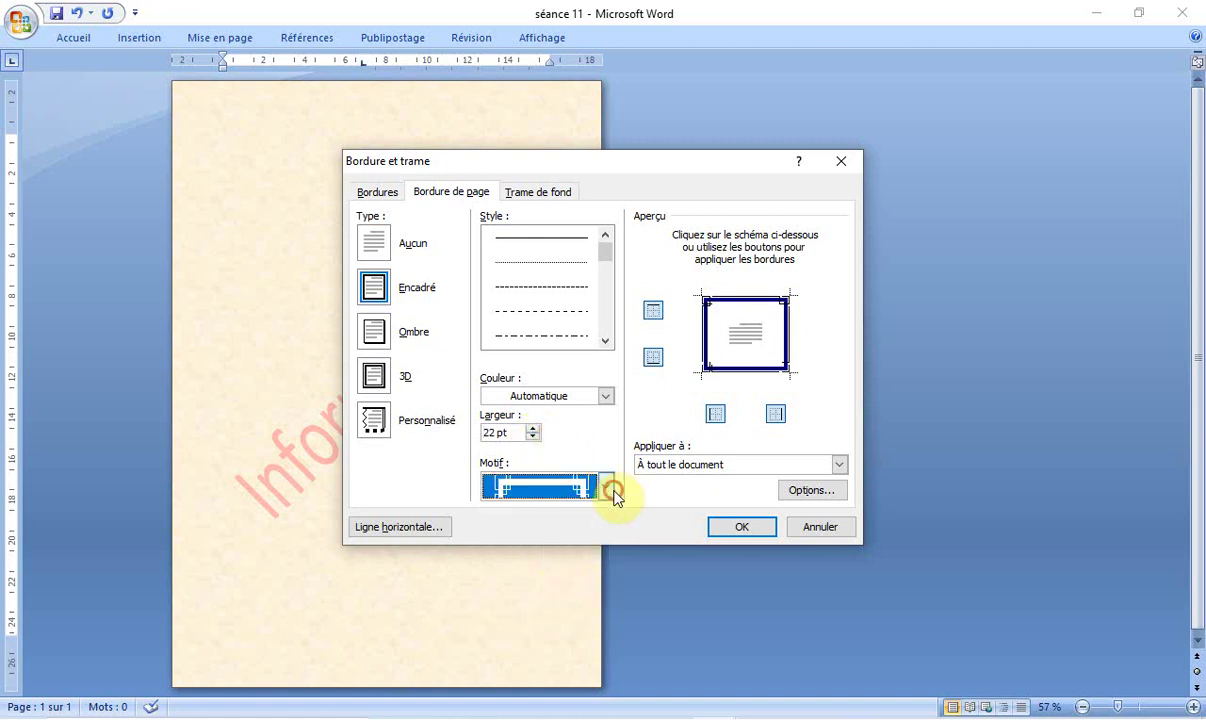
- Set the border colour to yellow, pick the pages it applies to, and confirm
{"action": "left_click", "coordinate": [606, 400]}
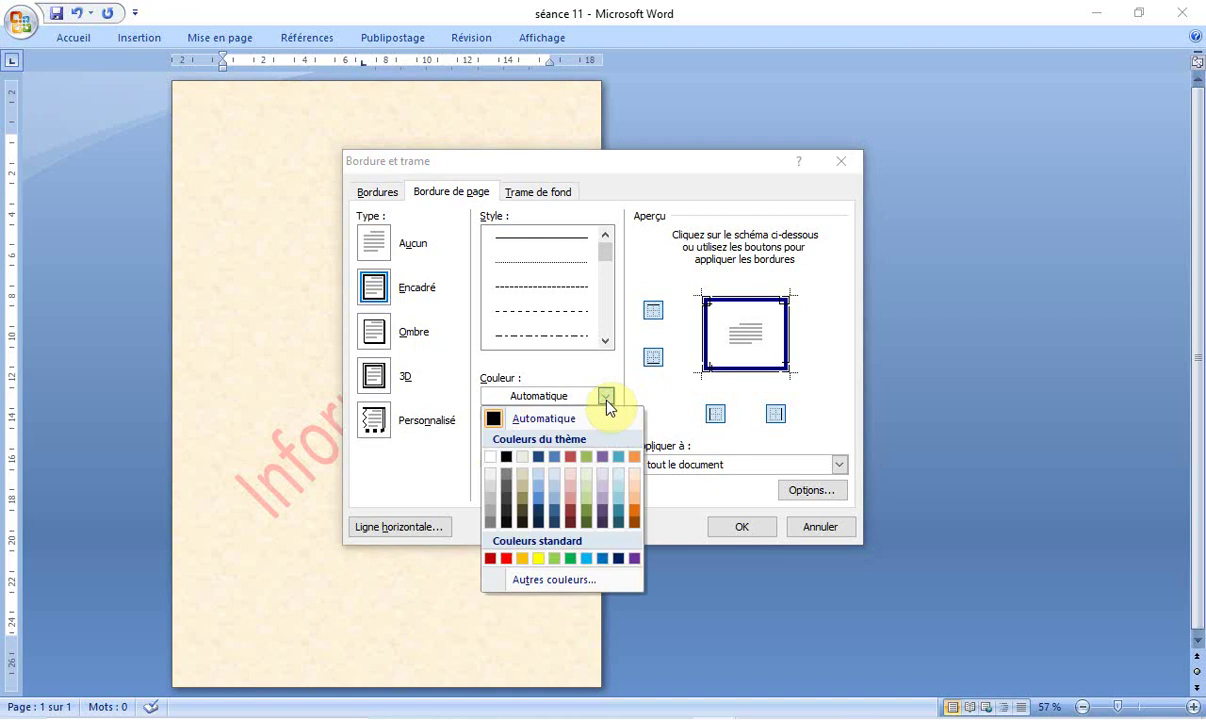
{"action": "left_click", "coordinate": [533, 560]}
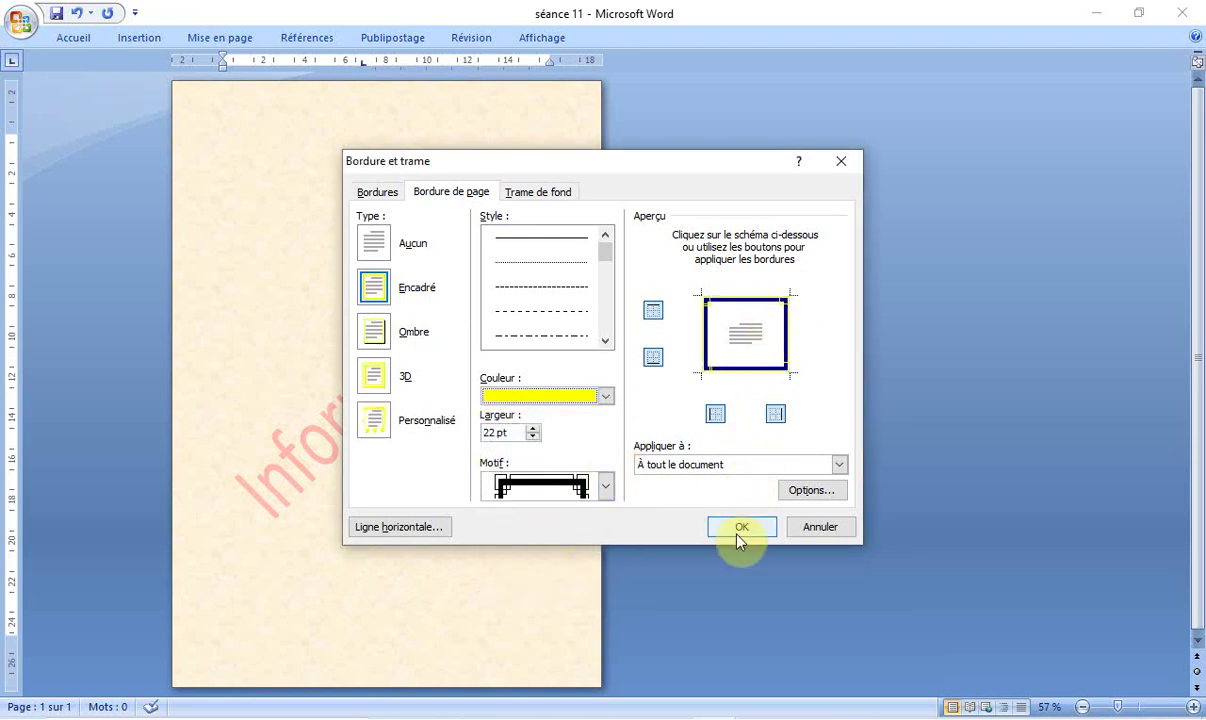
{"action": "left_click", "coordinate": [841, 467]}
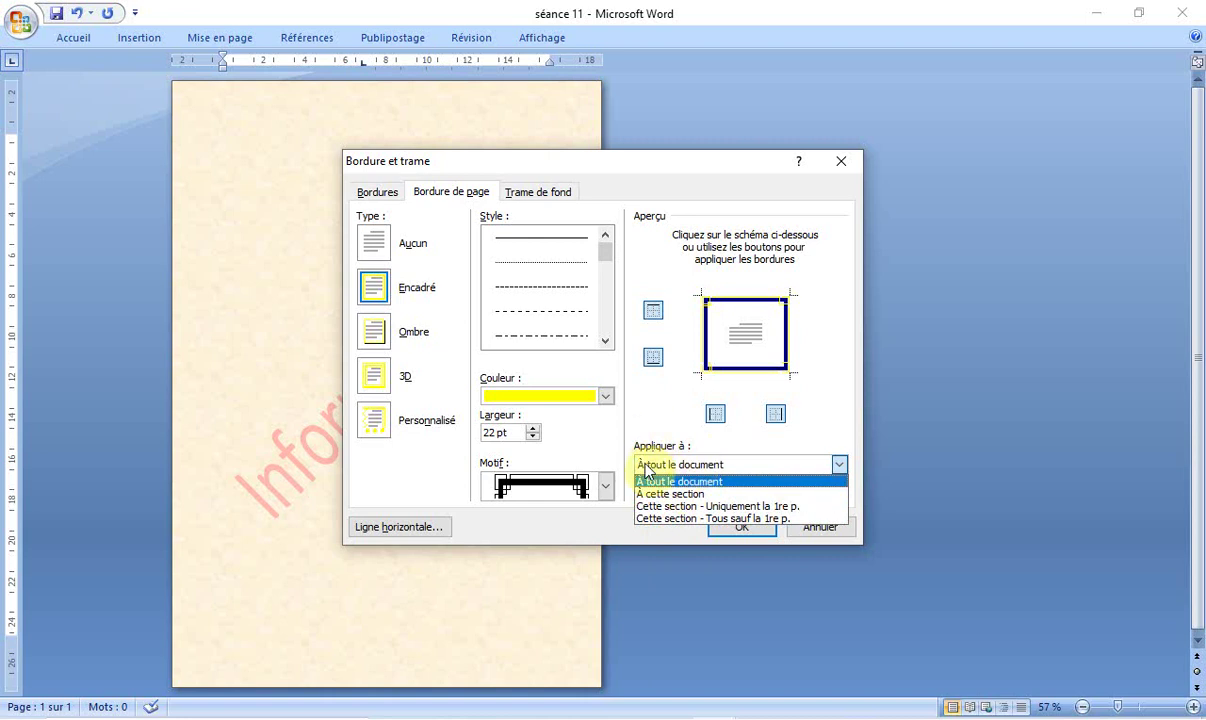
{"action": "left_click", "coordinate": [749, 531]}
{"action": "left_click", "coordinate": [746, 530]}
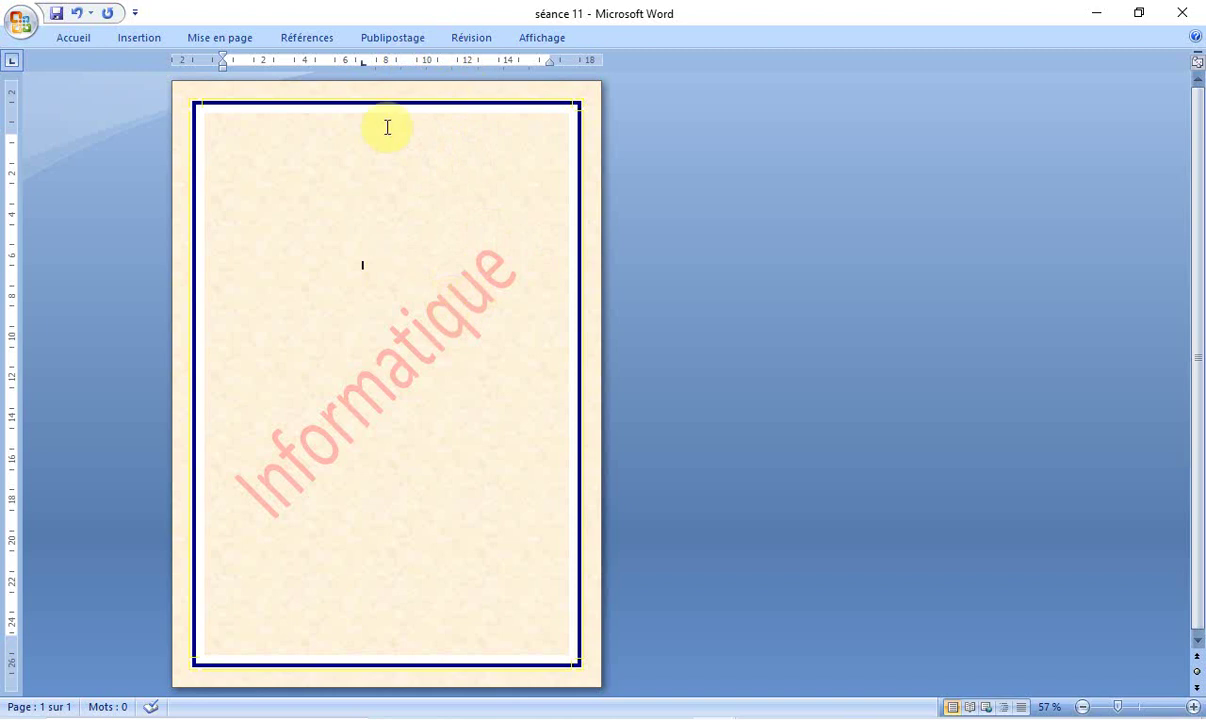
- Reopen Bordures de page and scroll the border style list
{"action": "left_click", "coordinate": [224, 42]}
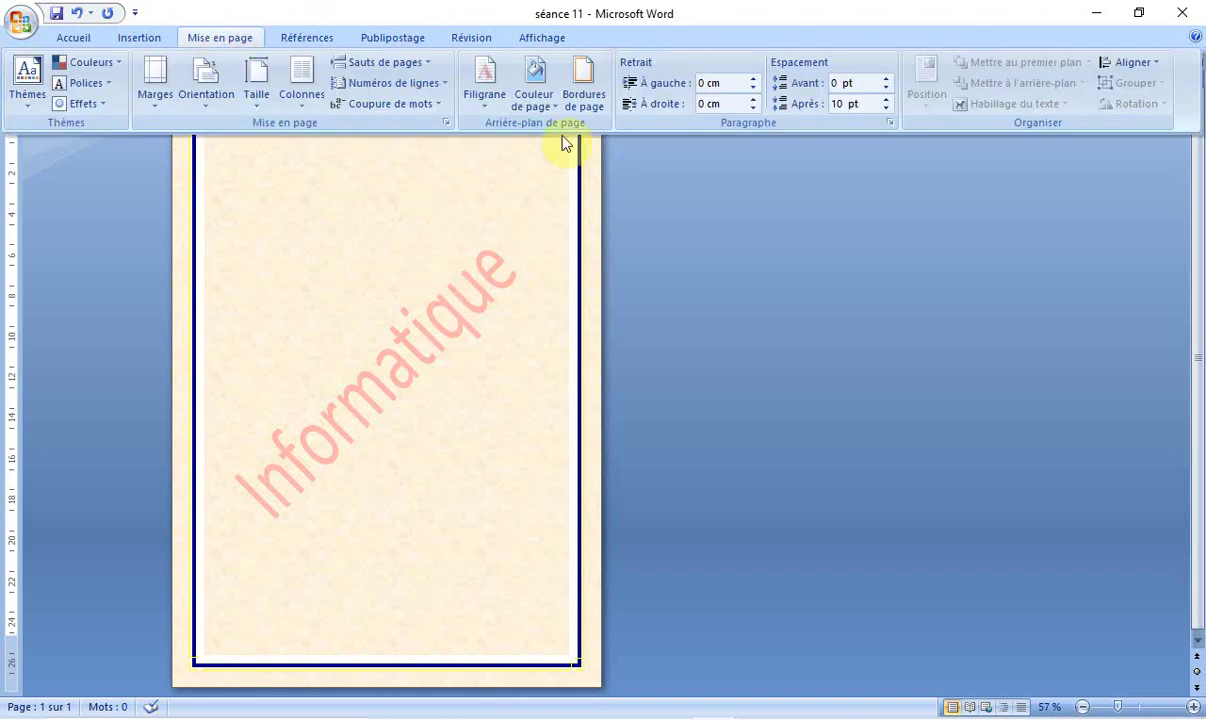
{"action": "left_click", "coordinate": [581, 116]}
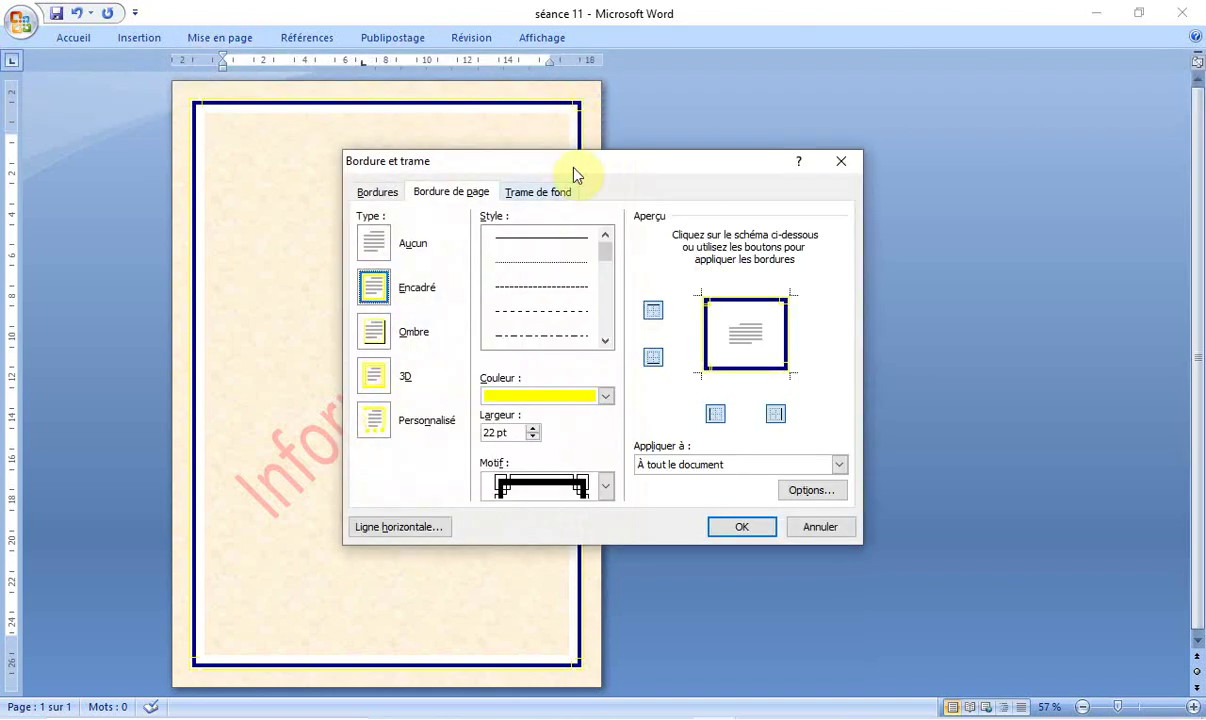
{"action": "left_click_drag", "start_coordinate": [604, 258], "coordinate": [608, 336]}
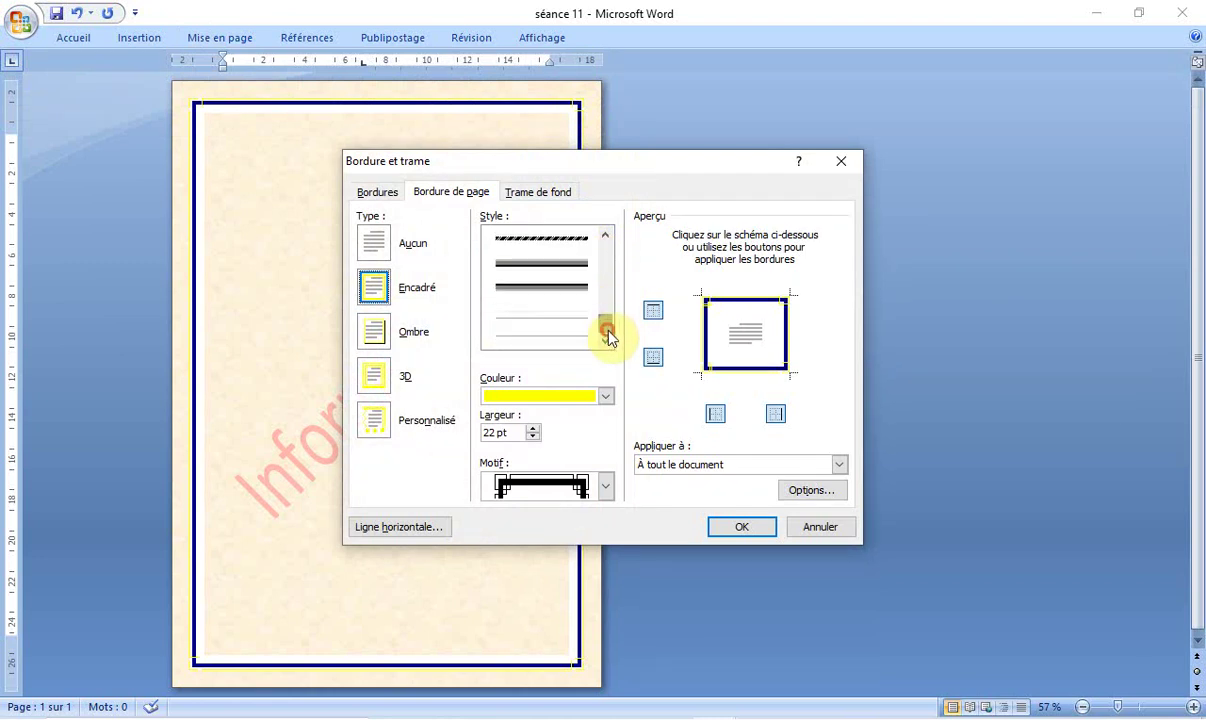
{"action": "left_click", "coordinate": [605, 236]}
{"action": "left_click", "coordinate": [605, 236]}
{"action": "left_click", "coordinate": [605, 237]}
{"action": "left_click", "coordinate": [605, 237]}
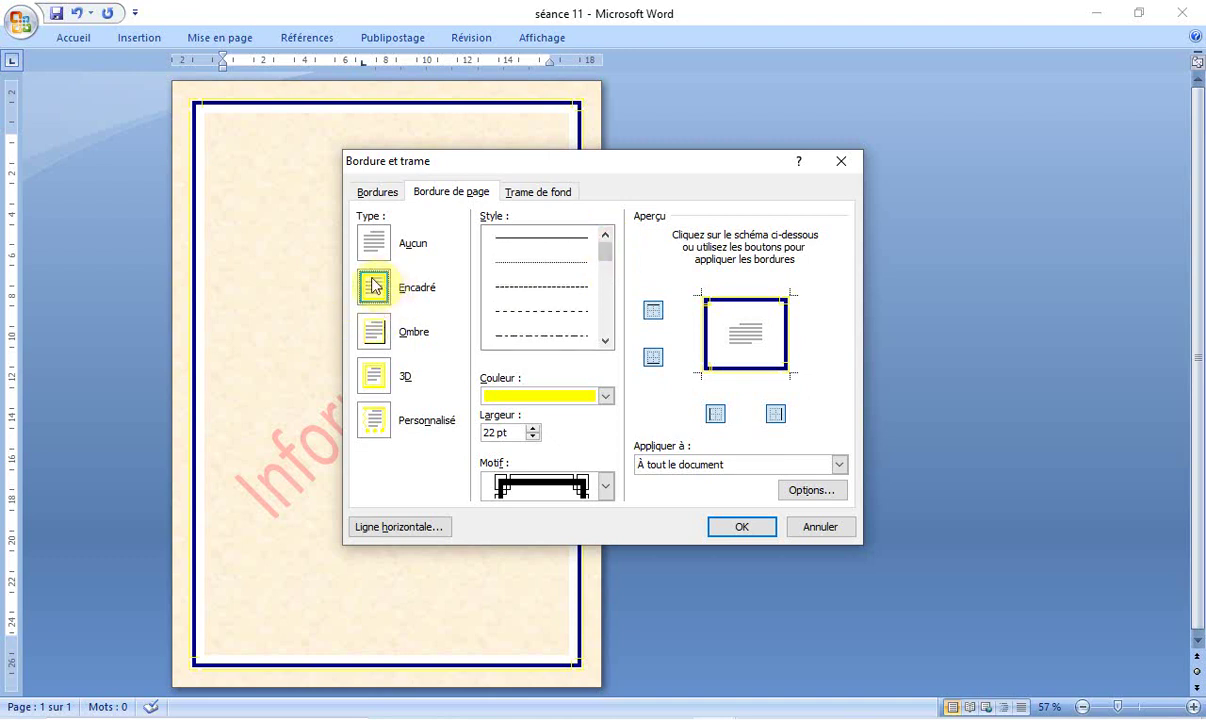
- Try the Ombre, 3D and Personnalisé border types, then apply 3D
{"action": "left_click", "coordinate": [380, 340]}
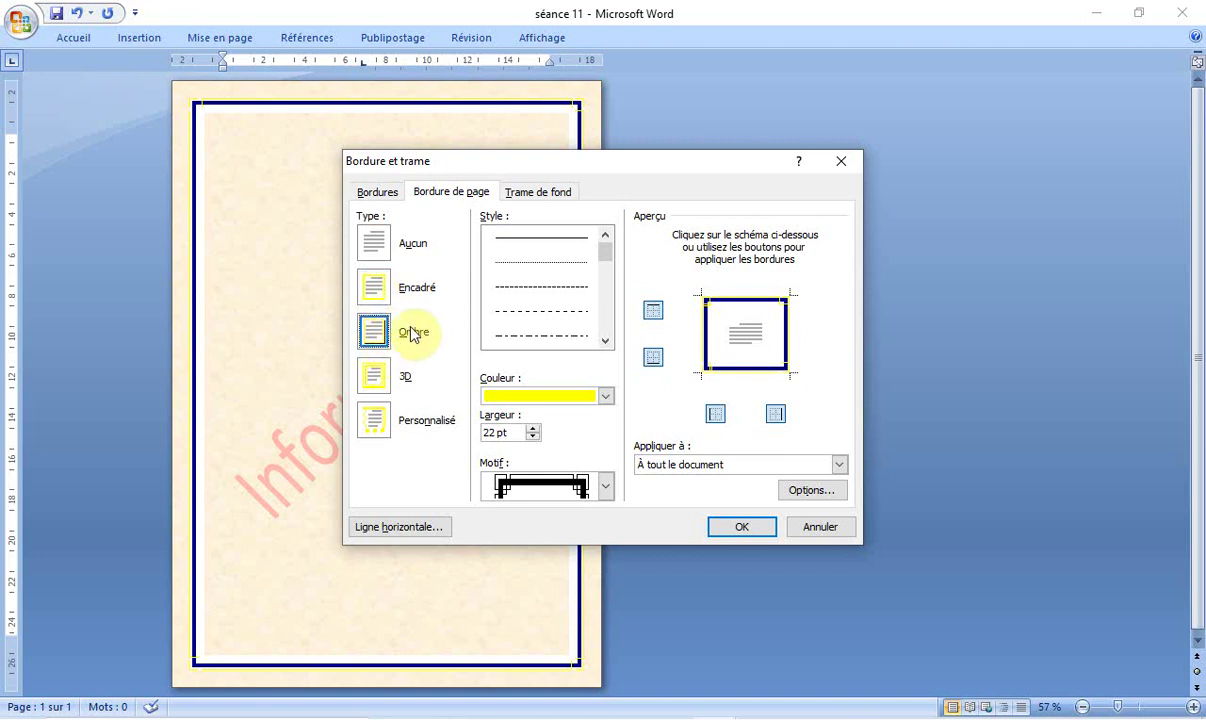
{"action": "left_click", "coordinate": [386, 378]}
{"action": "left_click", "coordinate": [378, 420]}
{"action": "left_click", "coordinate": [376, 382]}
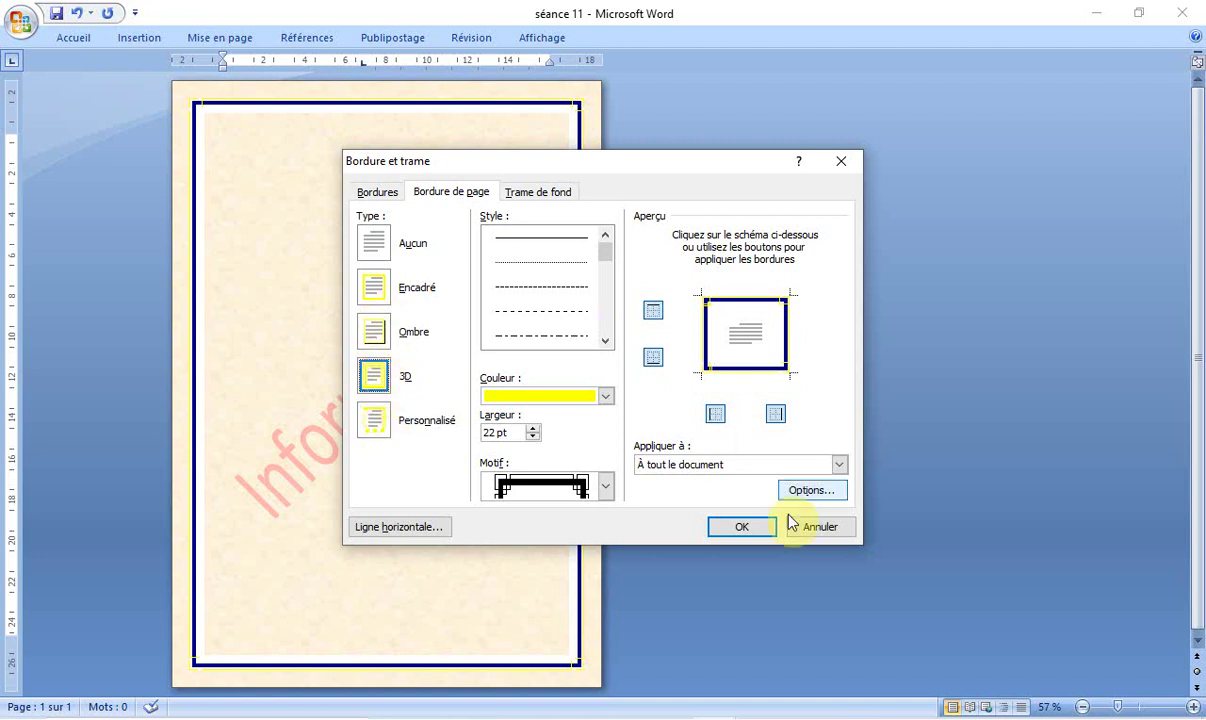
{"action": "left_click", "coordinate": [728, 528]}
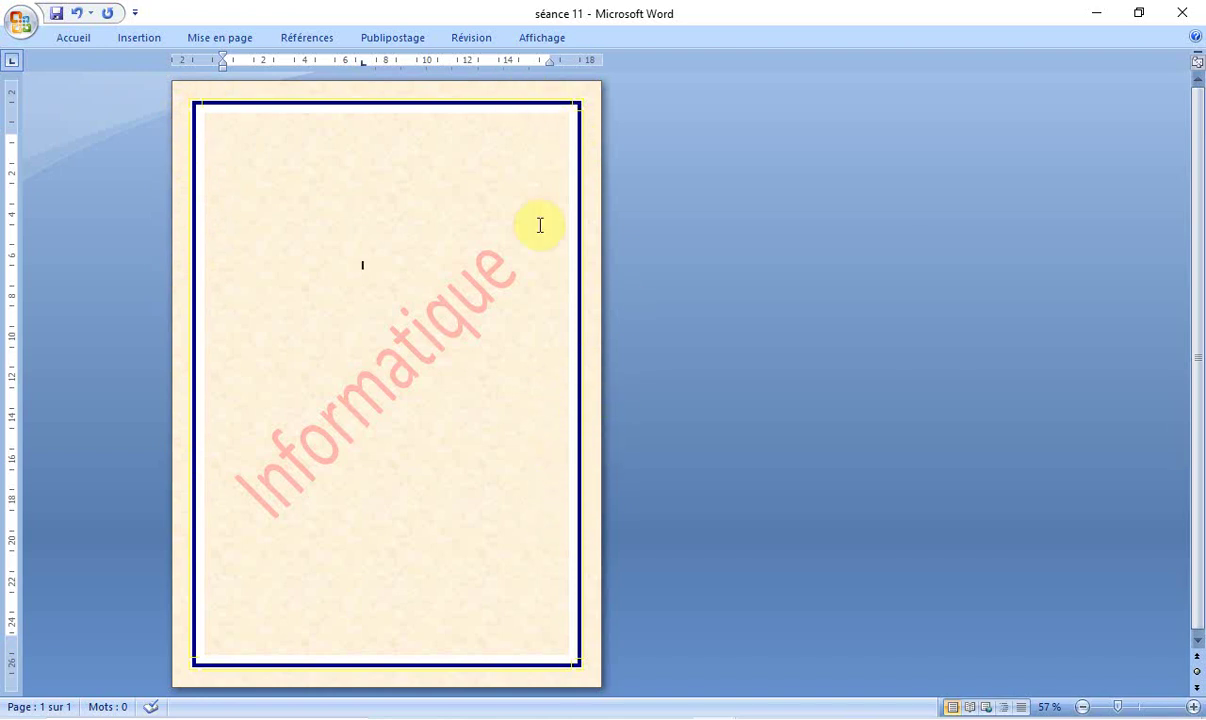
- Confirm the page border settings unchanged, then collapse and reopen the Mise en page ribbon
{"action": "left_click", "coordinate": [243, 41]}
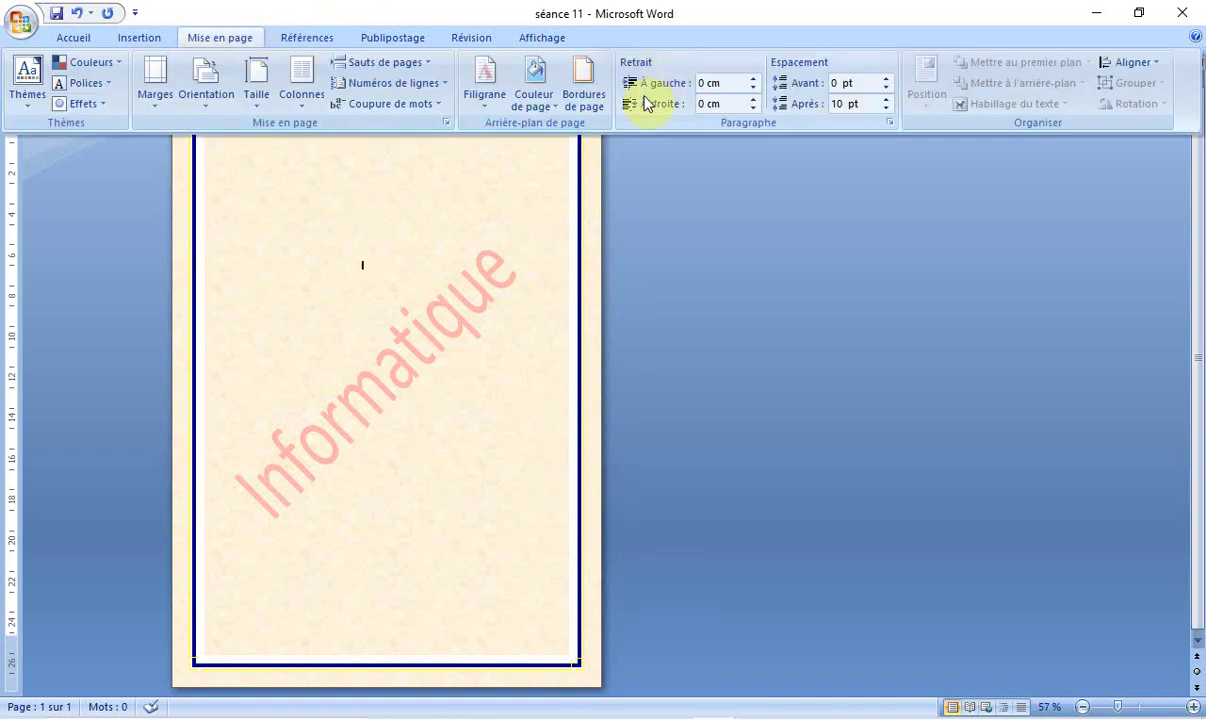
{"action": "left_click", "coordinate": [579, 100]}
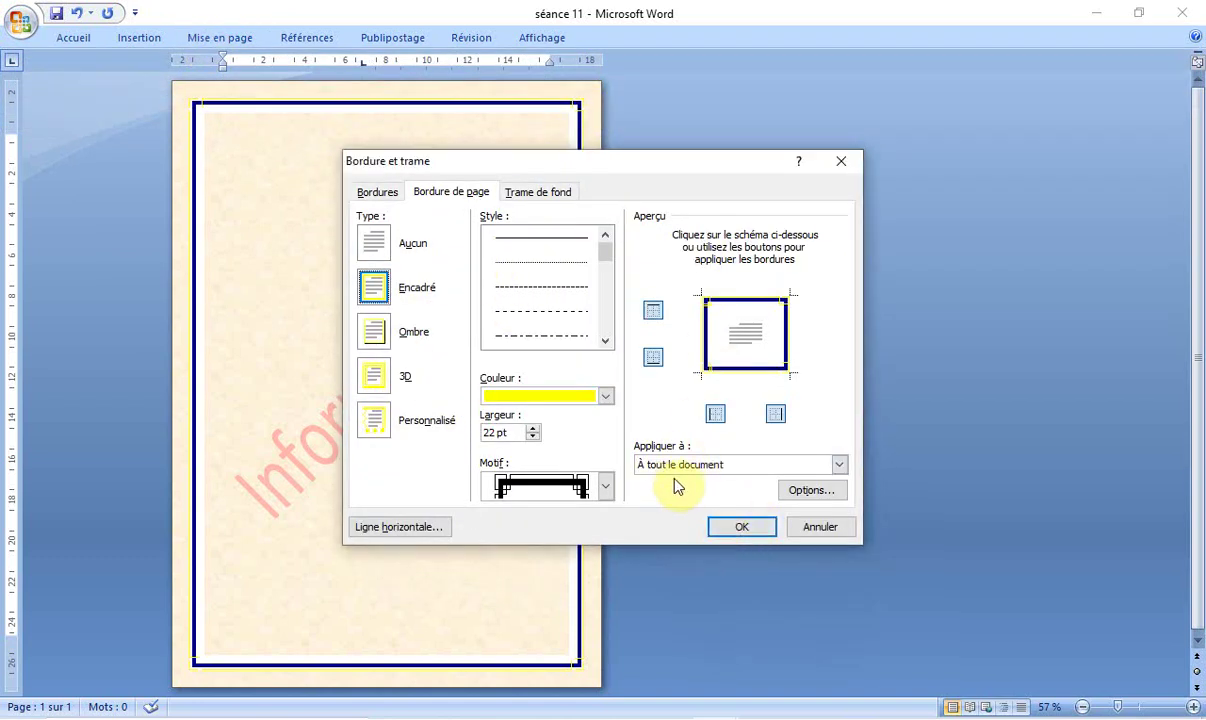
{"action": "left_click", "coordinate": [722, 527]}
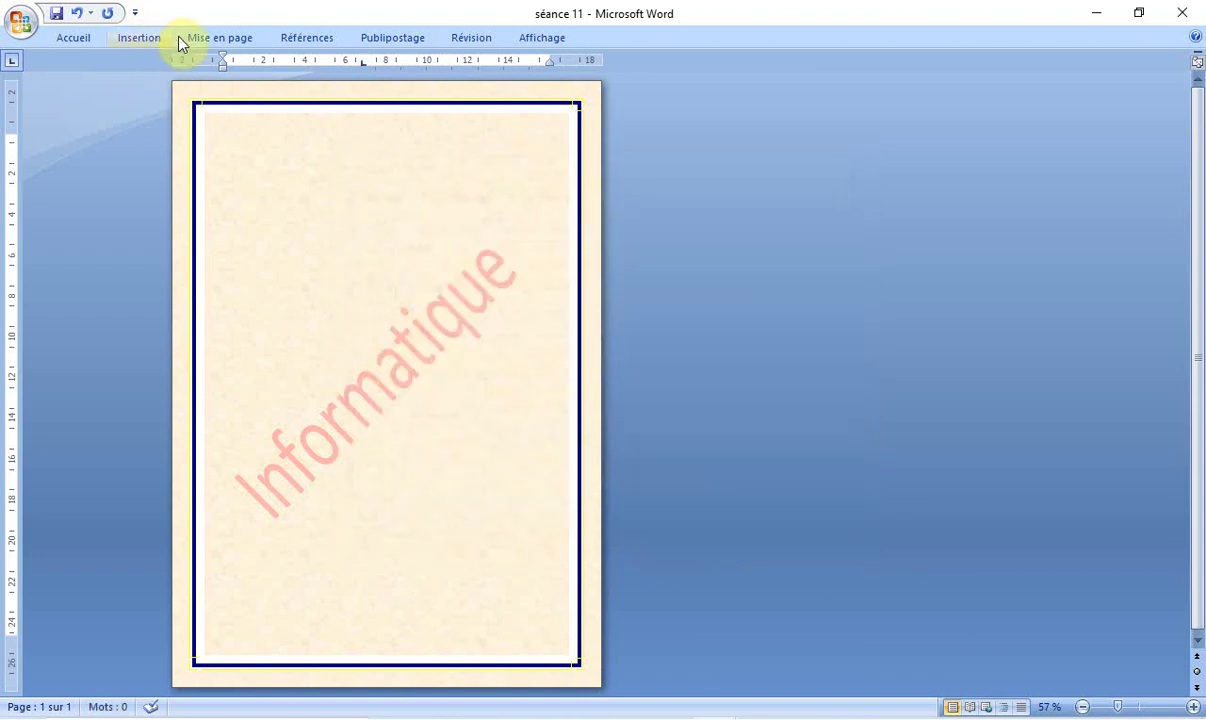
{"action": "left_click", "coordinate": [205, 45]}
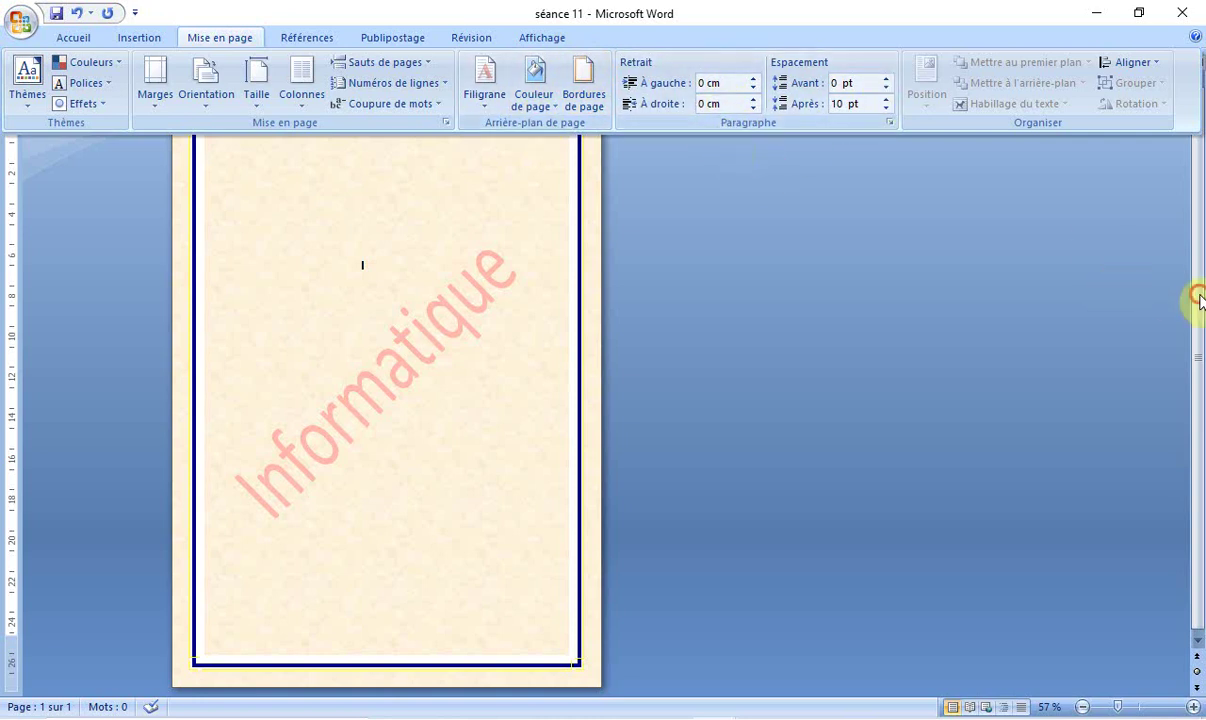
{"action": "key", "text": "ctrl+F1"}
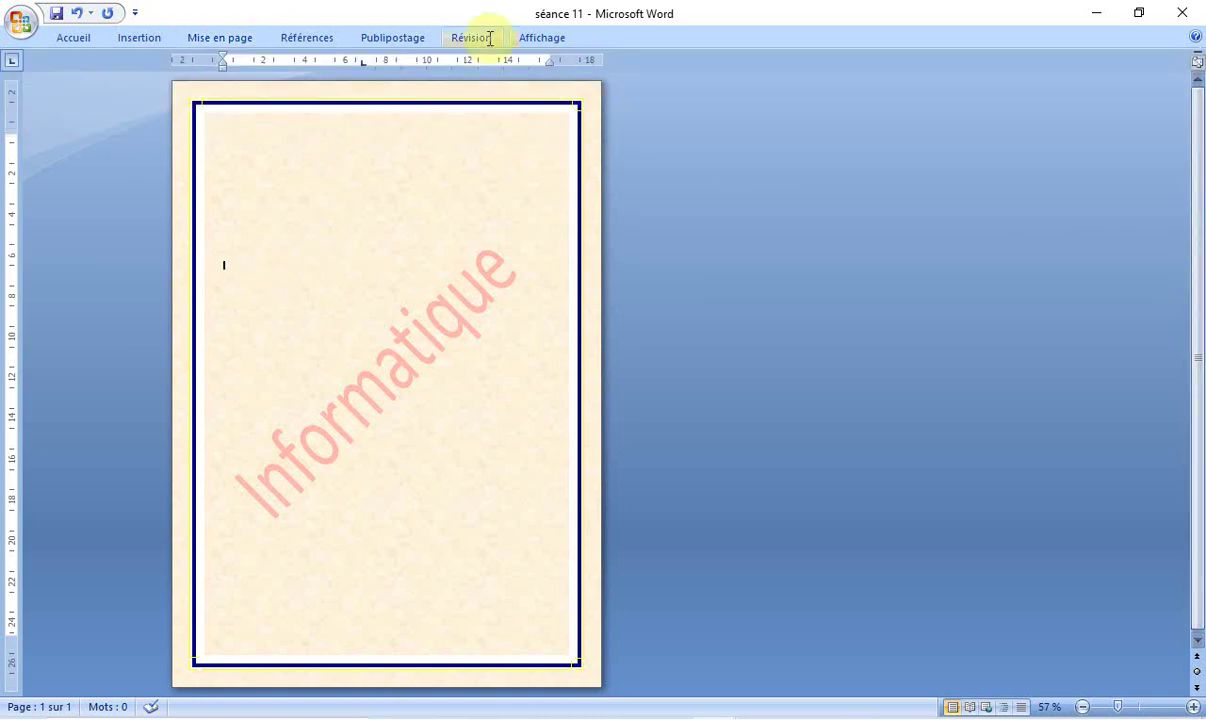
{"action": "left_click", "coordinate": [229, 40]}
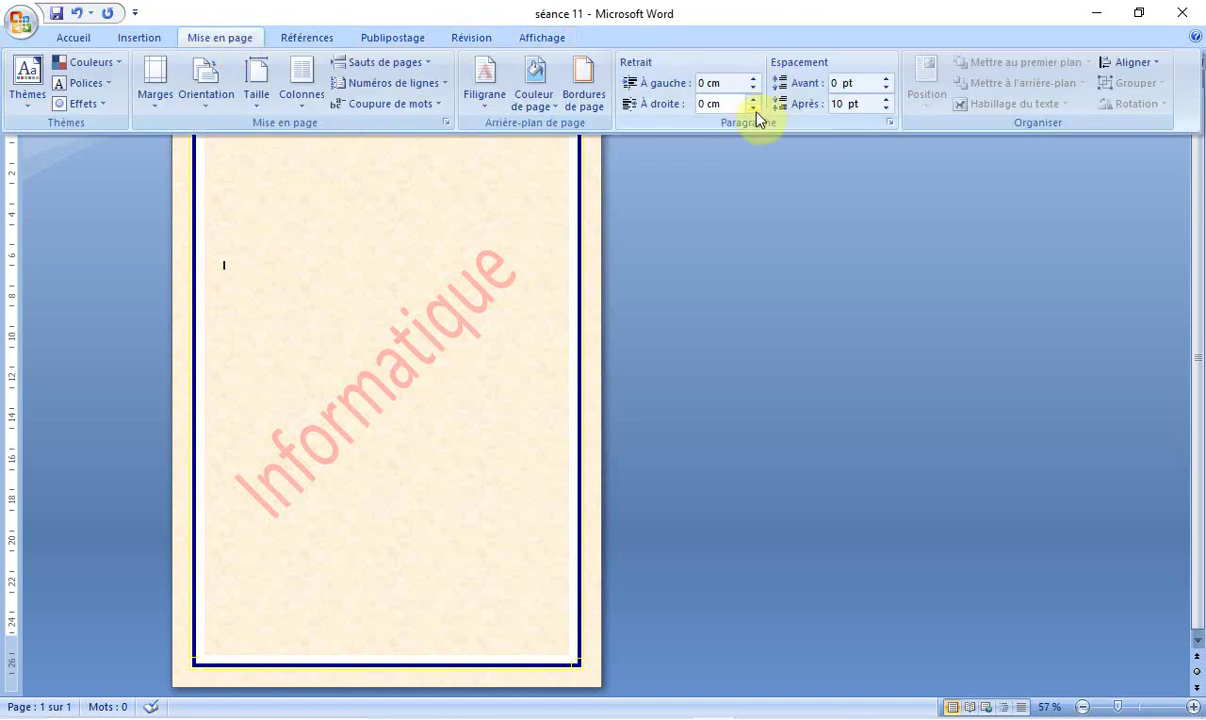
- Paste the garden paragraph onto the page and set the zoom to 100%
{"action": "right_click", "coordinate": [278, 275]}
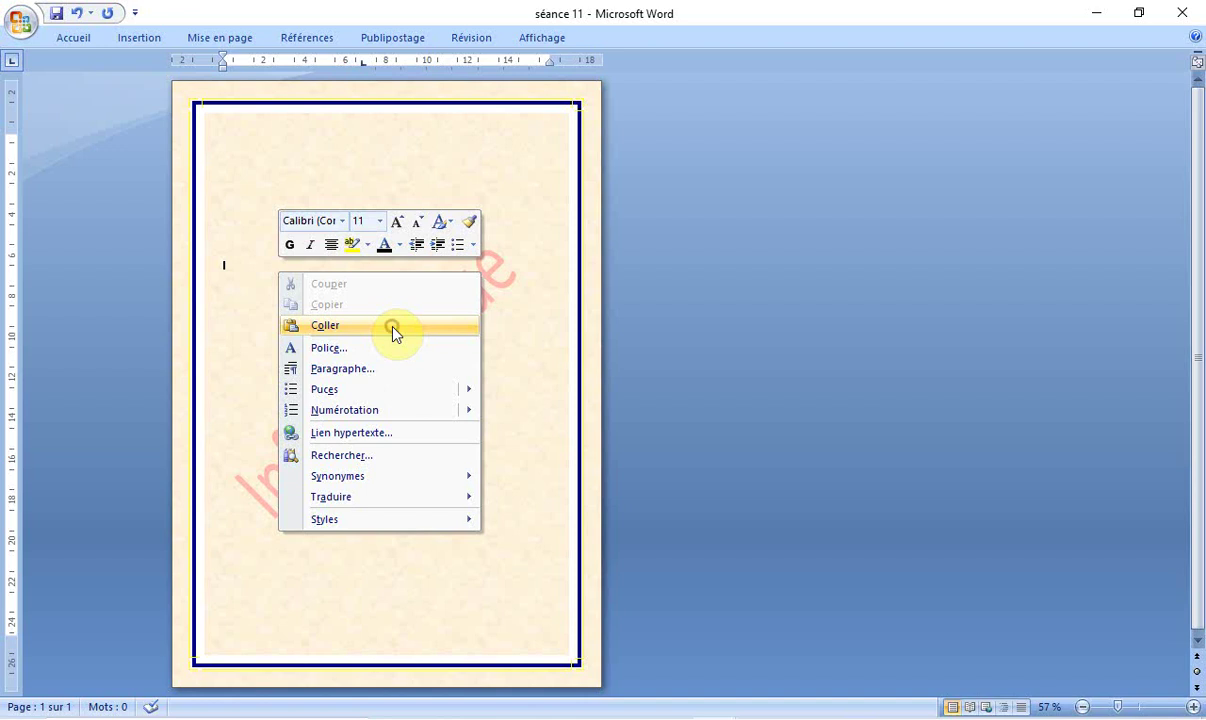
{"action": "left_click", "coordinate": [393, 331]}
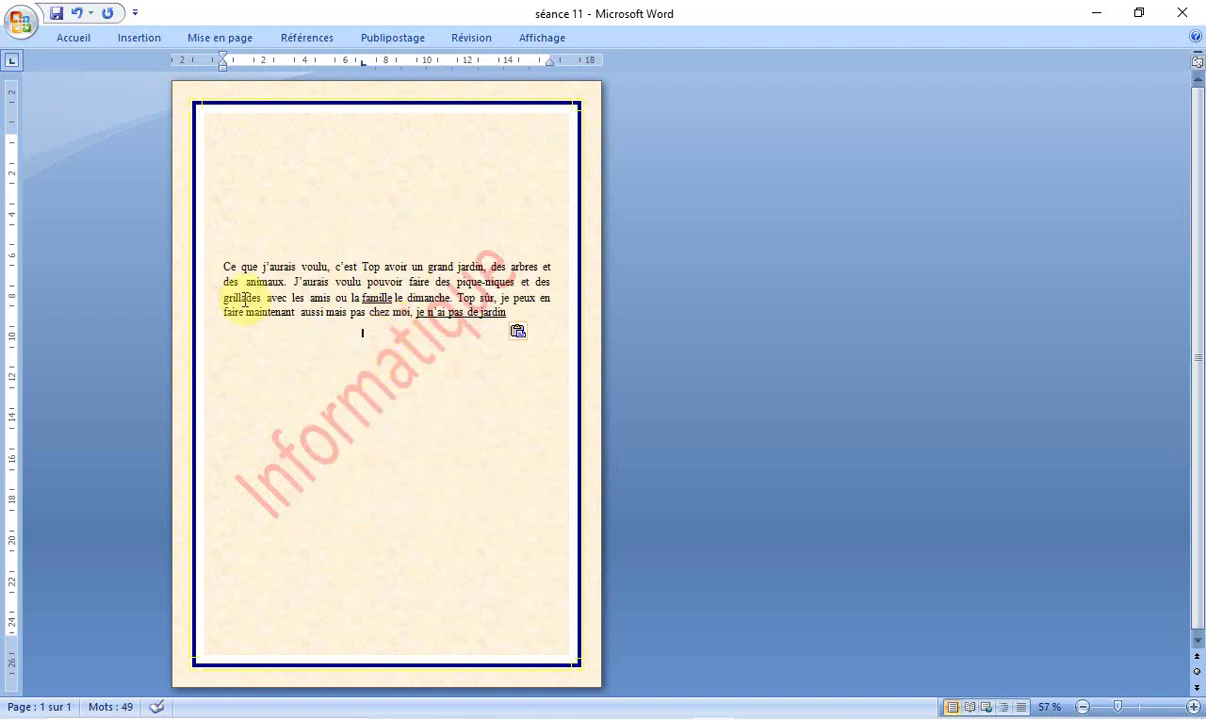
{"action": "left_click", "coordinate": [1083, 707]}
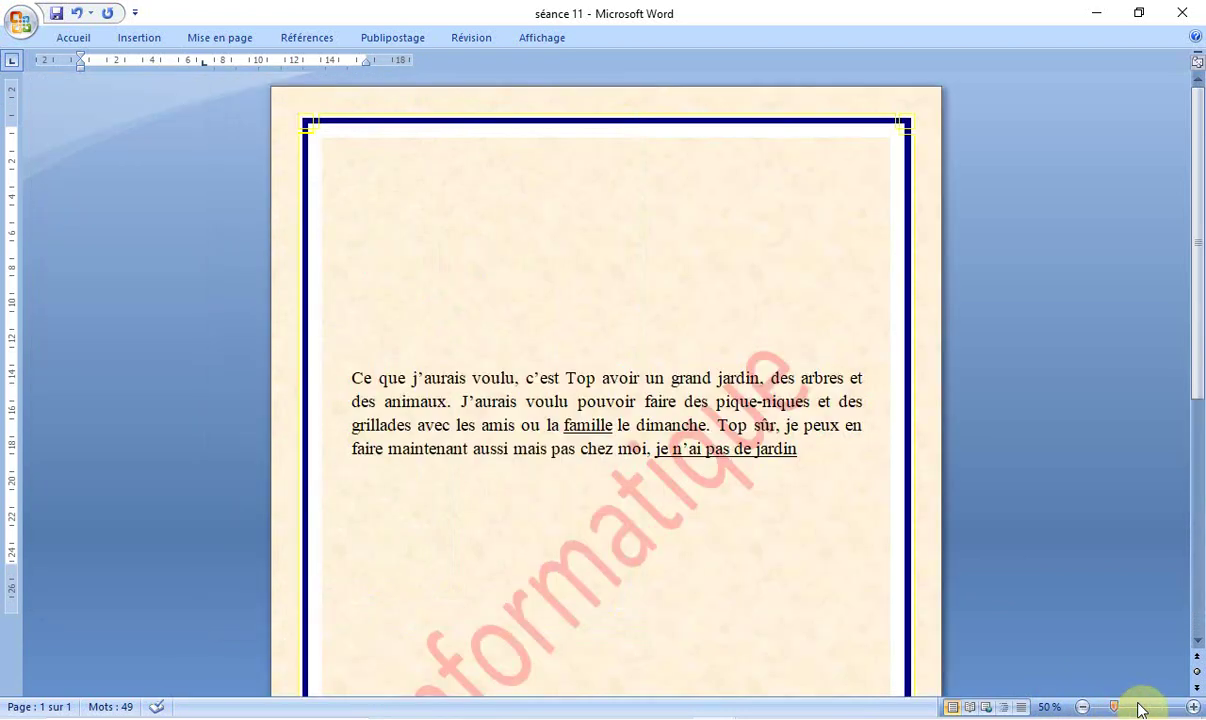
{"action": "left_click_drag", "start_coordinate": [1117, 708], "coordinate": [1137, 707]}
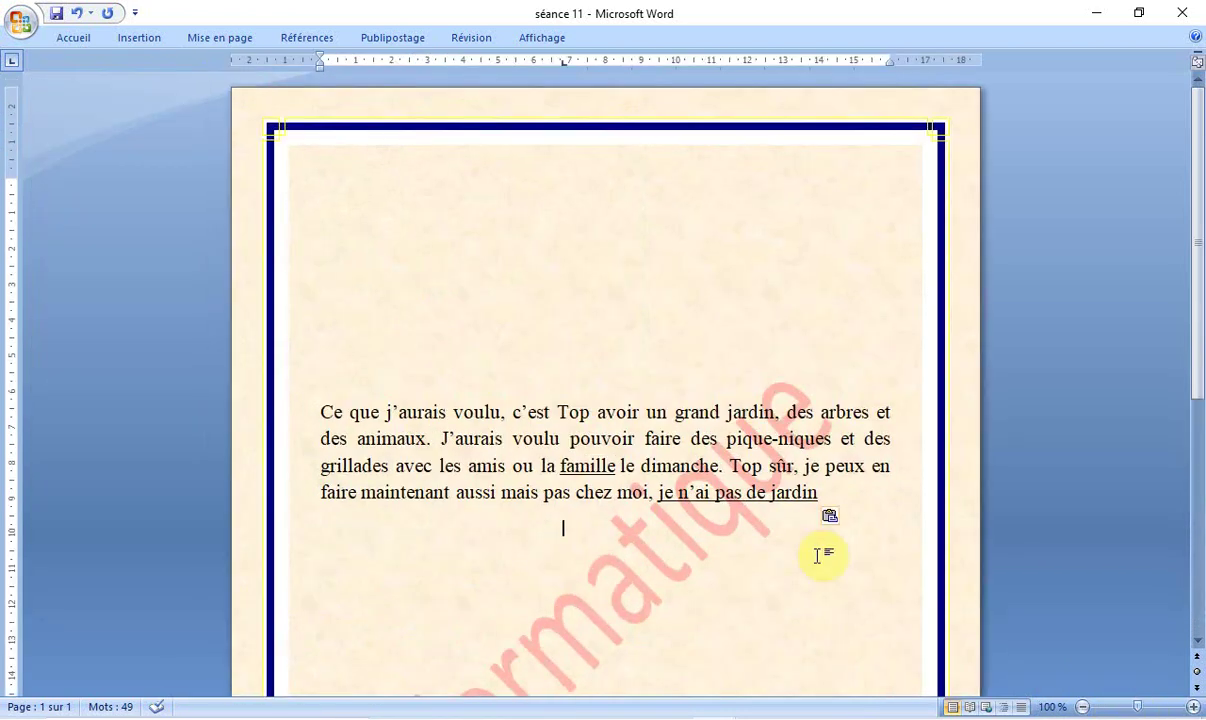
- Uncheck Réduire le ruban so the ribbon commands stay expanded
{"action": "left_click", "coordinate": [223, 30]}
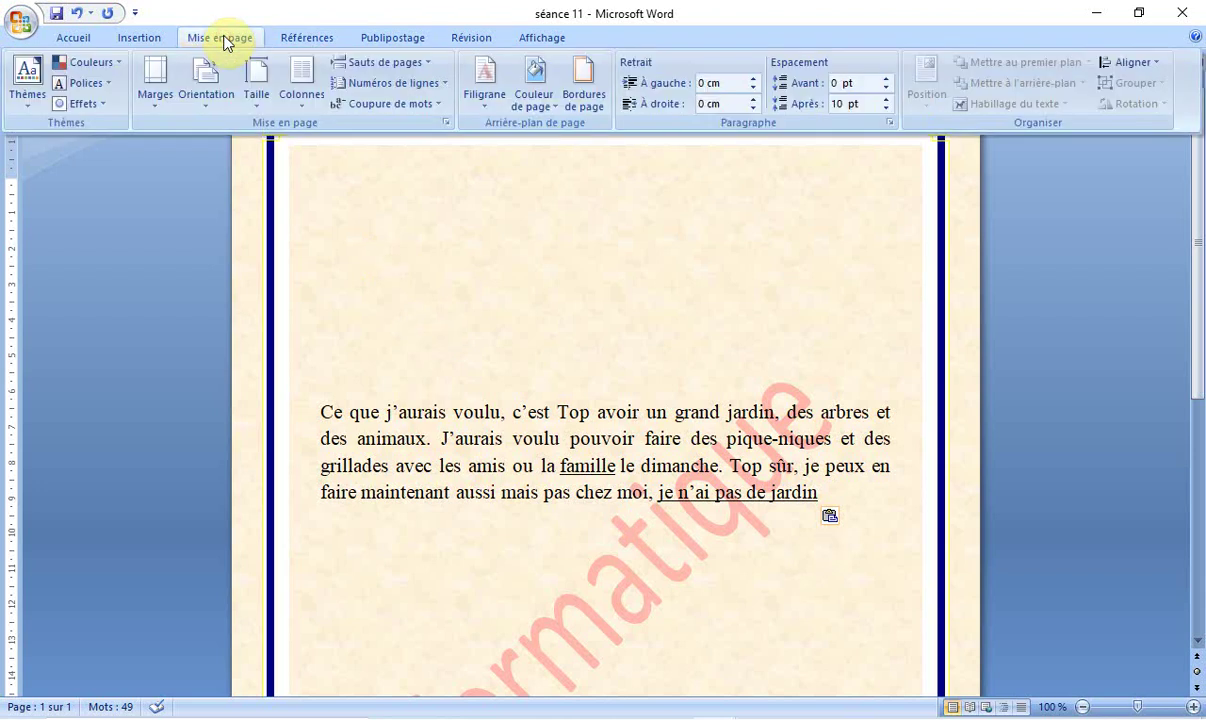
{"action": "right_click", "coordinate": [1198, 40]}
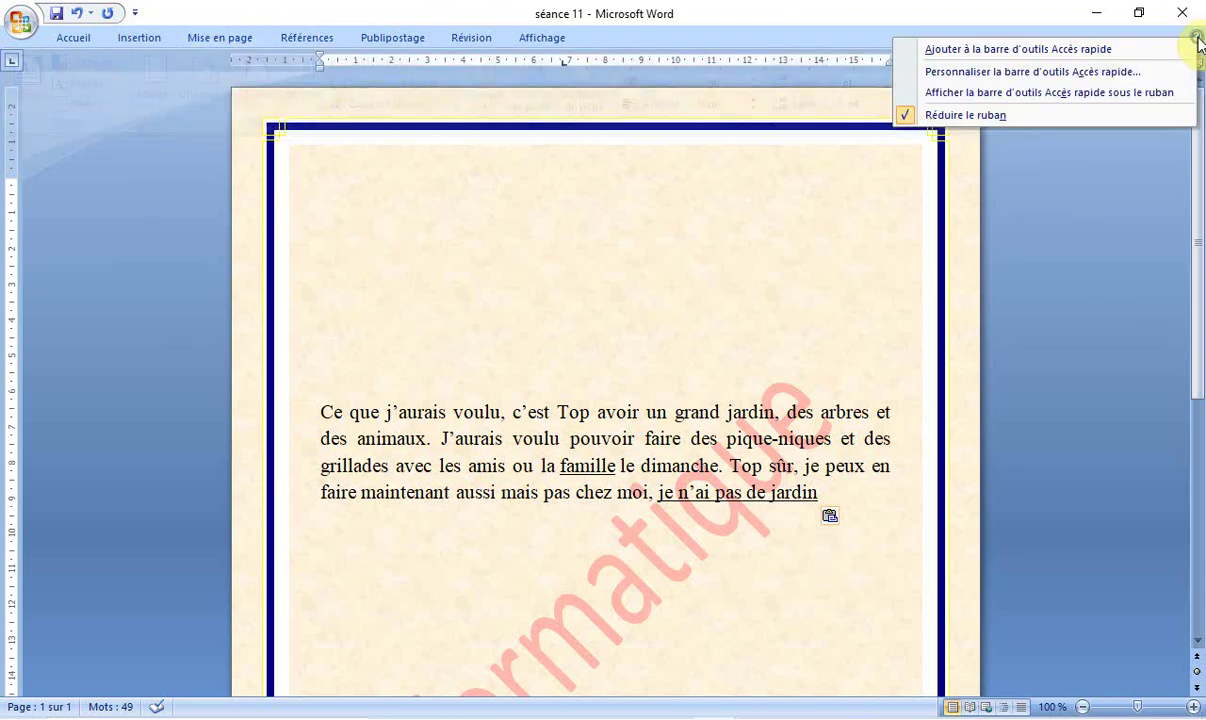
{"action": "left_click", "coordinate": [1166, 116]}
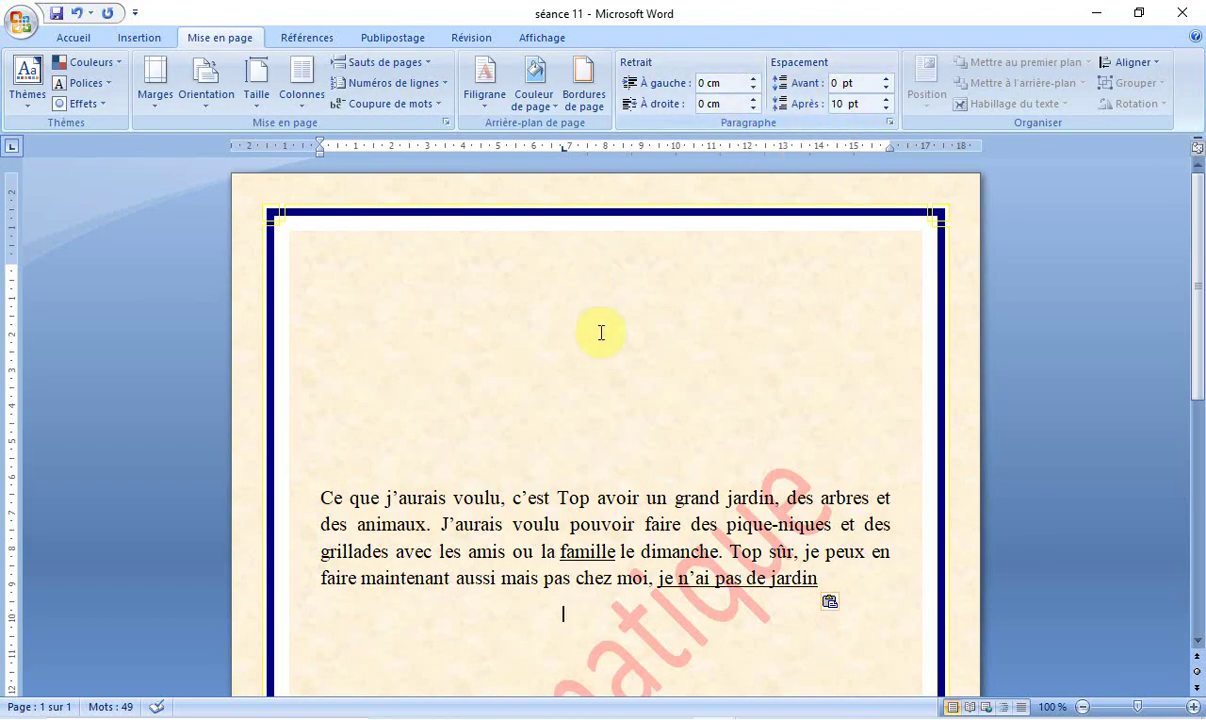
- Select the pasted paragraph and drag its indents to 6,75 cm left and about 13 cm right
{"action": "left_click_drag", "start_coordinate": [323, 496], "coordinate": [811, 594]}
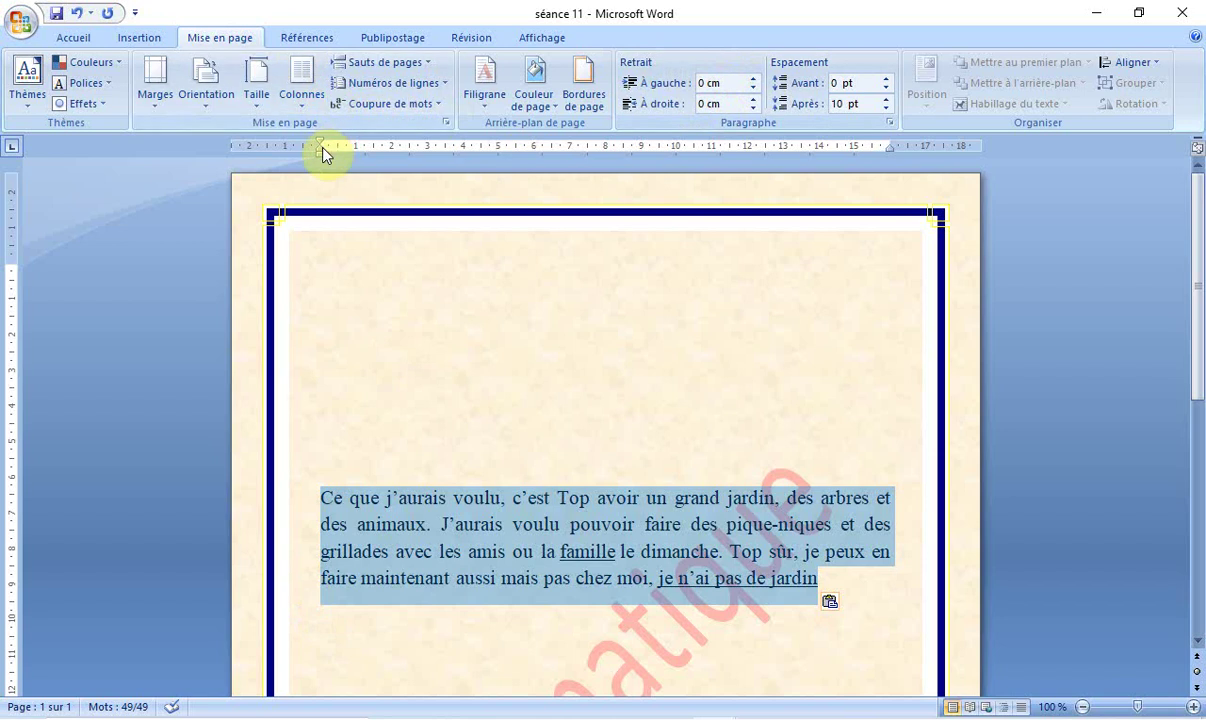
{"action": "left_click_drag", "start_coordinate": [319, 147], "coordinate": [346, 147]}
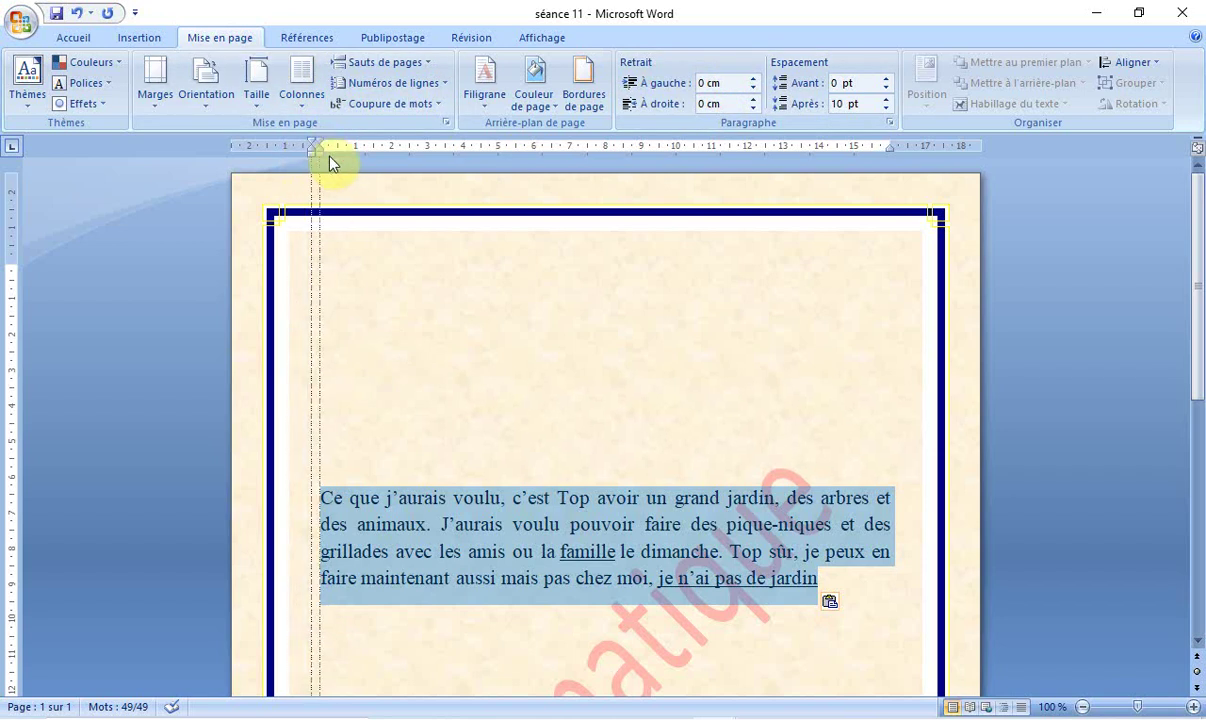
{"action": "left_click_drag", "start_coordinate": [345, 150], "coordinate": [560, 150]}
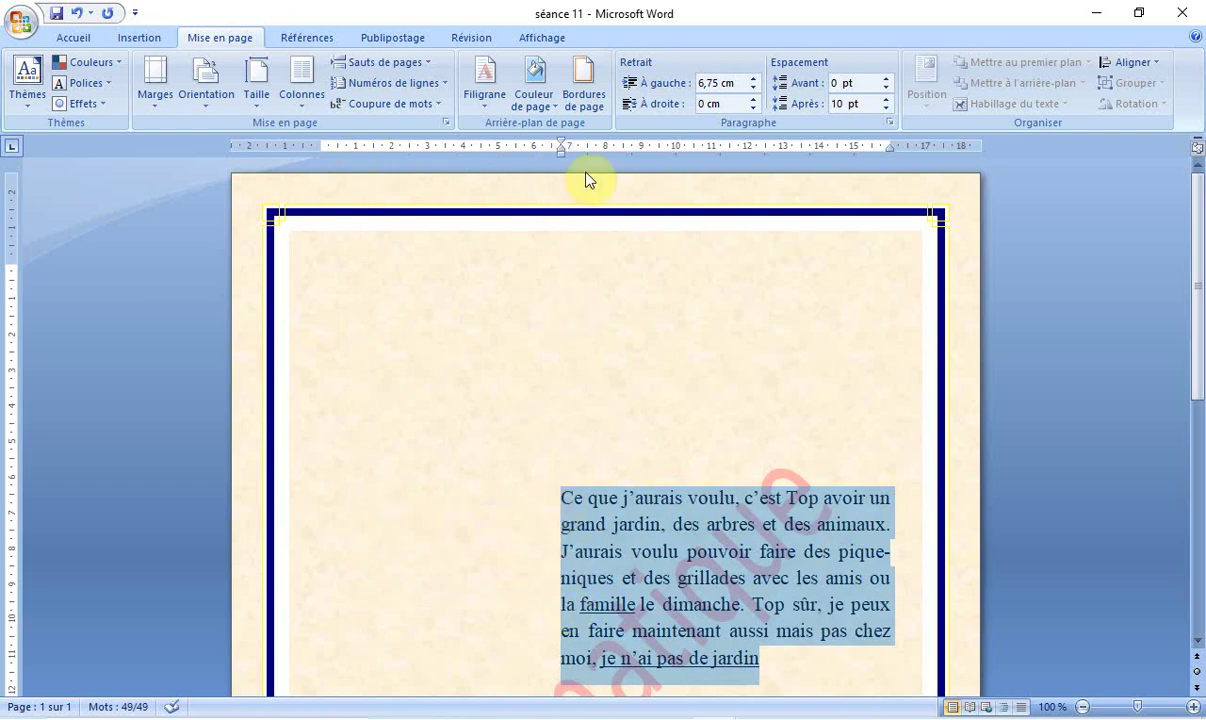
{"action": "left_click_drag", "start_coordinate": [890, 148], "coordinate": [820, 148]}
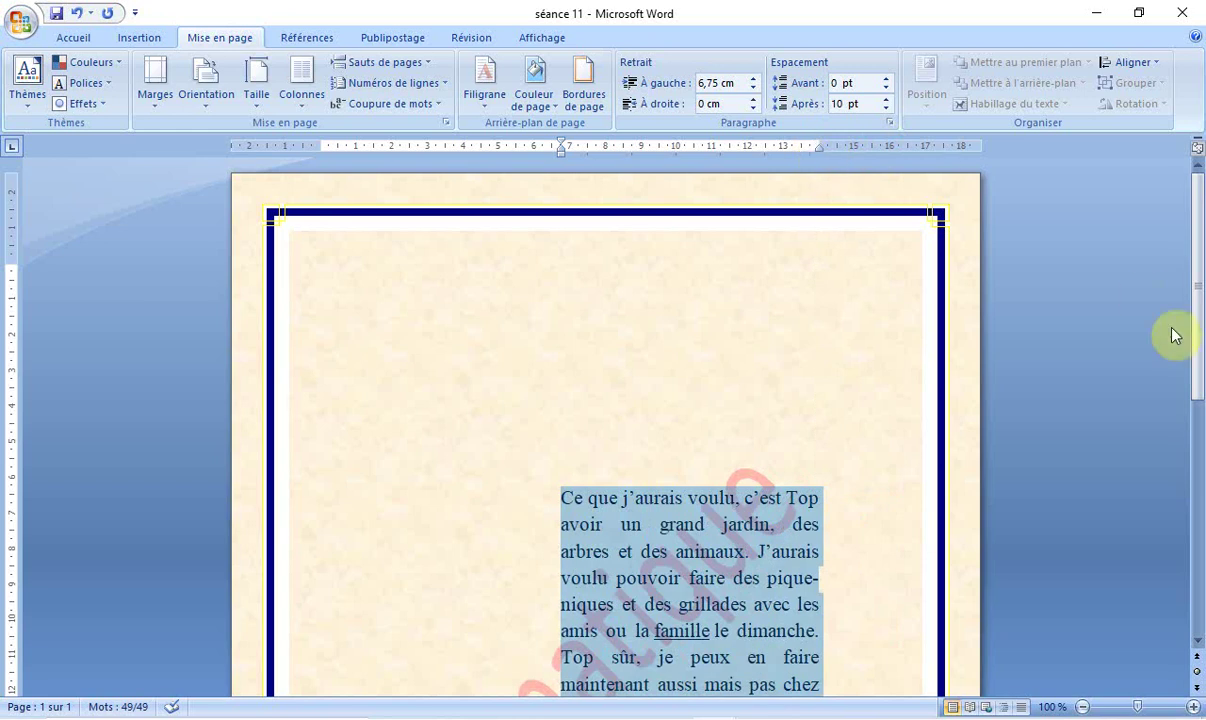
{"action": "left_click_drag", "start_coordinate": [1198, 288], "coordinate": [1199, 338]}
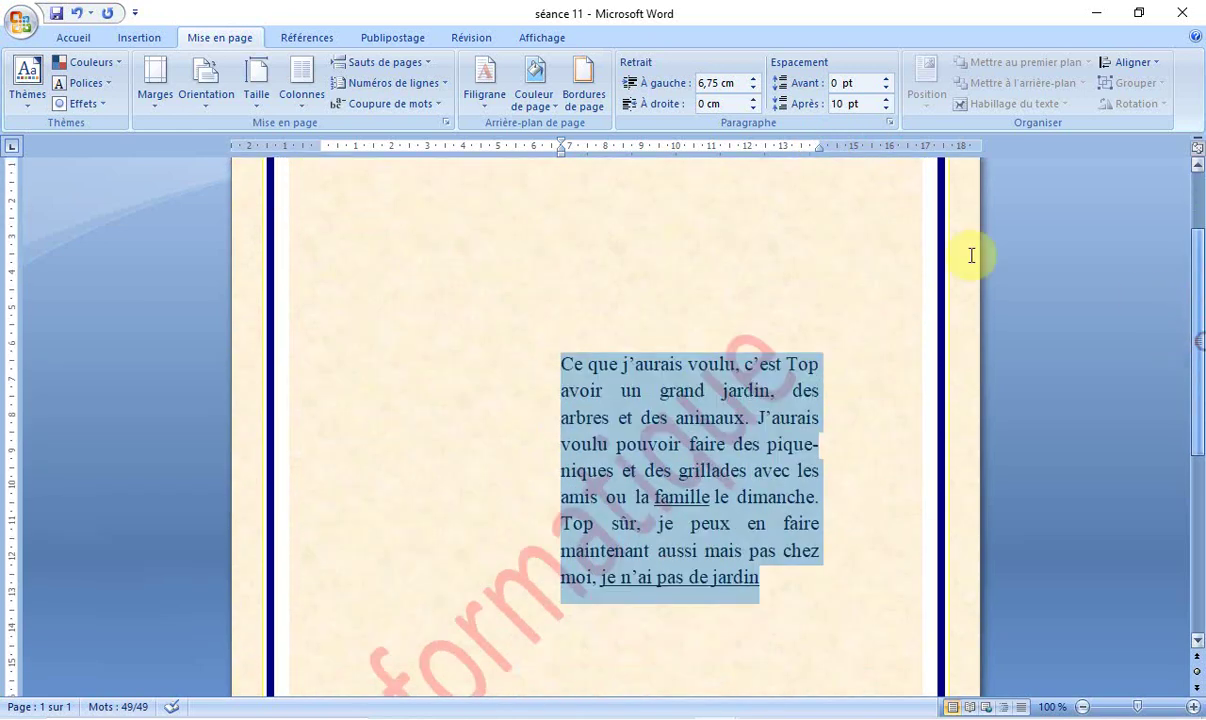
- Drag both indent markers back to 0 cm at the margins and reselect the paragraph
{"action": "left_click_drag", "start_coordinate": [559, 150], "coordinate": [292, 150]}
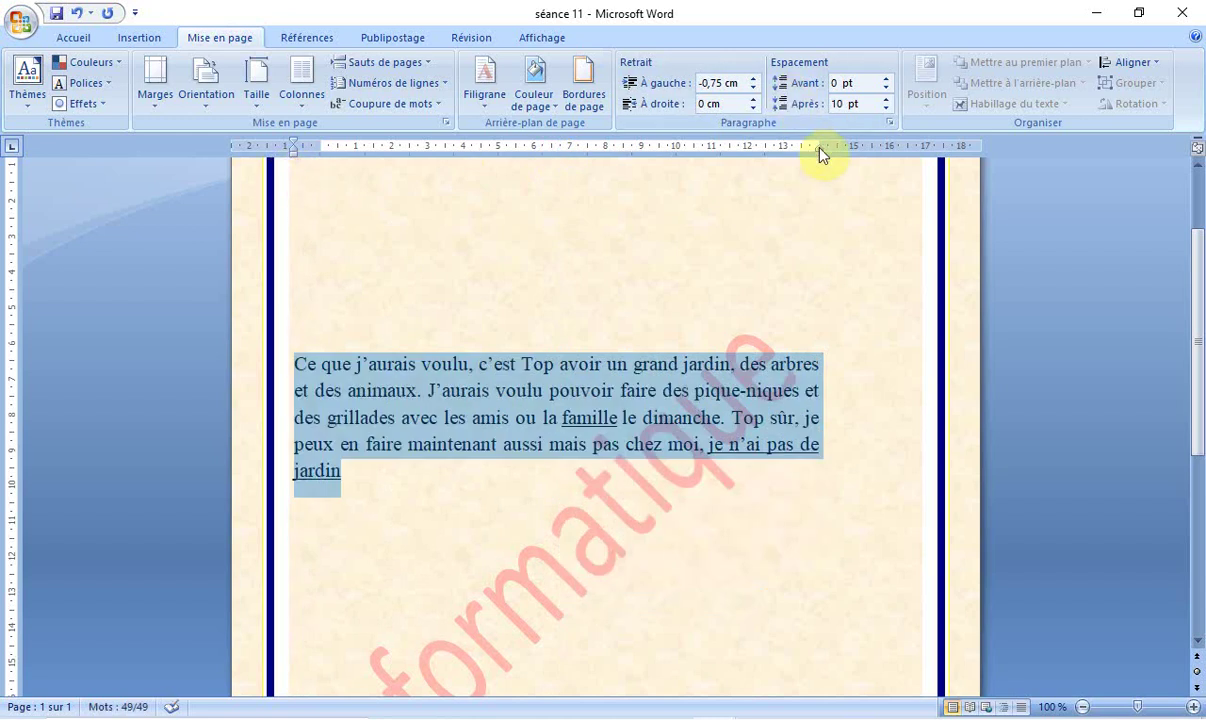
{"action": "left_click_drag", "start_coordinate": [819, 147], "coordinate": [963, 155]}
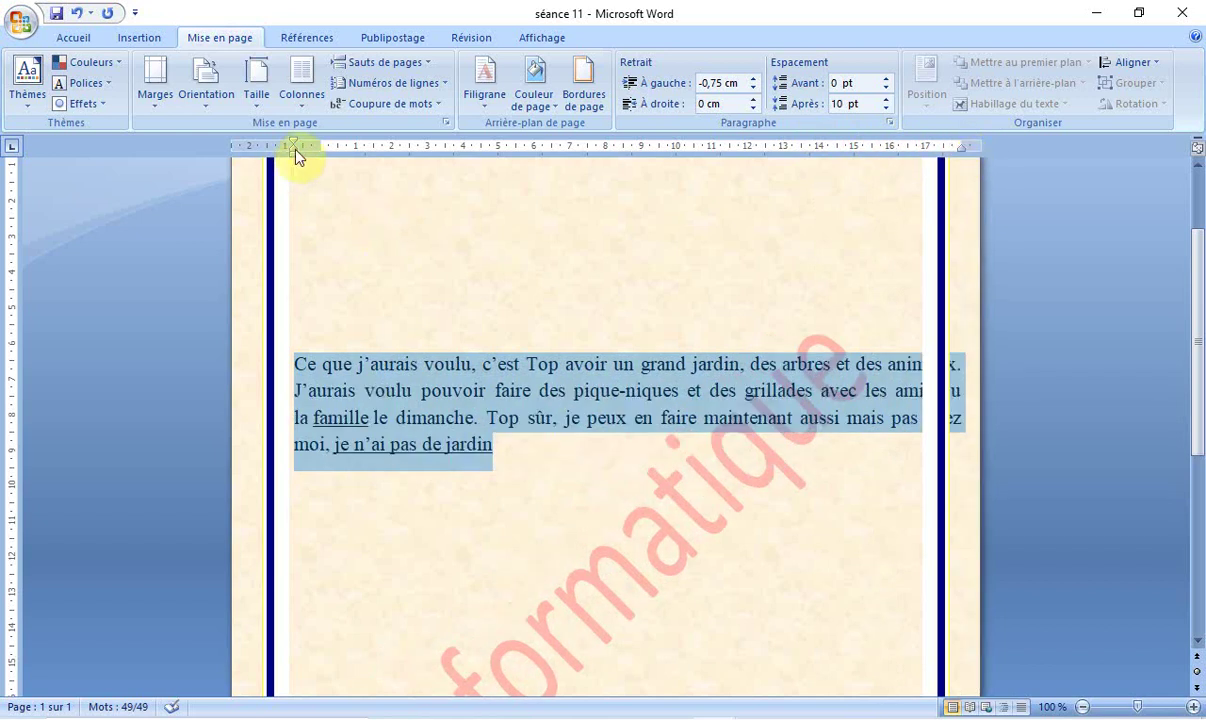
{"action": "mouse_move", "coordinate": [295, 150]}
{"action": "left_mouse_down"}
{"action": "mouse_move", "coordinate": [276, 150]}
{"action": "mouse_move", "coordinate": [319, 152]}
{"action": "left_mouse_up"}
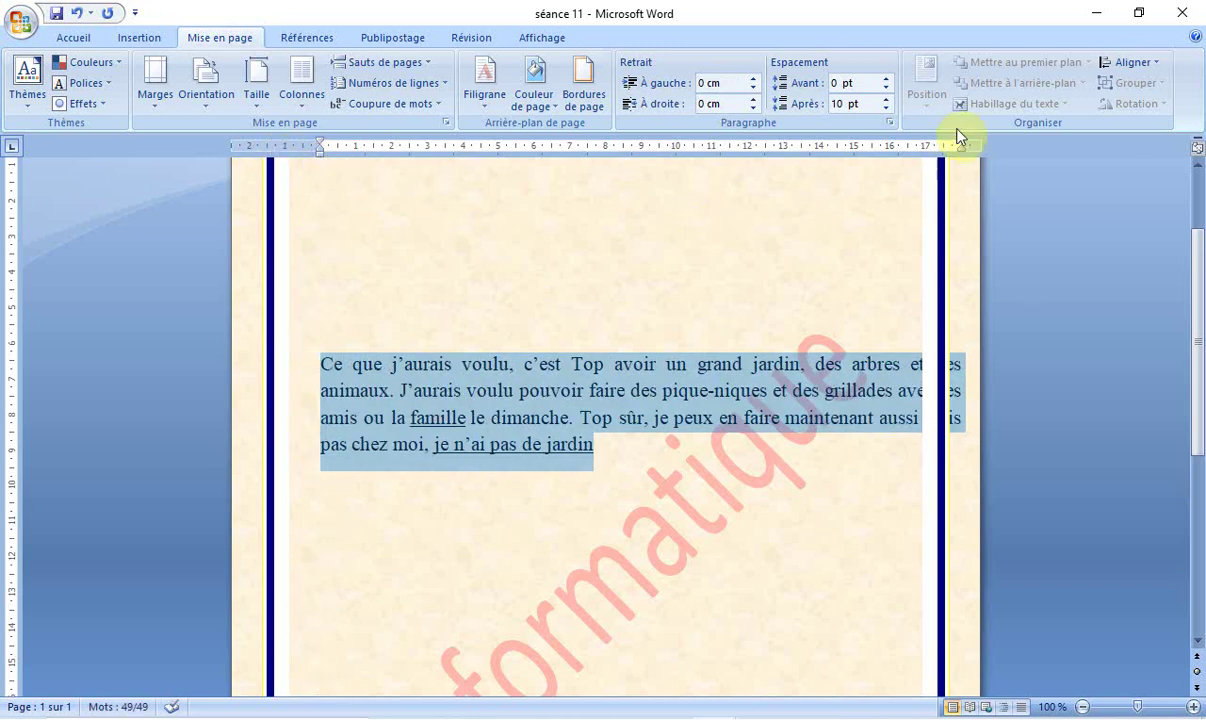
{"action": "left_click_drag", "start_coordinate": [964, 147], "coordinate": [890, 150]}
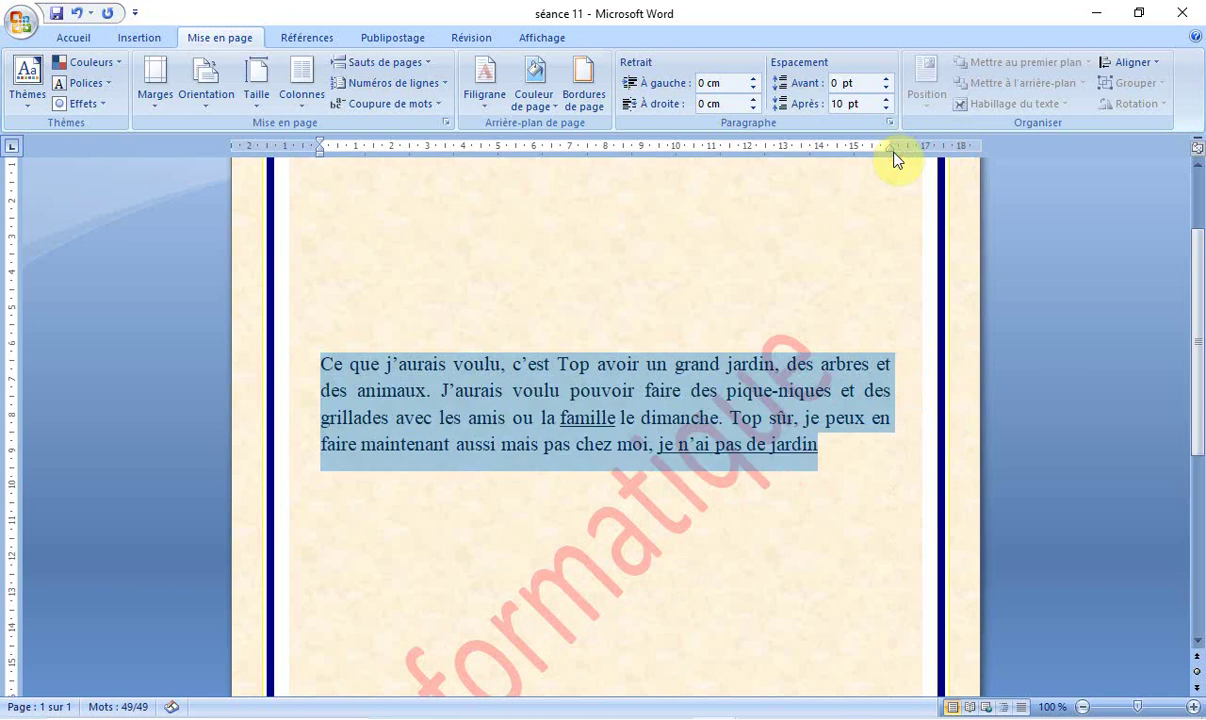
{"action": "left_click", "coordinate": [875, 362]}
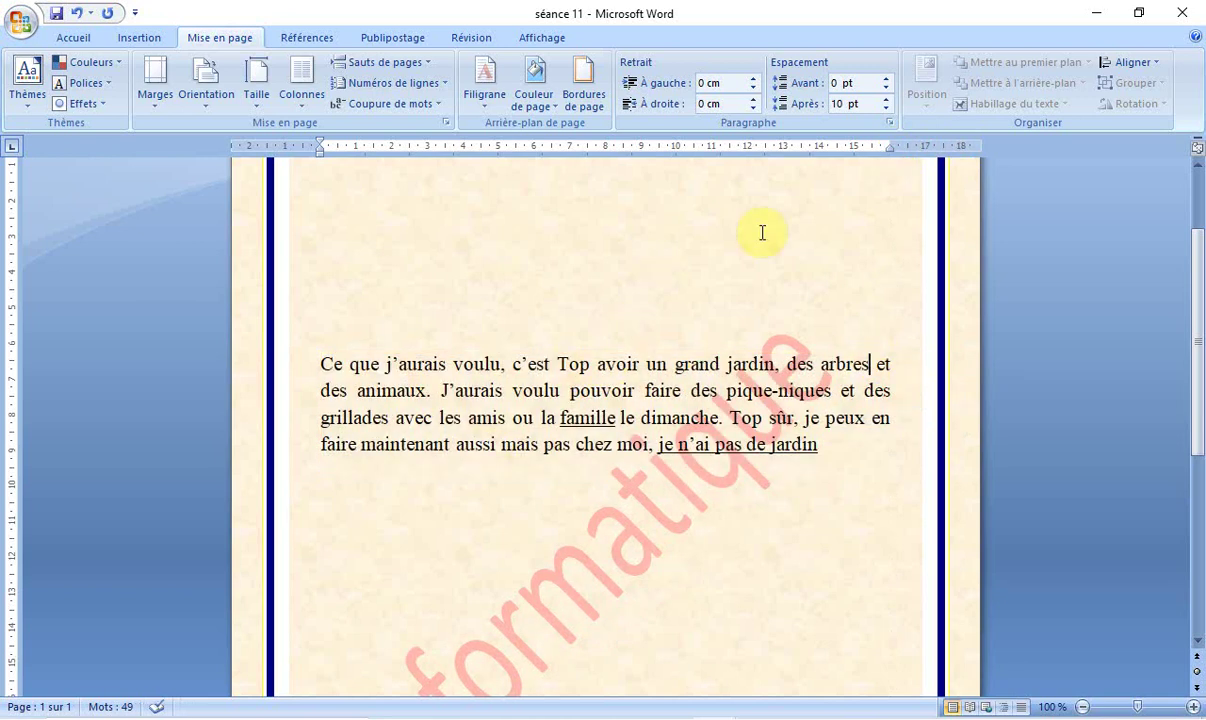
{"action": "mouse_move", "coordinate": [328, 362]}
{"action": "left_mouse_down"}
{"action": "mouse_move", "coordinate": [900, 404]}
{"action": "mouse_move", "coordinate": [874, 454]}
{"action": "left_mouse_up"}
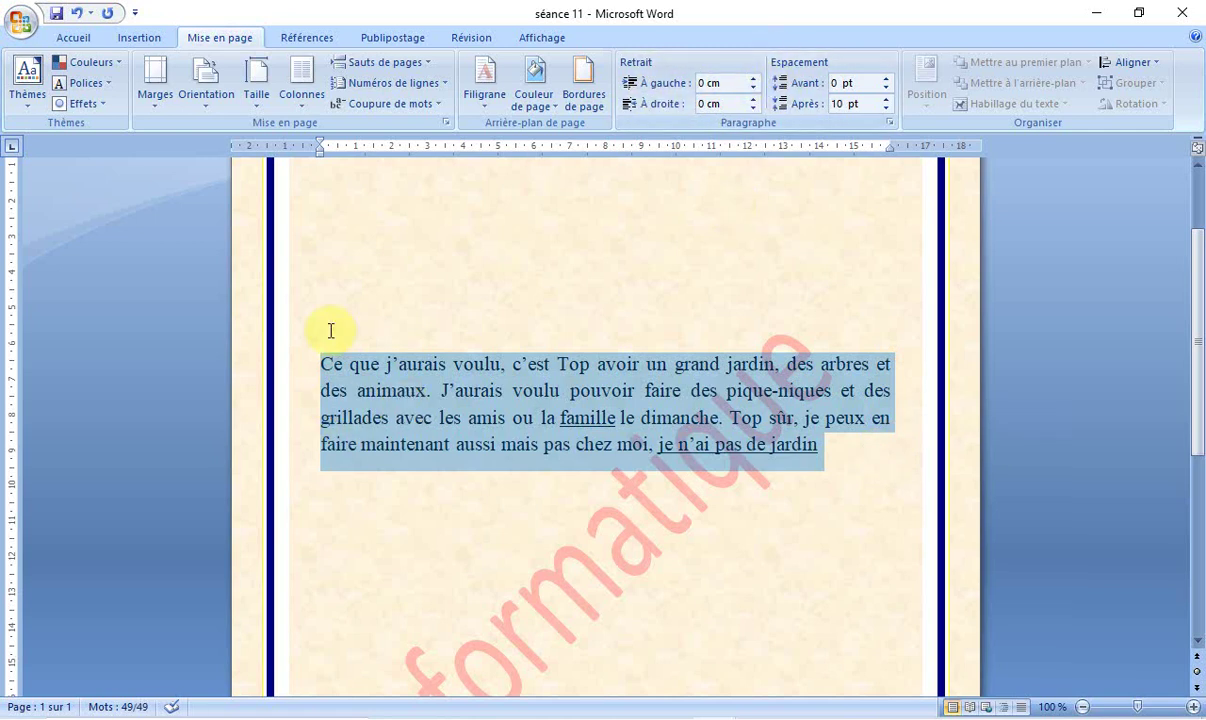
- Spin the left indent up to 2,9 cm and the right indent to 1,7 cm
{"action": "left_click", "coordinate": [753, 79]}
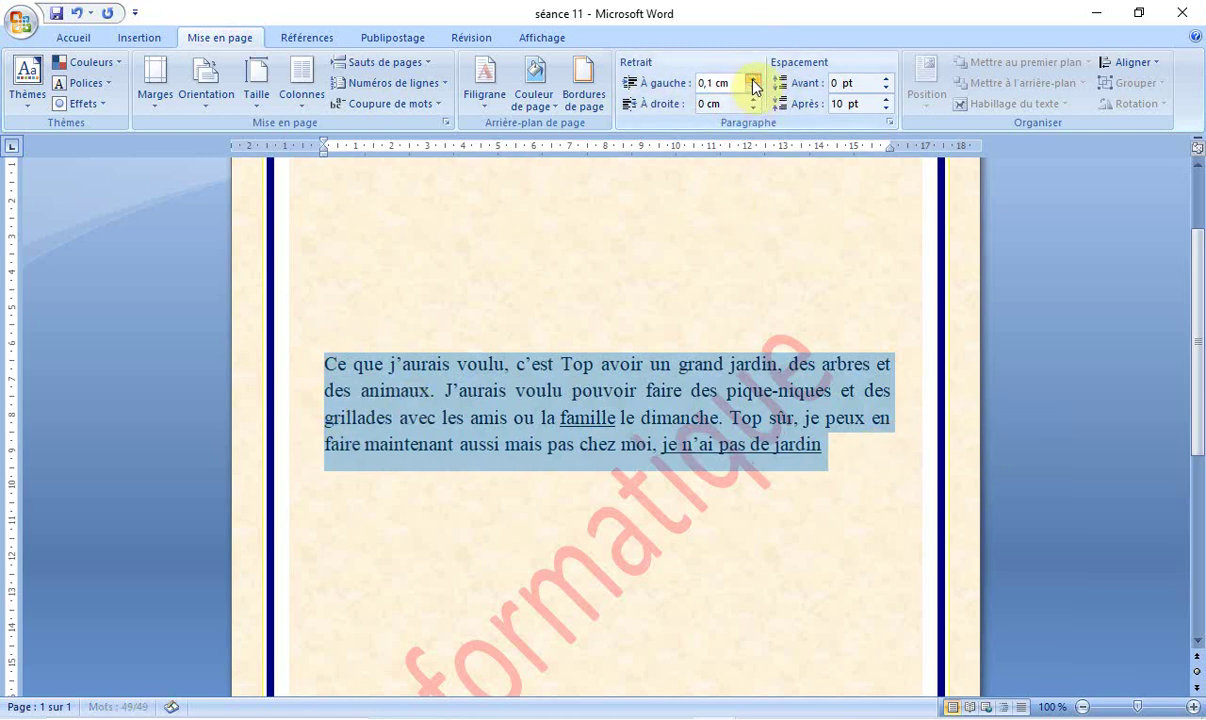
{"action": "left_click", "coordinate": [753, 79]}
{"action": "left_click", "coordinate": [753, 79]}
{"action": "left_click", "coordinate": [753, 79]}
{"action": "left_click", "coordinate": [753, 79]}
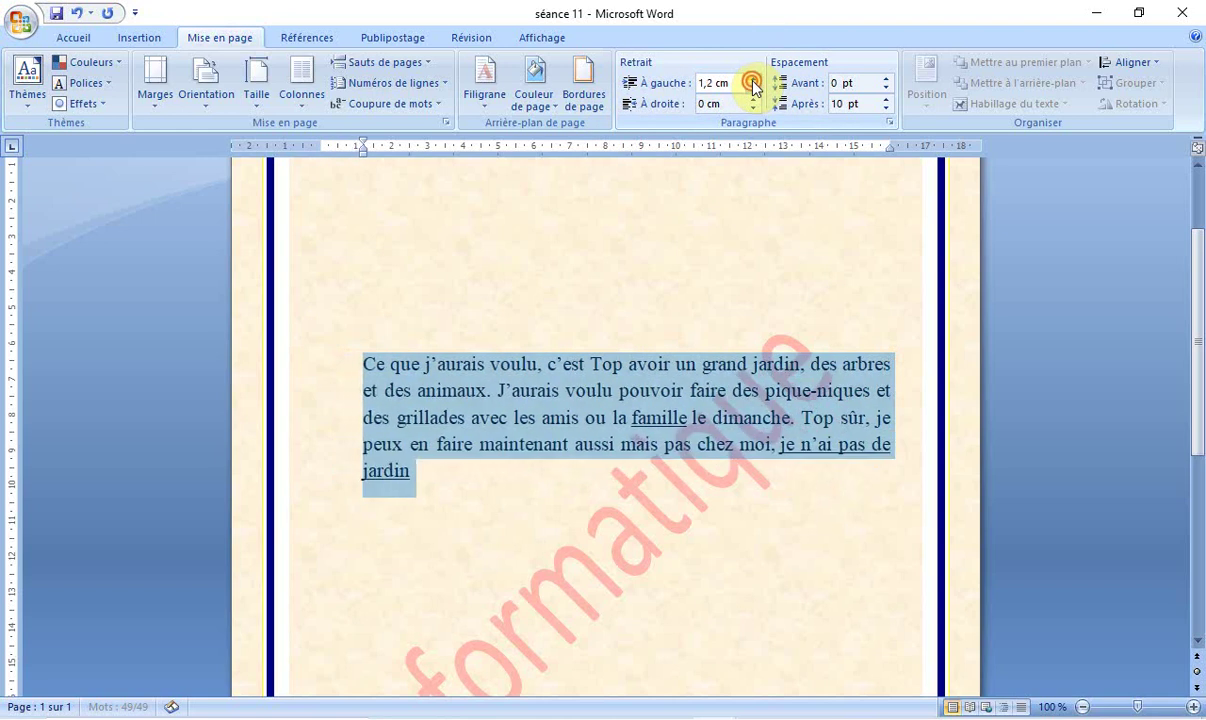
{"action": "left_click", "coordinate": [753, 79]}
{"action": "left_click", "coordinate": [753, 79]}
{"action": "left_click", "coordinate": [753, 79]}
{"action": "left_click", "coordinate": [753, 79]}
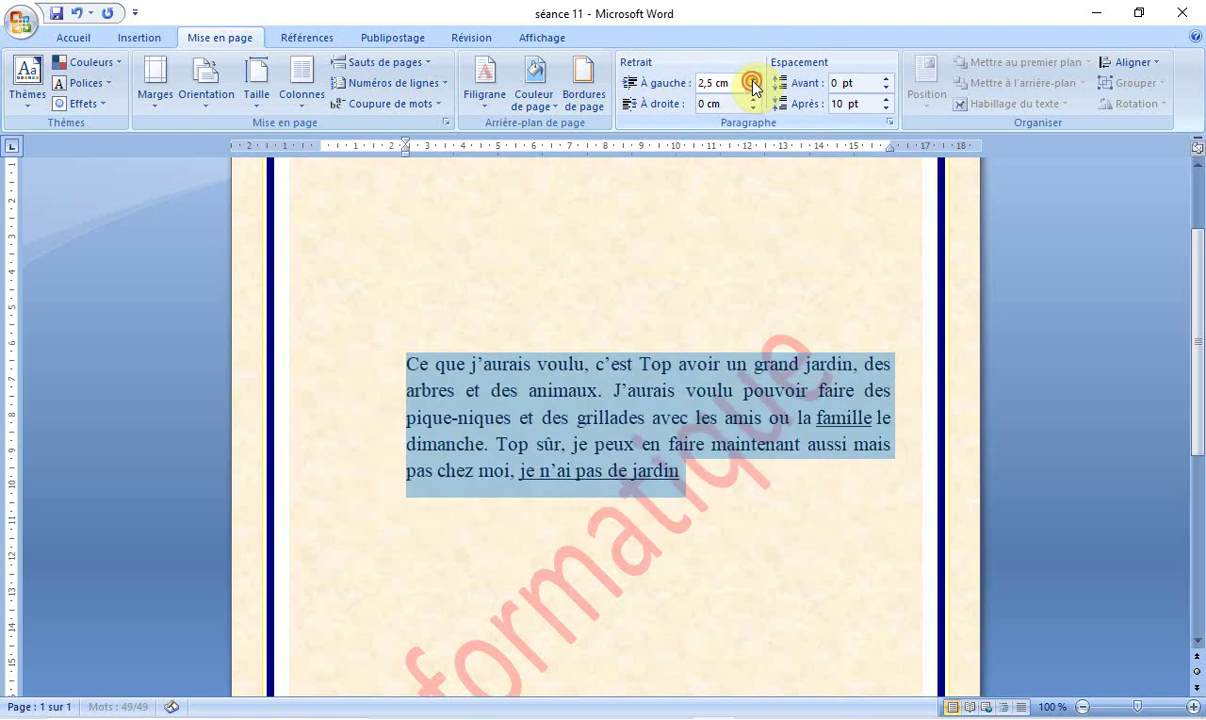
{"action": "left_click", "coordinate": [753, 79]}
{"action": "left_click", "coordinate": [753, 79]}
{"action": "left_click", "coordinate": [753, 79]}
{"action": "left_click", "coordinate": [753, 79]}
{"action": "left_click", "coordinate": [753, 100]}
{"action": "left_click", "coordinate": [753, 100]}
{"action": "left_click", "coordinate": [753, 100]}
{"action": "left_click", "coordinate": [753, 100]}
{"action": "left_click", "coordinate": [753, 100]}
{"action": "left_click", "coordinate": [753, 100]}
{"action": "left_click", "coordinate": [753, 100]}
{"action": "left_click", "coordinate": [753, 100]}
{"action": "left_click", "coordinate": [753, 100]}
{"action": "left_click", "coordinate": [753, 100]}
{"action": "left_click", "coordinate": [753, 100]}
{"action": "left_click", "coordinate": [753, 100]}
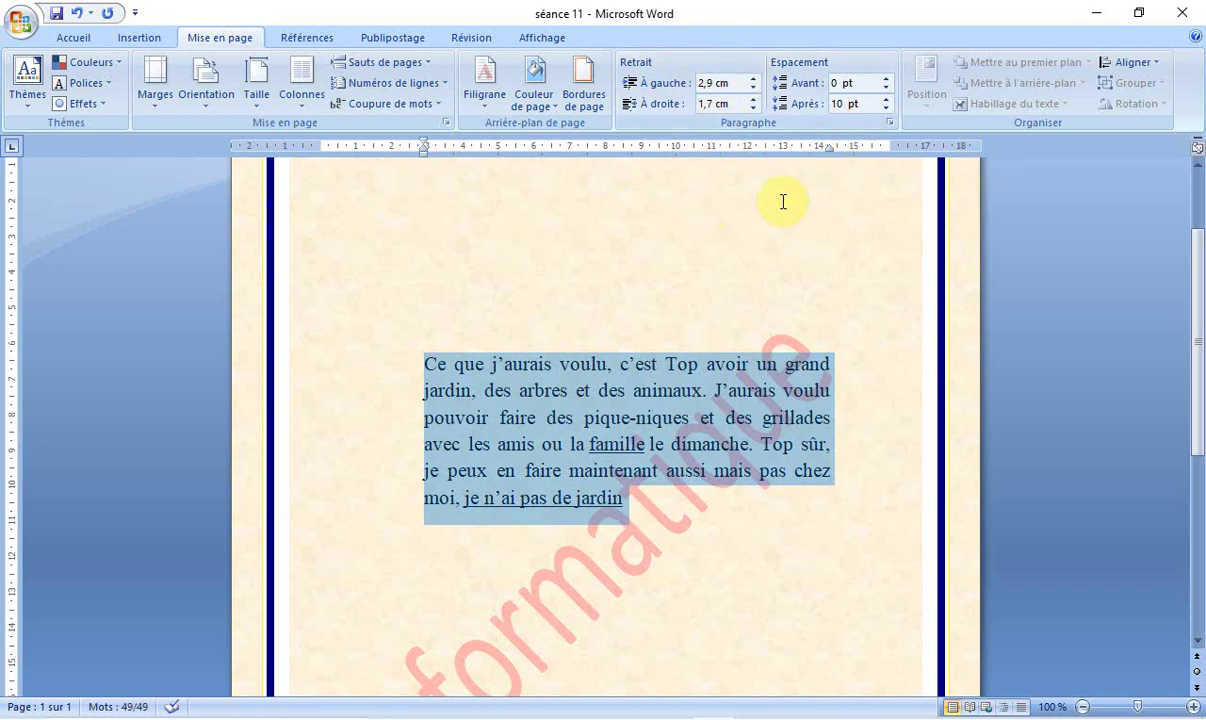
- Set the space before the paragraph to 78 pt and the space after to Auto
{"action": "left_click", "coordinate": [886, 82]}
{"action": "left_click", "coordinate": [886, 82]}
{"action": "left_click", "coordinate": [886, 82]}
{"action": "left_click", "coordinate": [886, 82]}
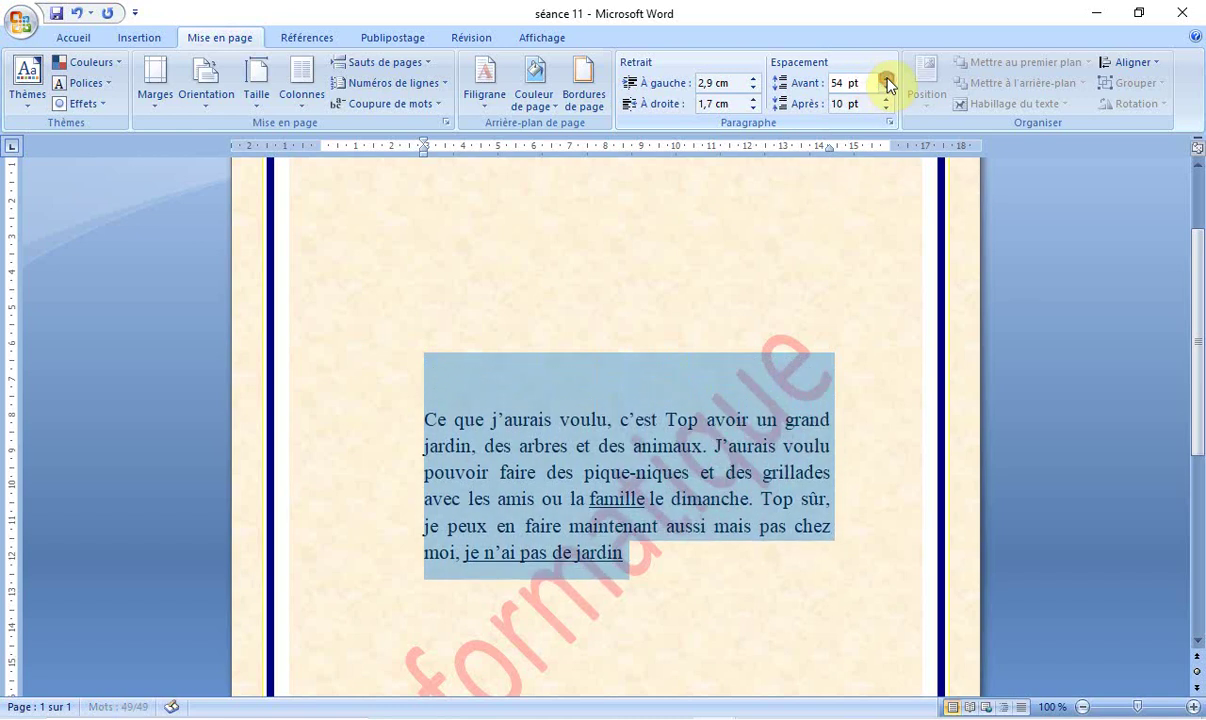
{"action": "left_click", "coordinate": [886, 82]}
{"action": "left_click", "coordinate": [886, 82]}
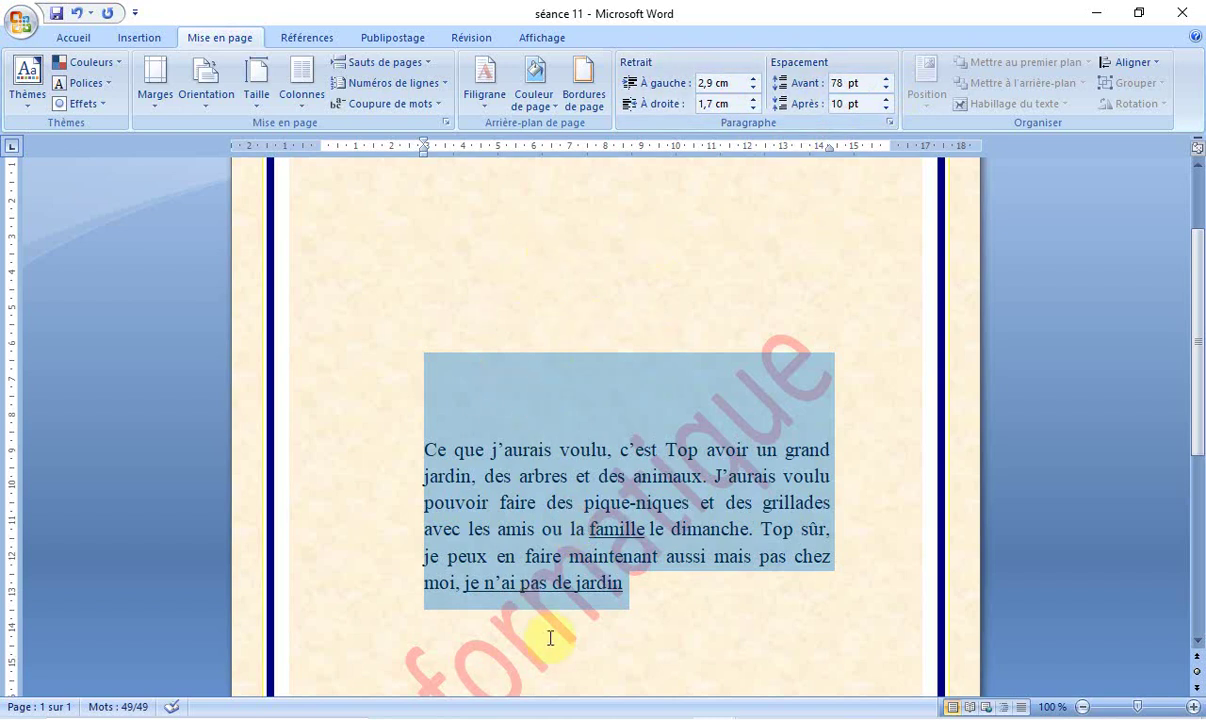
{"action": "left_click", "coordinate": [886, 107]}
{"action": "left_click", "coordinate": [886, 107]}
{"action": "left_click", "coordinate": [886, 107]}
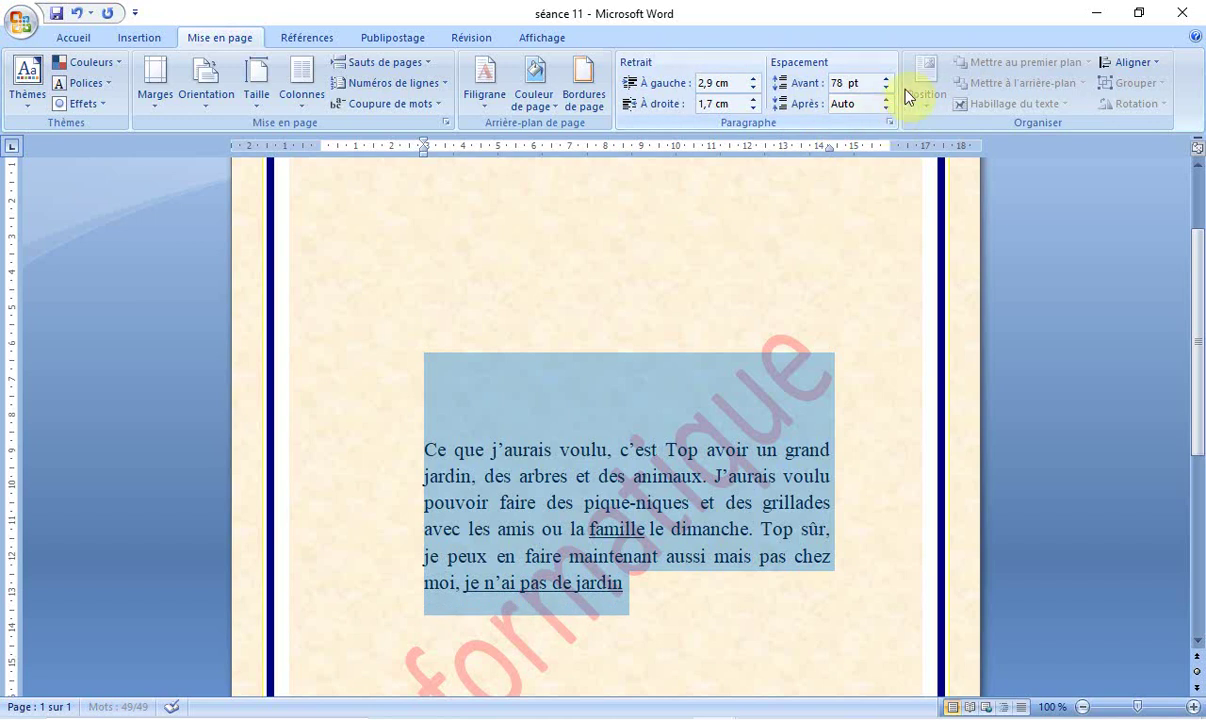
- Set Interligne to Double in the Paragraphe dialog
{"action": "left_click", "coordinate": [889, 122]}
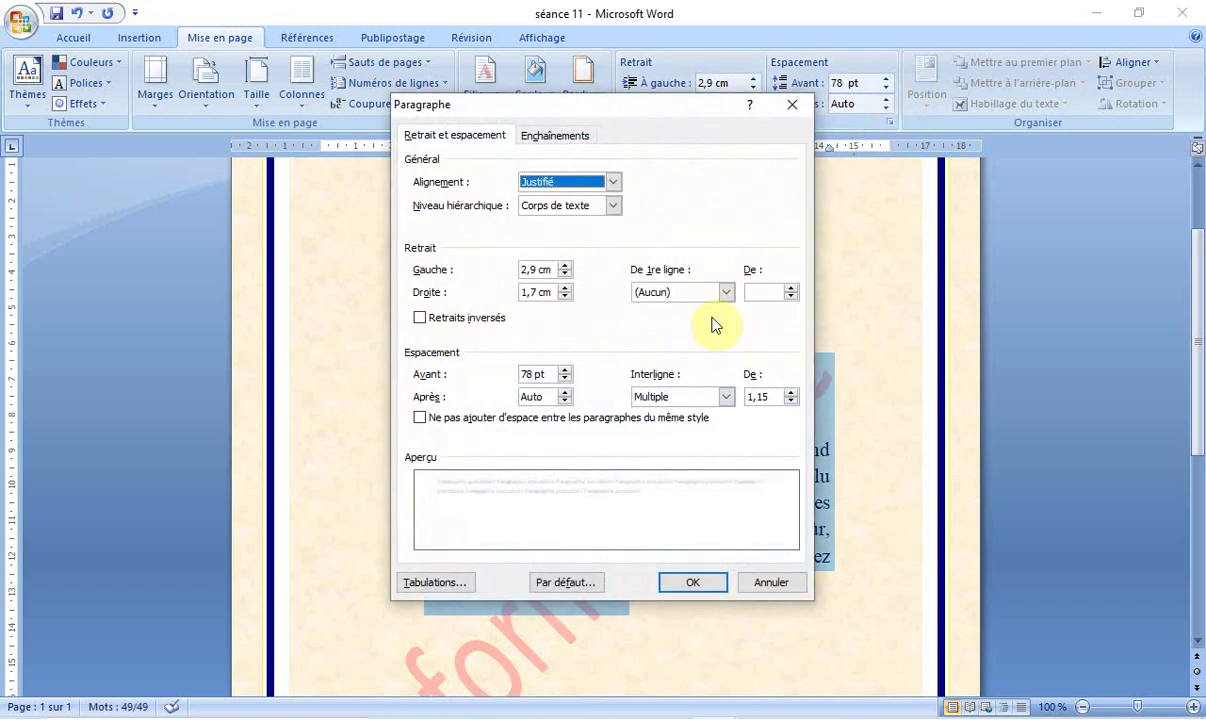
{"action": "left_click", "coordinate": [728, 398]}
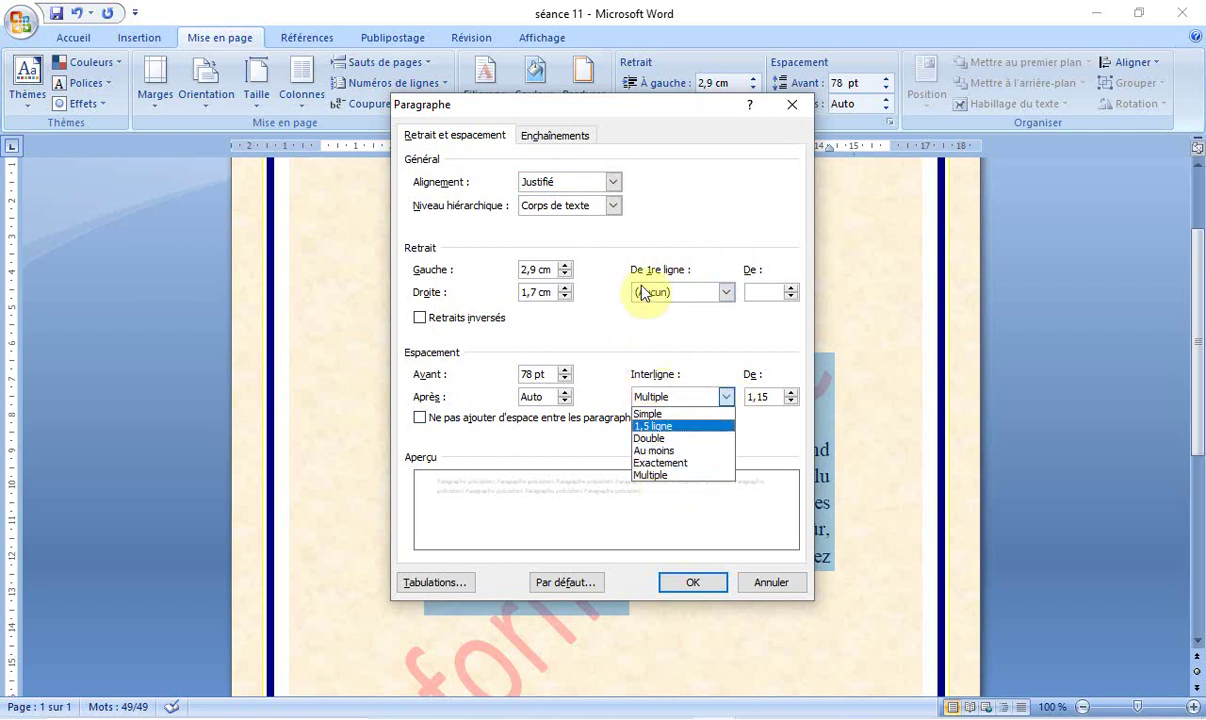
{"action": "left_click", "coordinate": [713, 582]}
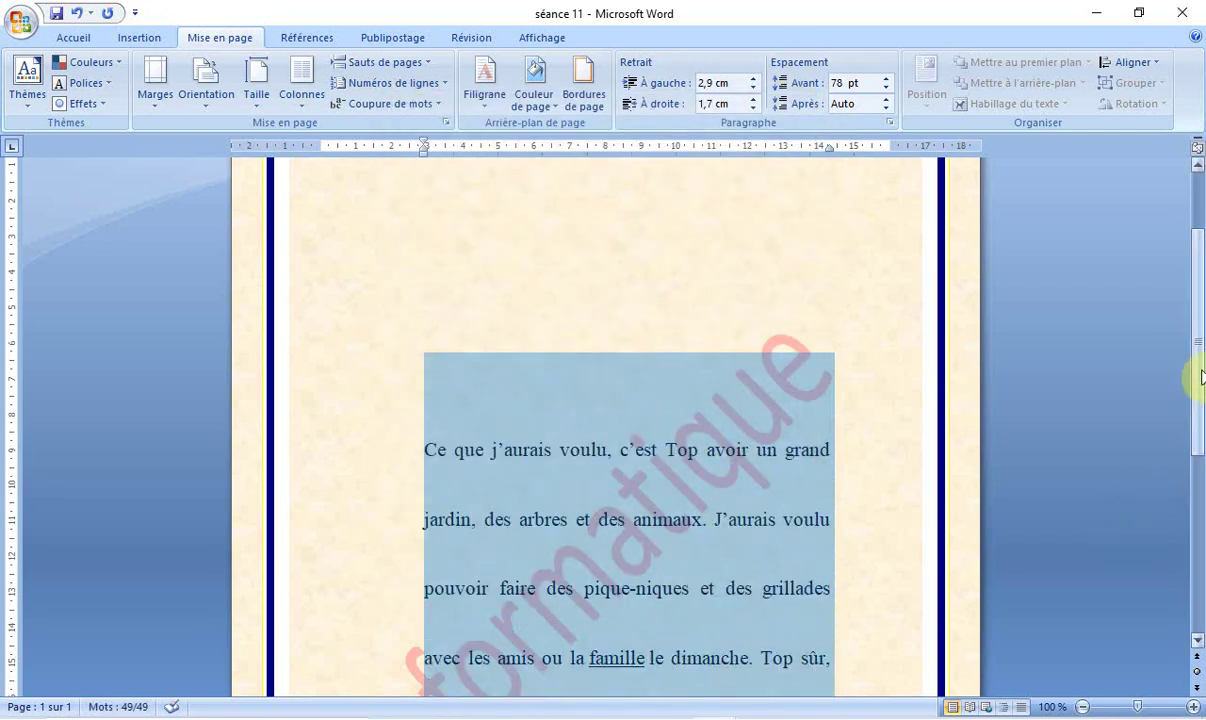
- Bring the garden paragraph's left indent down to exactly 0 cm
{"action": "left_click_drag", "start_coordinate": [1198, 372], "coordinate": [1198, 512]}
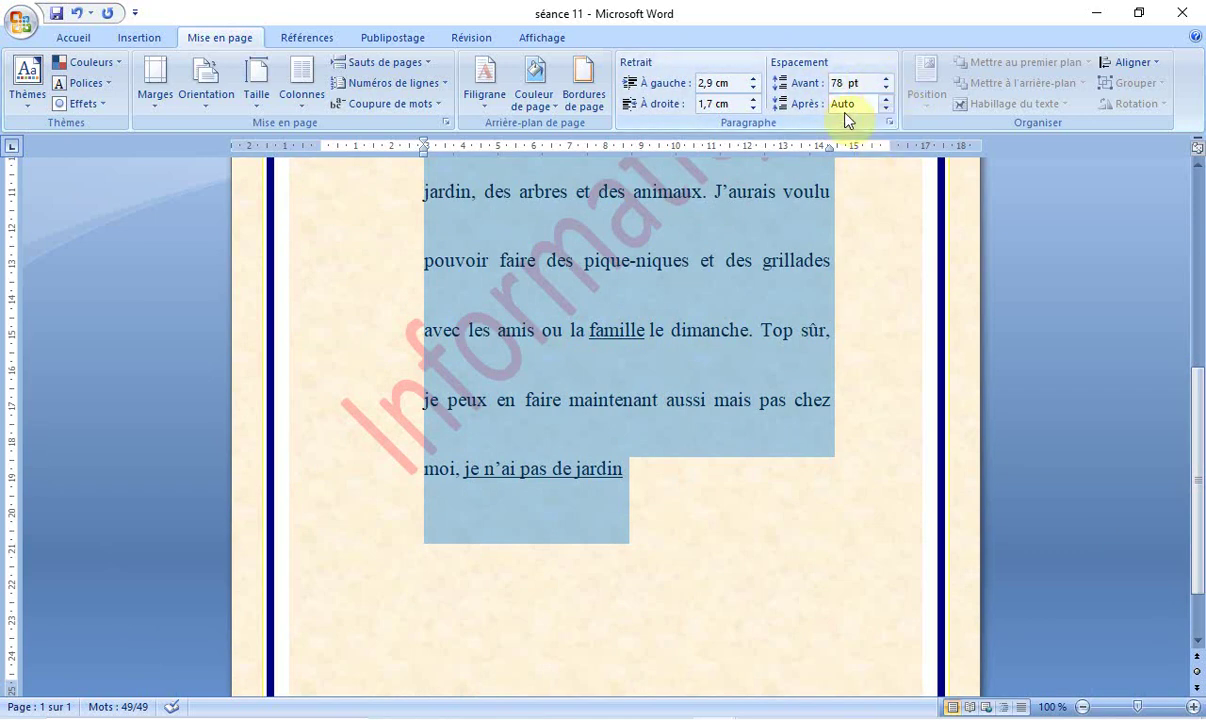
{"action": "left_click", "coordinate": [753, 89]}
{"action": "left_click", "coordinate": [753, 89]}
{"action": "left_click", "coordinate": [753, 89]}
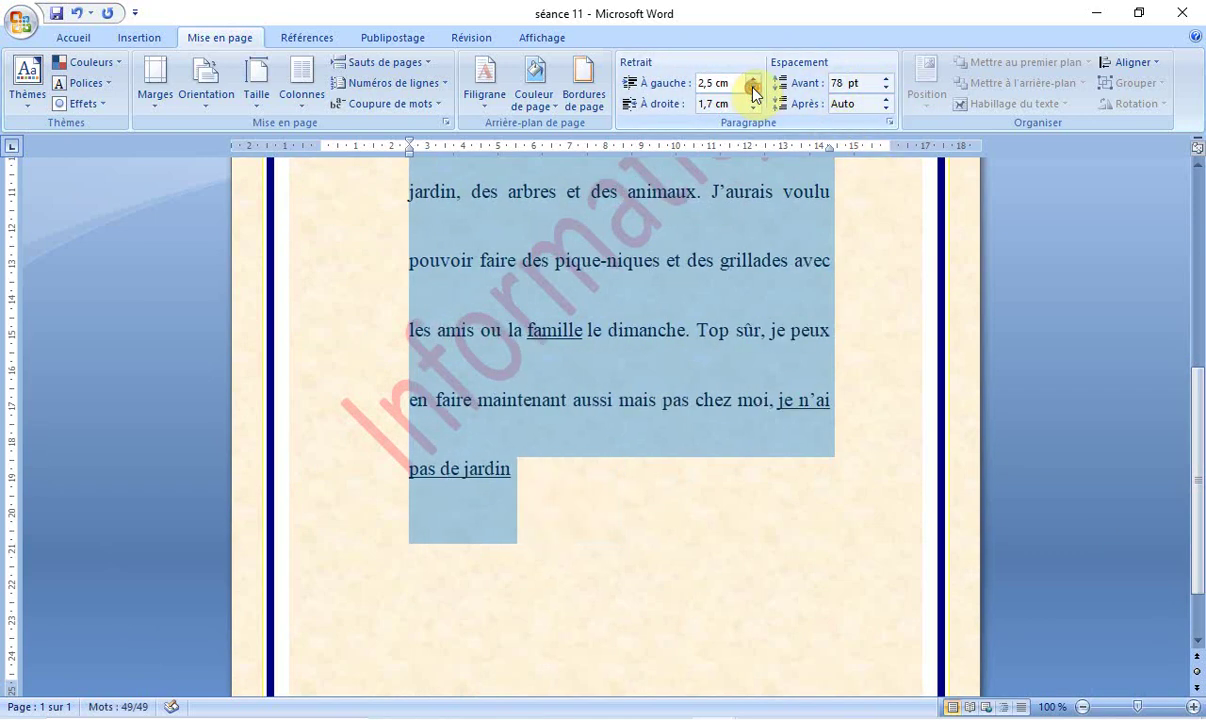
{"action": "left_click", "coordinate": [753, 89]}
{"action": "left_click", "coordinate": [753, 89]}
{"action": "left_click", "coordinate": [753, 89]}
{"action": "left_click", "coordinate": [753, 90]}
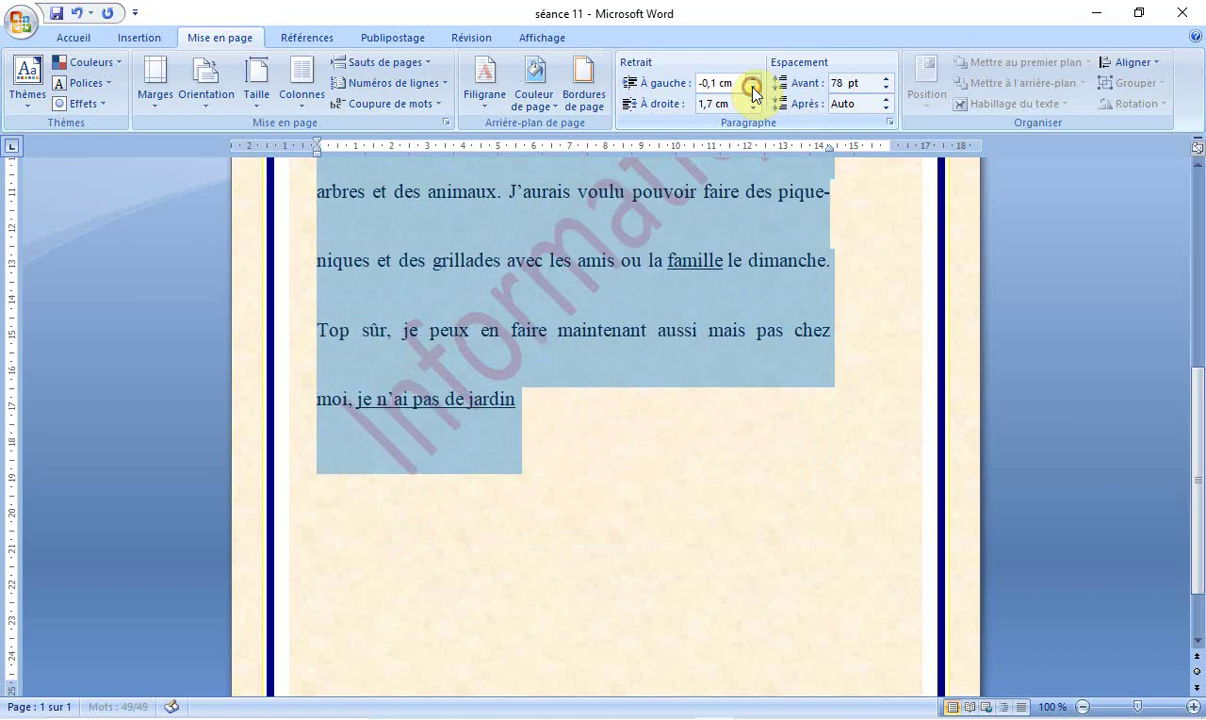
{"action": "left_click", "coordinate": [753, 78]}
{"action": "left_click", "coordinate": [753, 78]}
{"action": "left_click", "coordinate": [753, 89]}
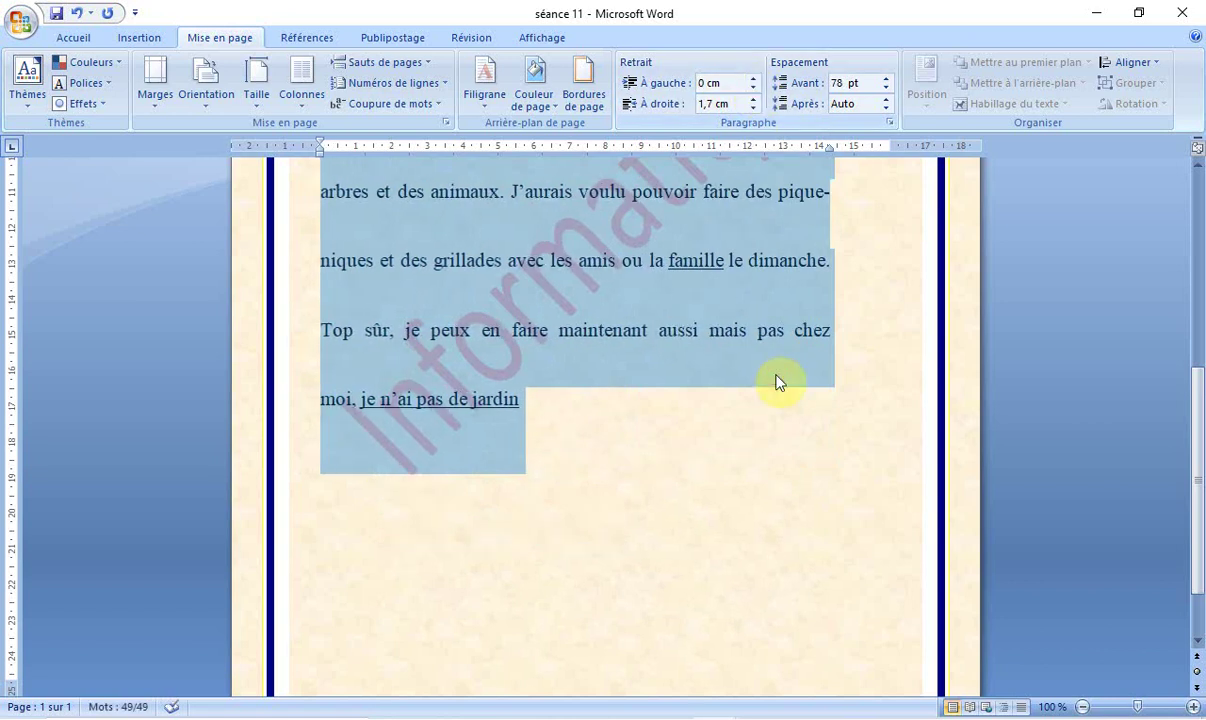
{"action": "left_click", "coordinate": [775, 378]}
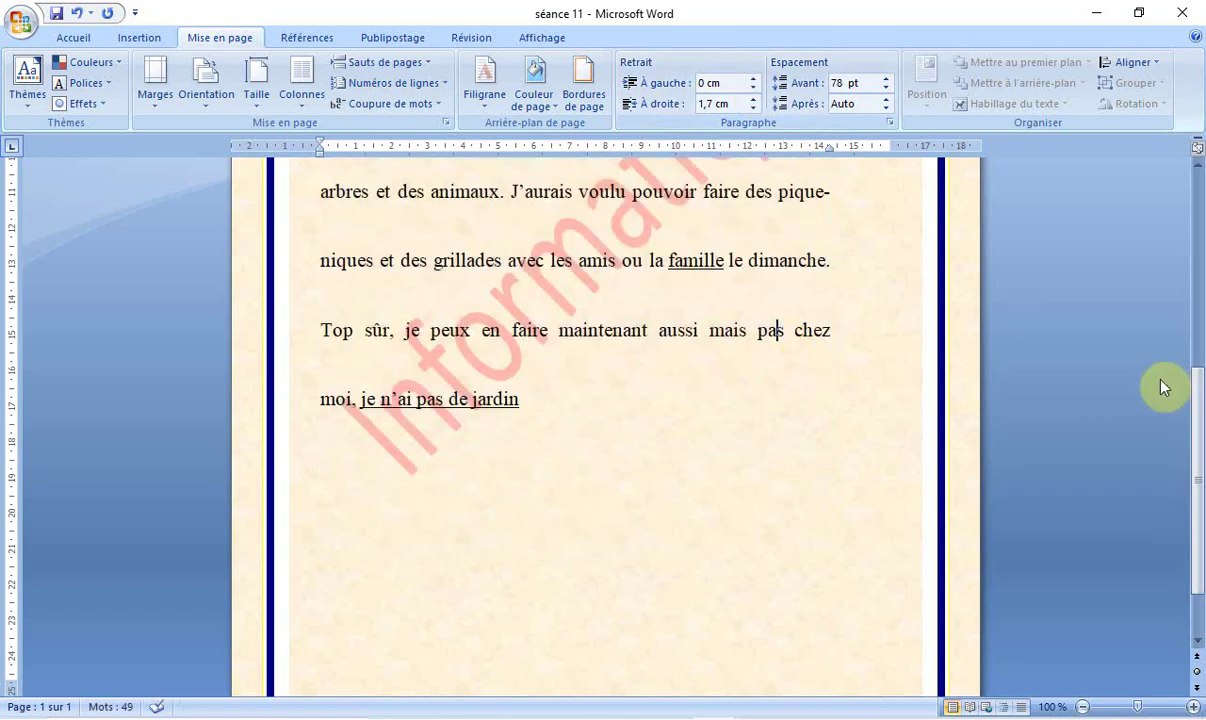
- Set the right indent to 1 cm, then select the paragraph from 'Ce que' to 'jardin'
{"action": "left_click", "coordinate": [756, 99]}
{"action": "left_click", "coordinate": [756, 99]}
{"action": "left_click", "coordinate": [756, 99]}
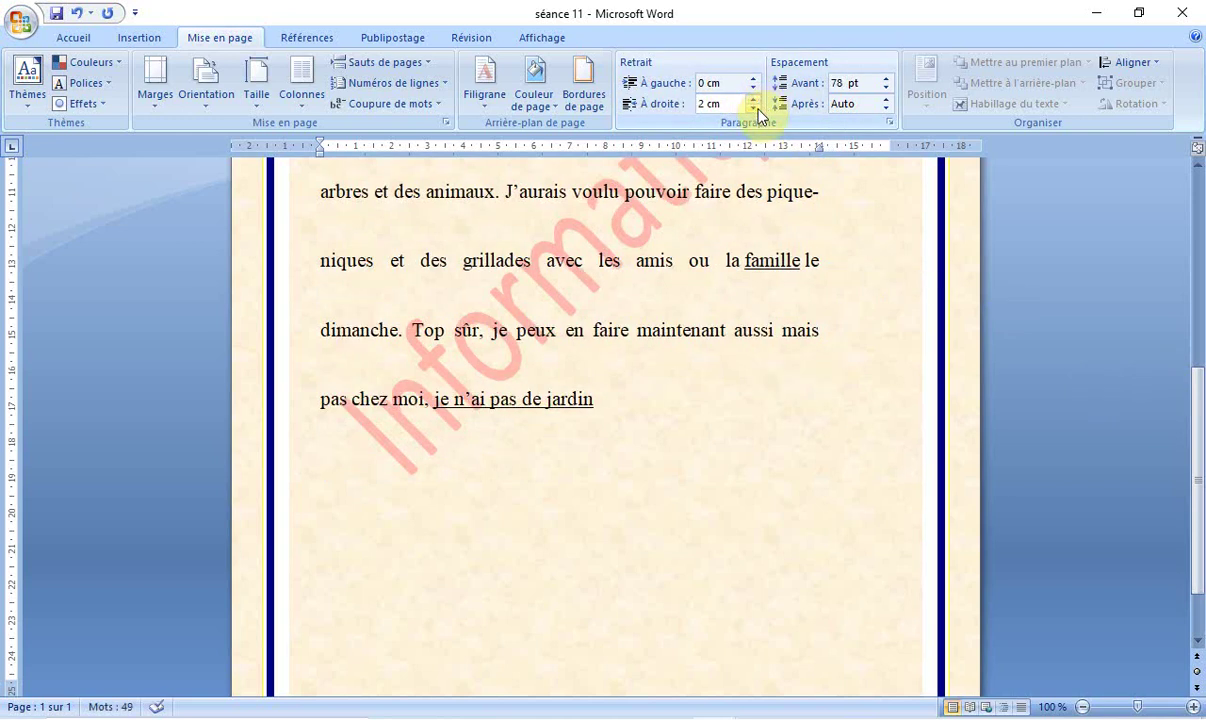
{"action": "left_click", "coordinate": [755, 108]}
{"action": "left_click", "coordinate": [755, 108]}
{"action": "left_click", "coordinate": [755, 108]}
{"action": "left_click", "coordinate": [755, 108]}
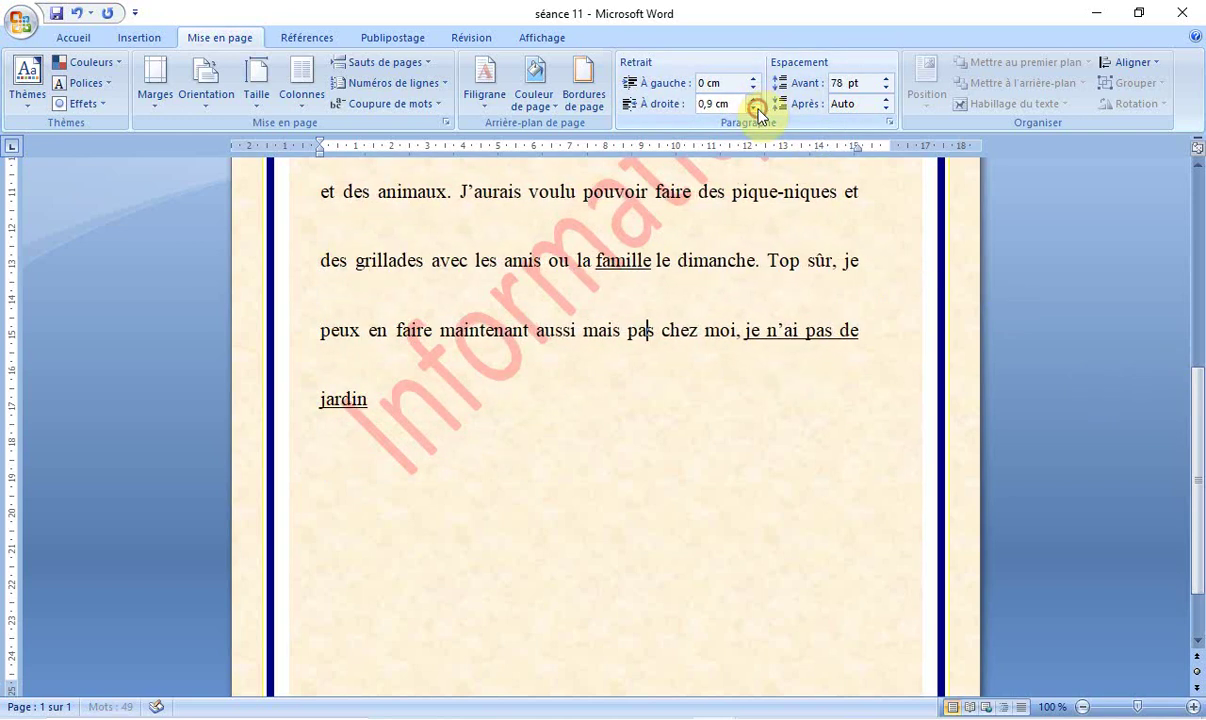
{"action": "left_click", "coordinate": [756, 99]}
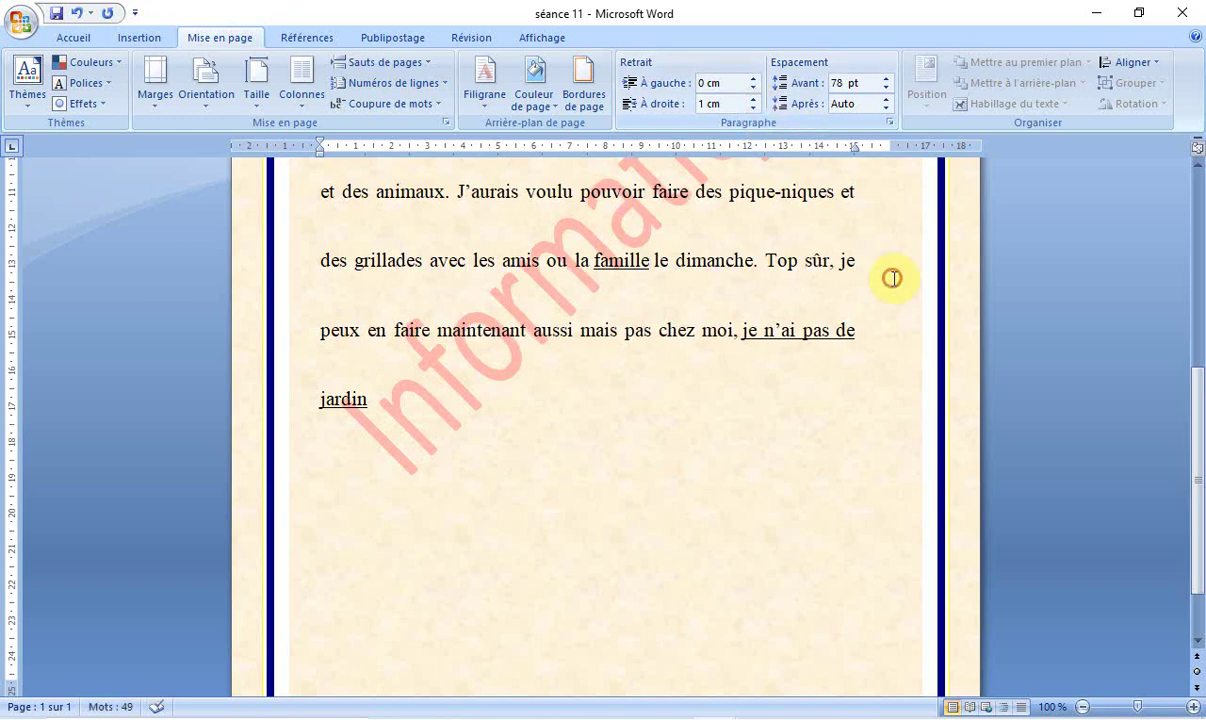
{"action": "left_click_drag", "start_coordinate": [1192, 410], "coordinate": [1190, 325]}
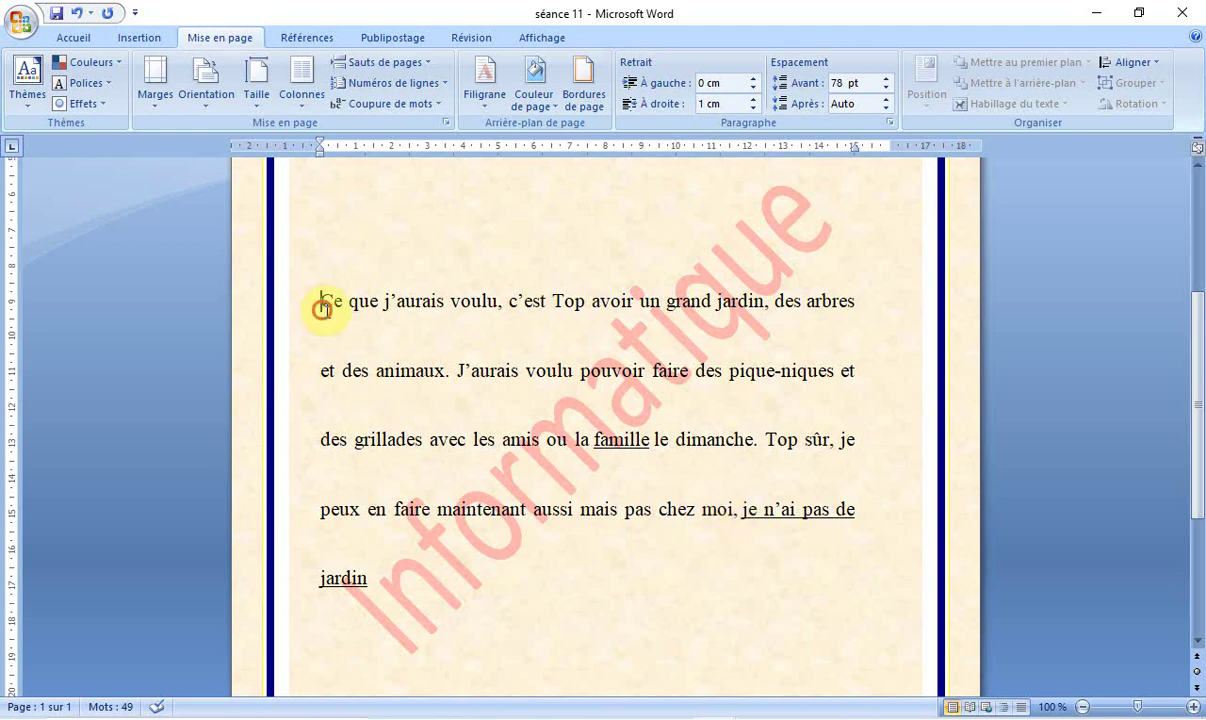
{"action": "left_click_drag", "start_coordinate": [322, 305], "coordinate": [681, 573]}
{"action": "left_click", "coordinate": [649, 546]}
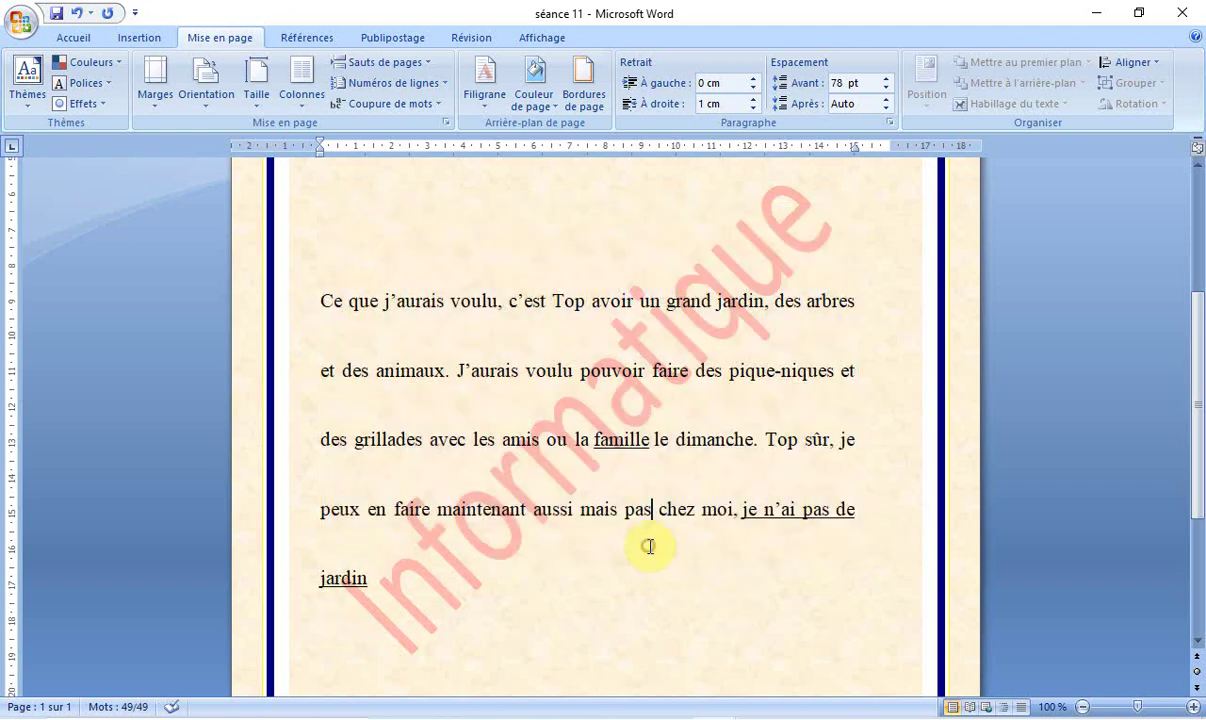